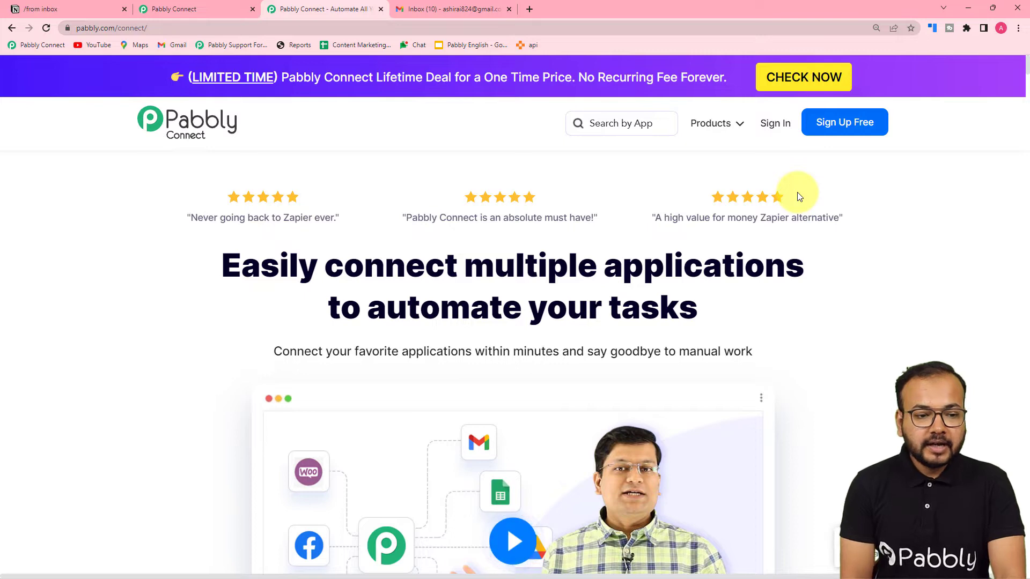
- Create a new workflow named "Gmail to Notion Automation" from the Pabbly Connect dashboard
mouse_move(714, 129)
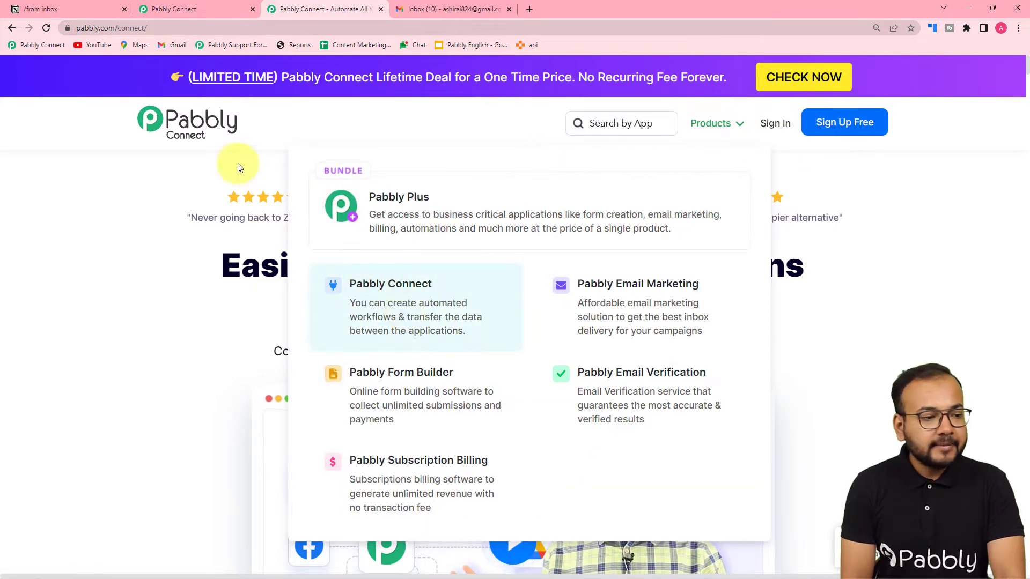
click(156, 15)
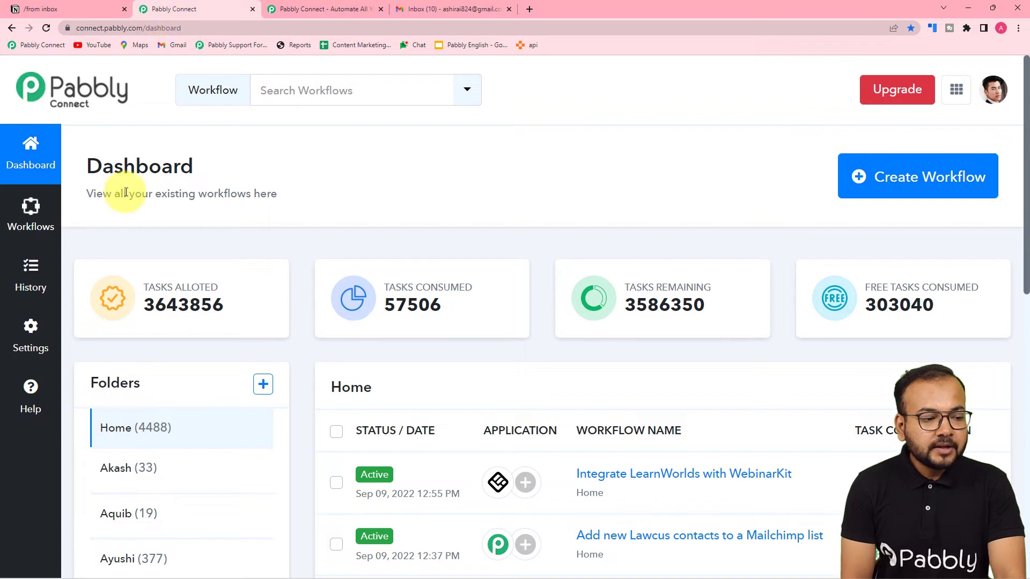
click(887, 184)
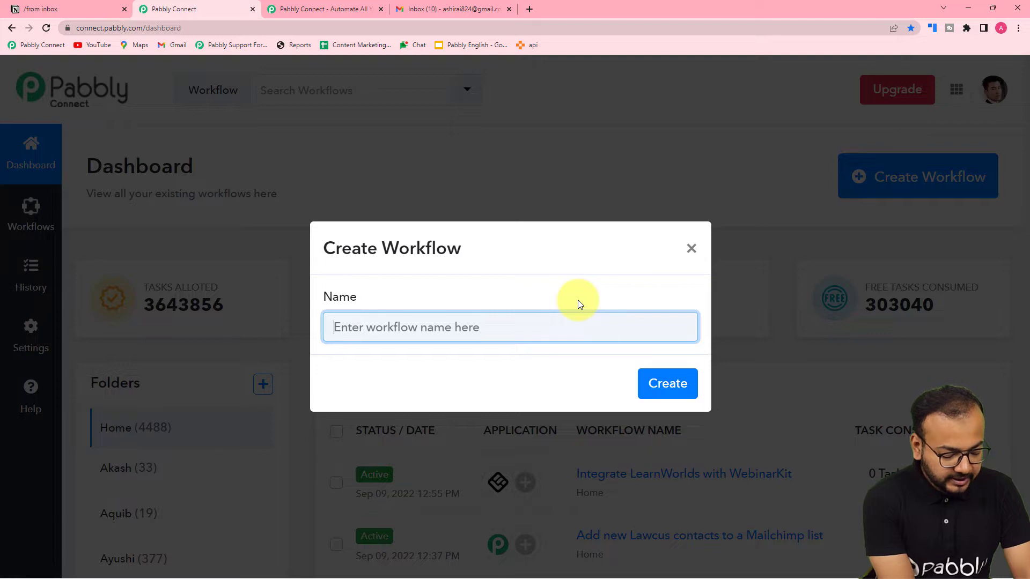
text(Gmai)
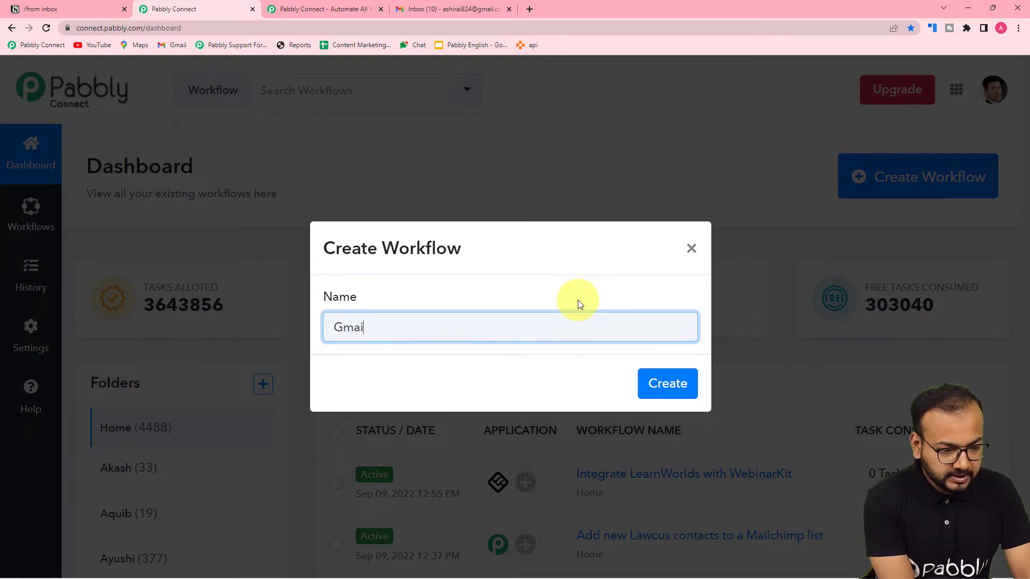
text(l to N)
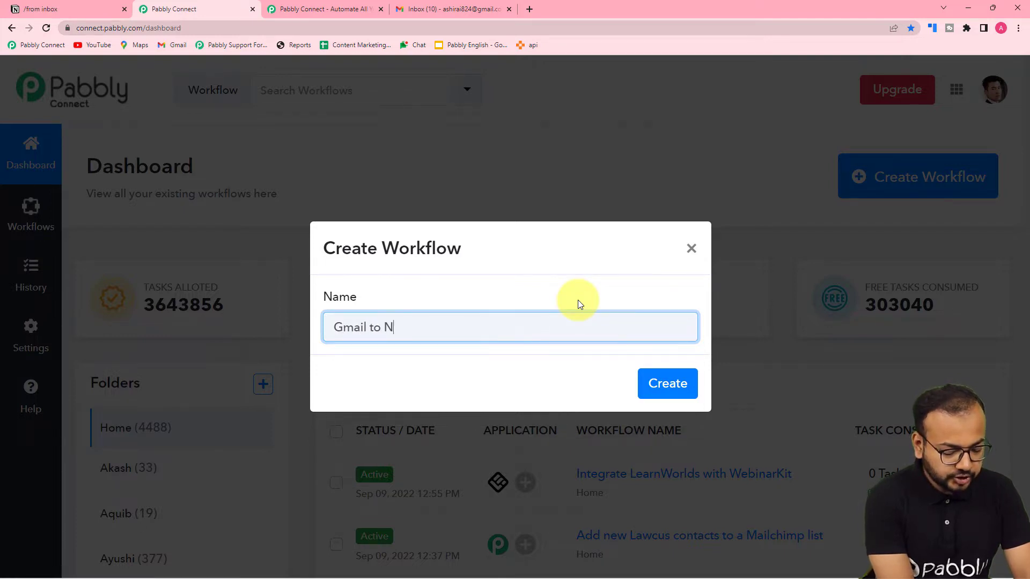
text(oti)
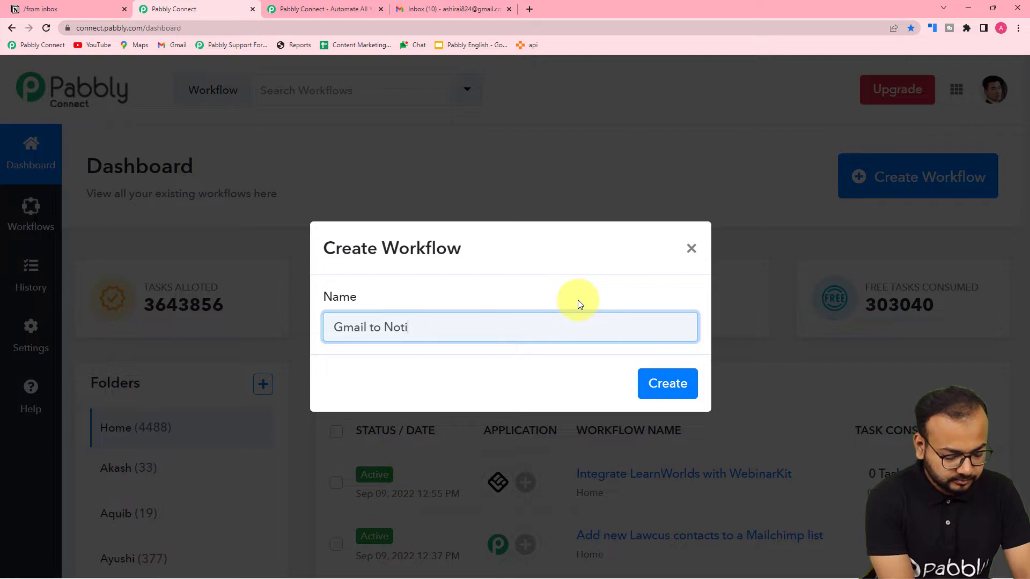
text(on Autp)
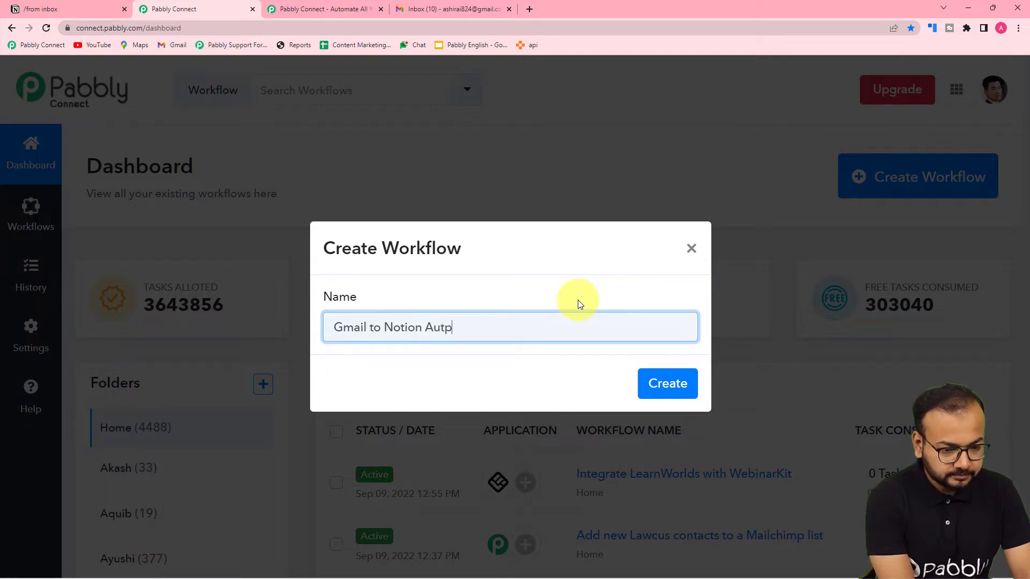
key(BackSpace)
text(omati)
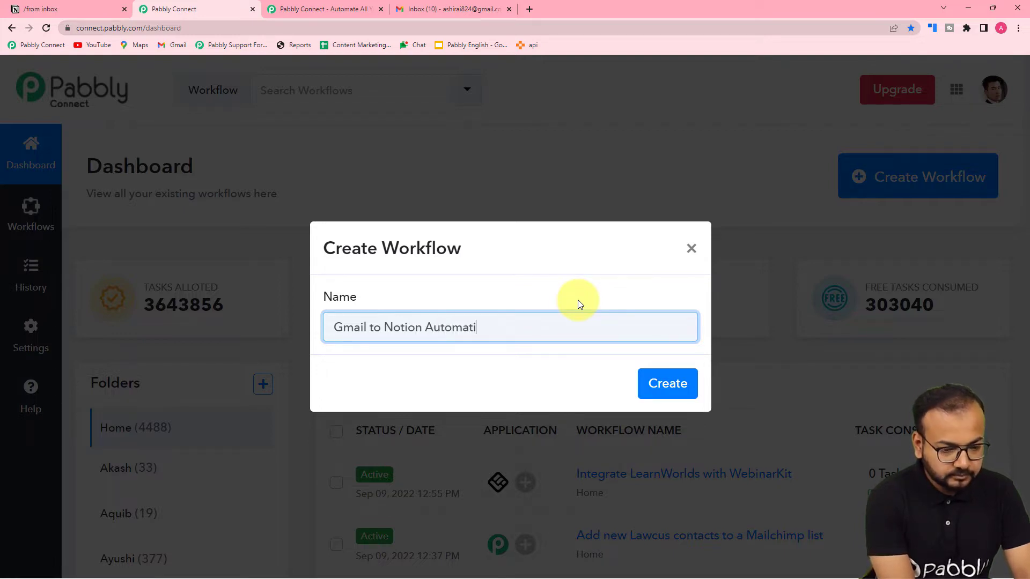
text(on)
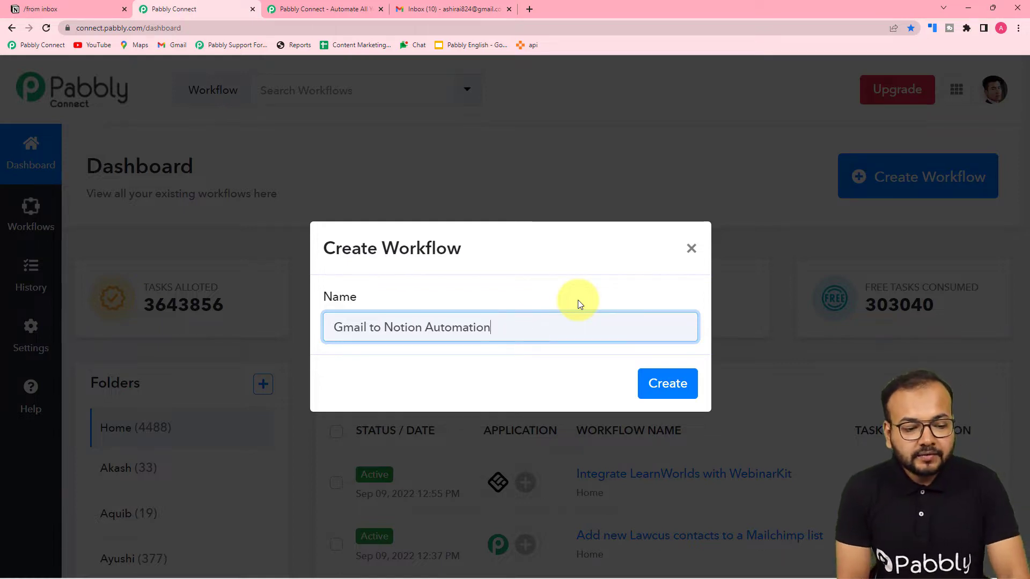
click(655, 384)
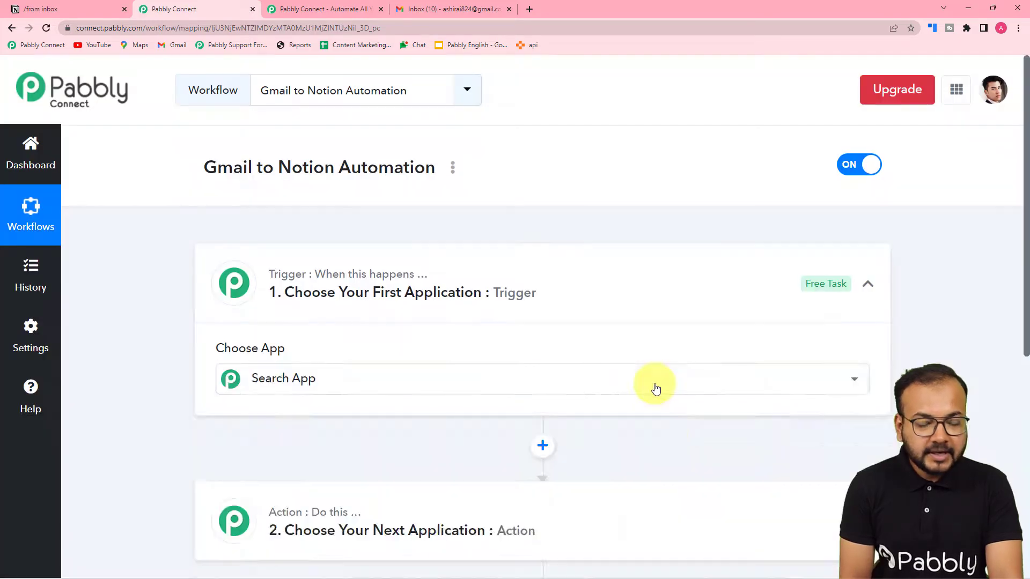
- Examine the trigger and action sections of the new workflow and the applications offered in each
click(655, 388)
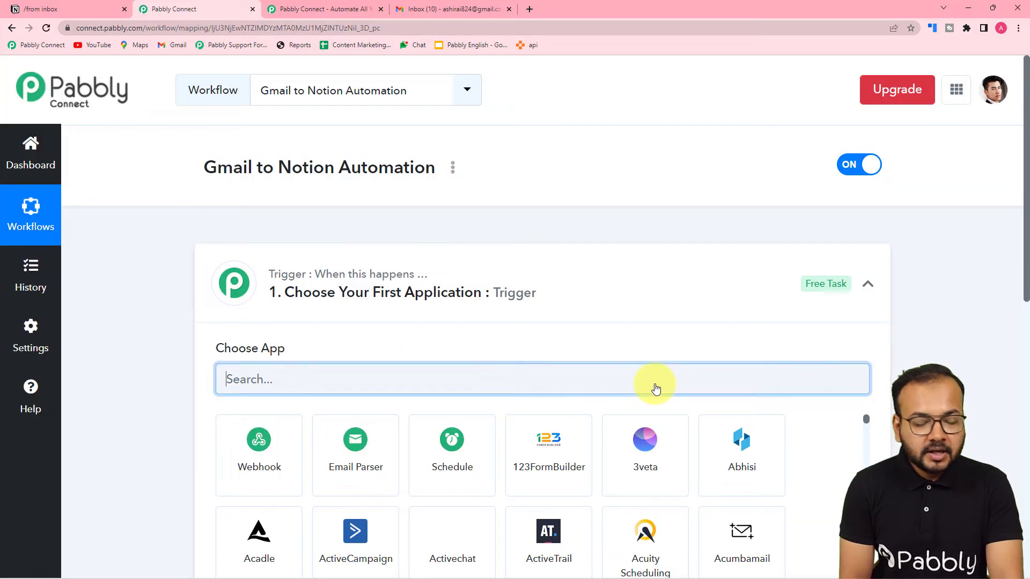
click(728, 315)
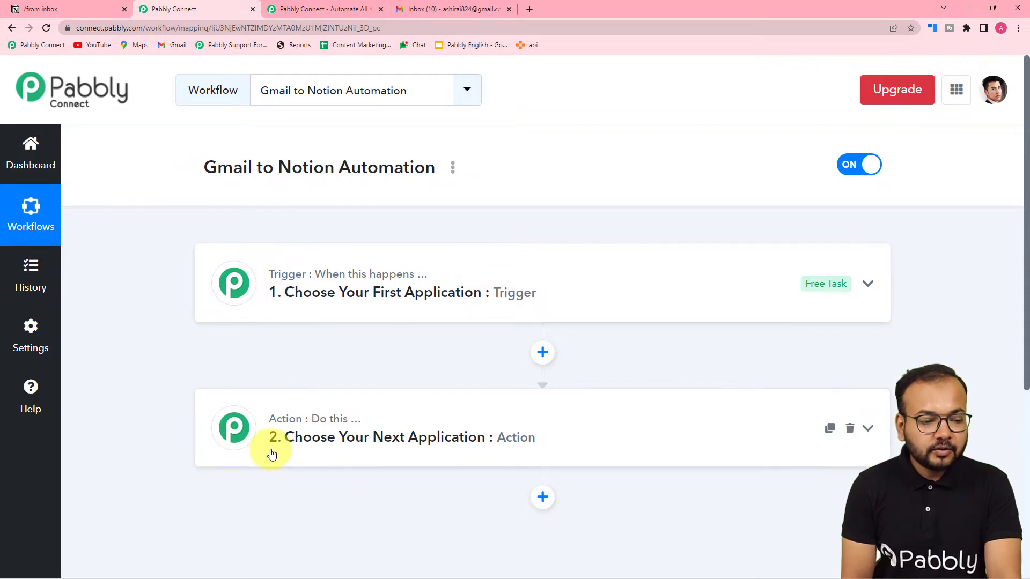
click(299, 295)
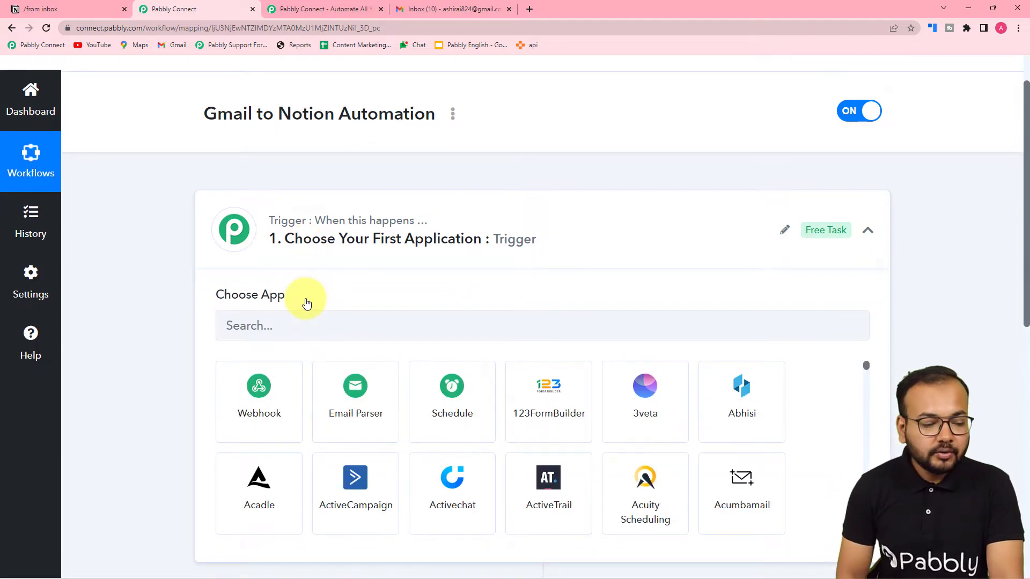
scroll(306, 300, down, 7)
click(314, 327)
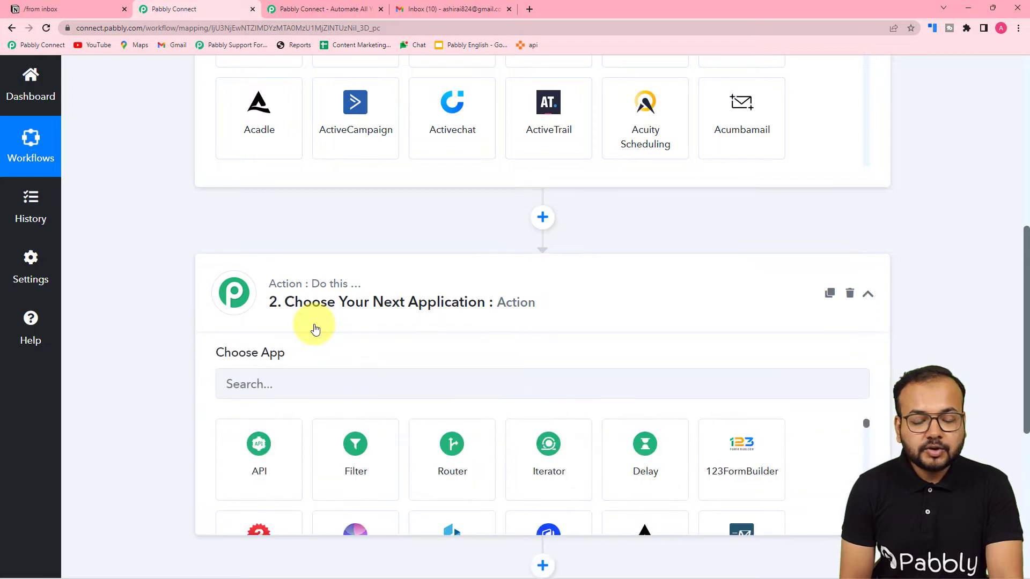
scroll(315, 328, up, 6)
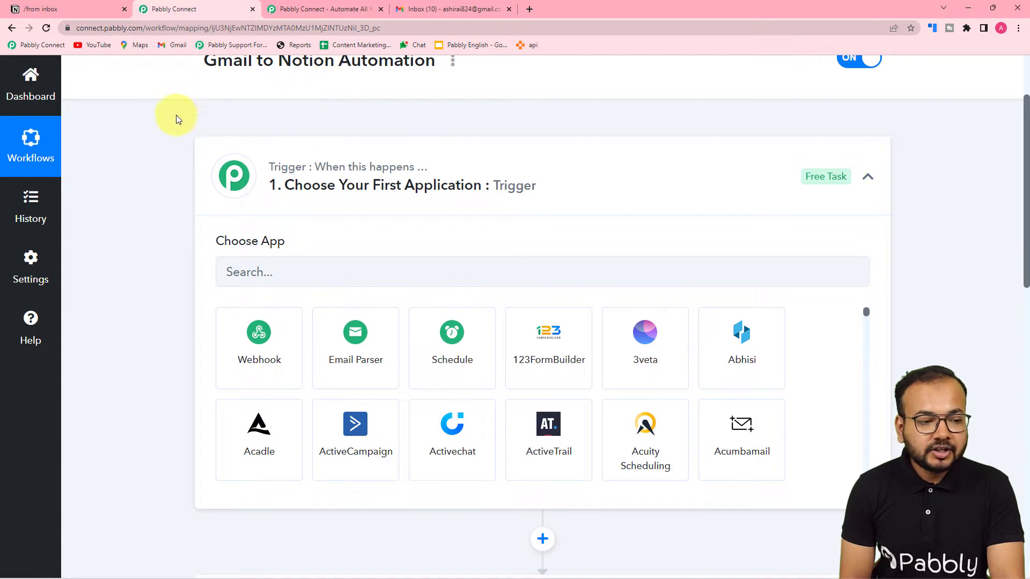
scroll(188, 153, down, 1)
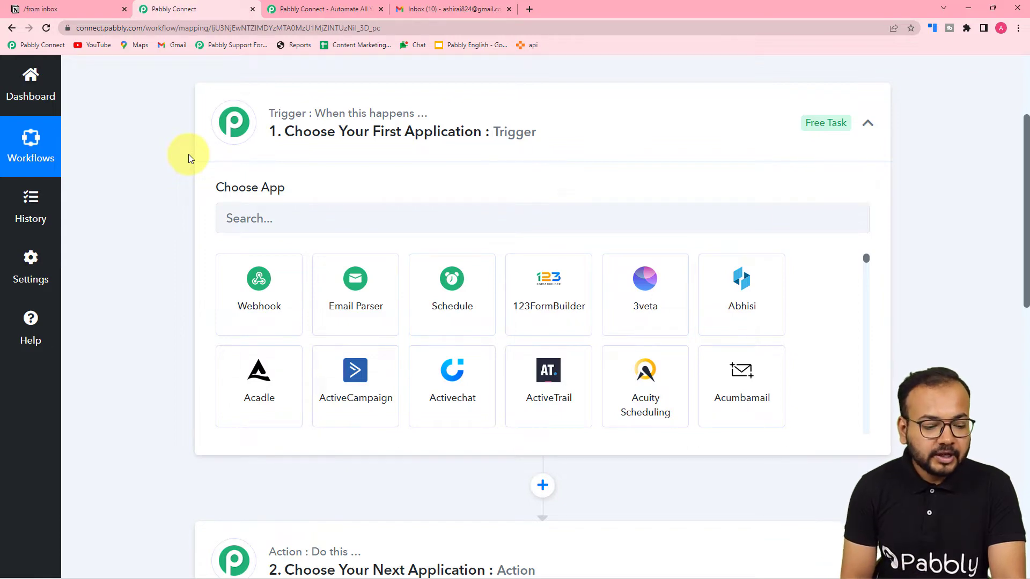
scroll(189, 153, down, 6)
scroll(170, 263, down, 2)
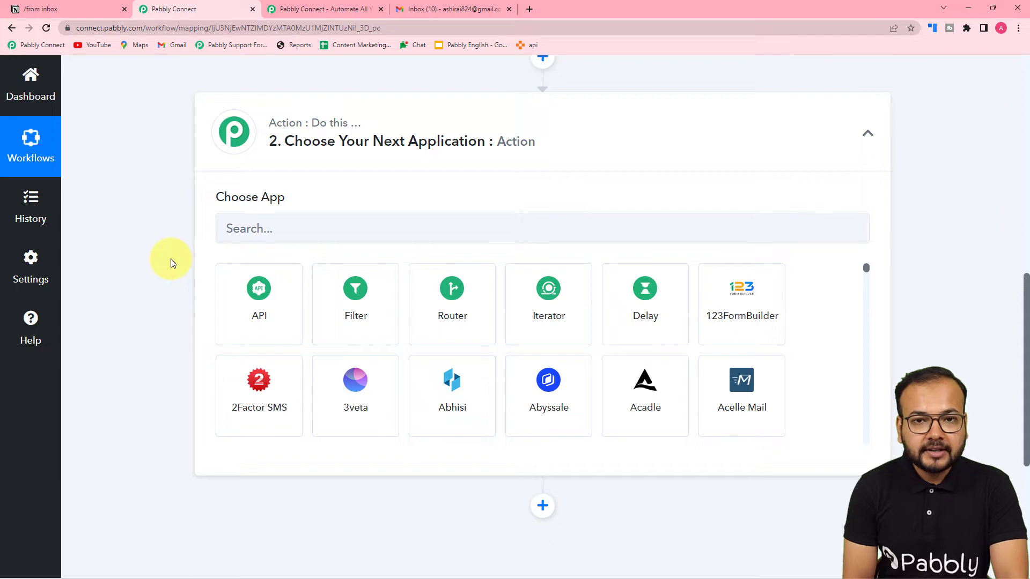
scroll(171, 260, up, 9)
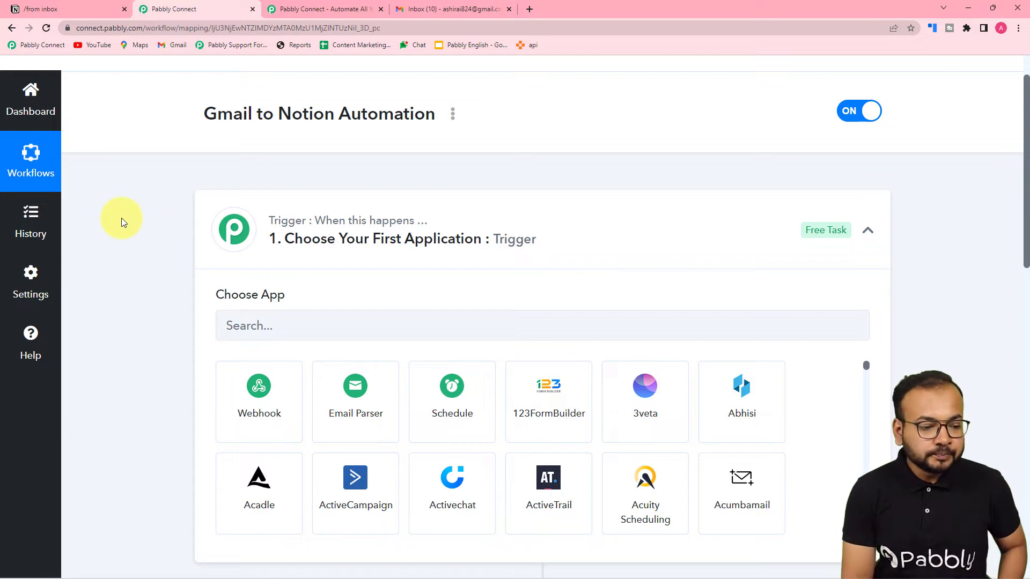
- Choose Email Parser as the trigger application and bring its generated email address into view
scroll(223, 225, down, 2)
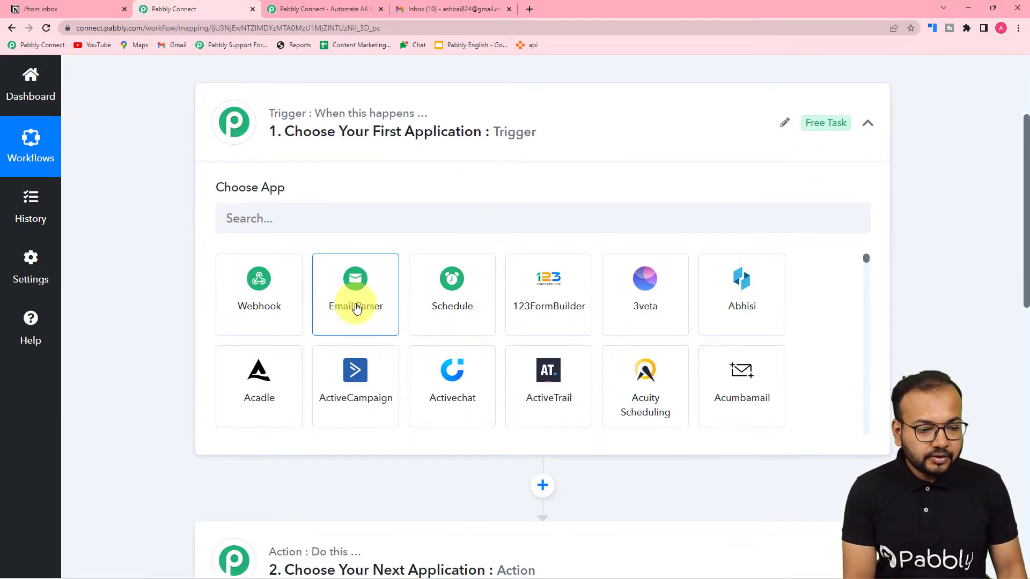
click(329, 321)
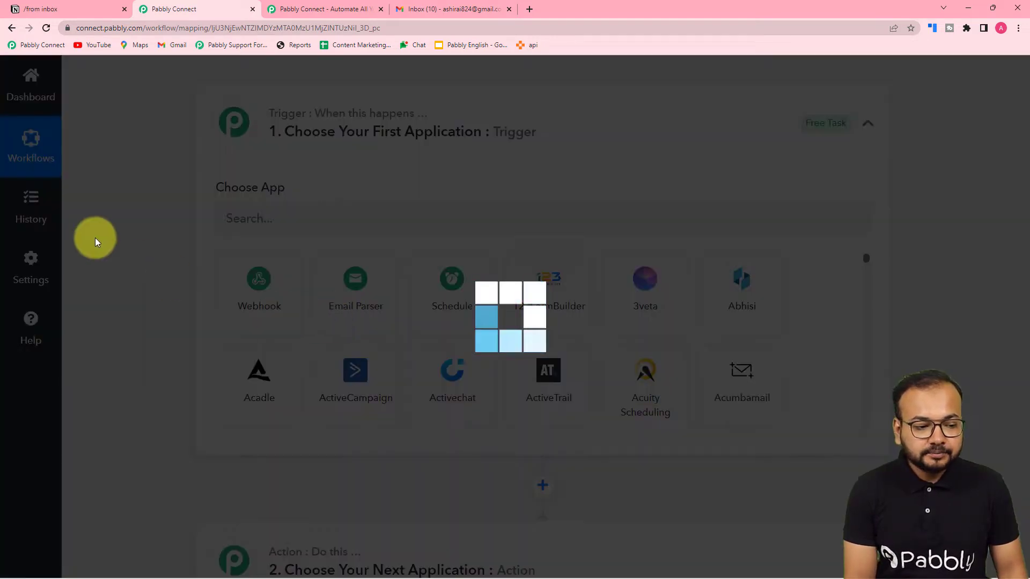
scroll(95, 237, down, 2)
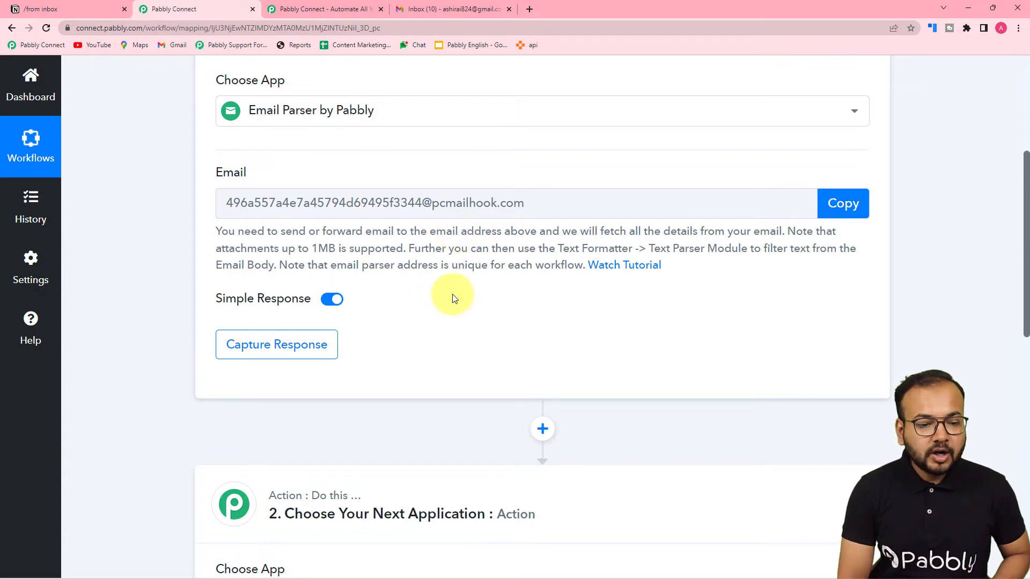
- Switch to Gmail and open the Forwarding and POP/IMAP settings
click(461, 12)
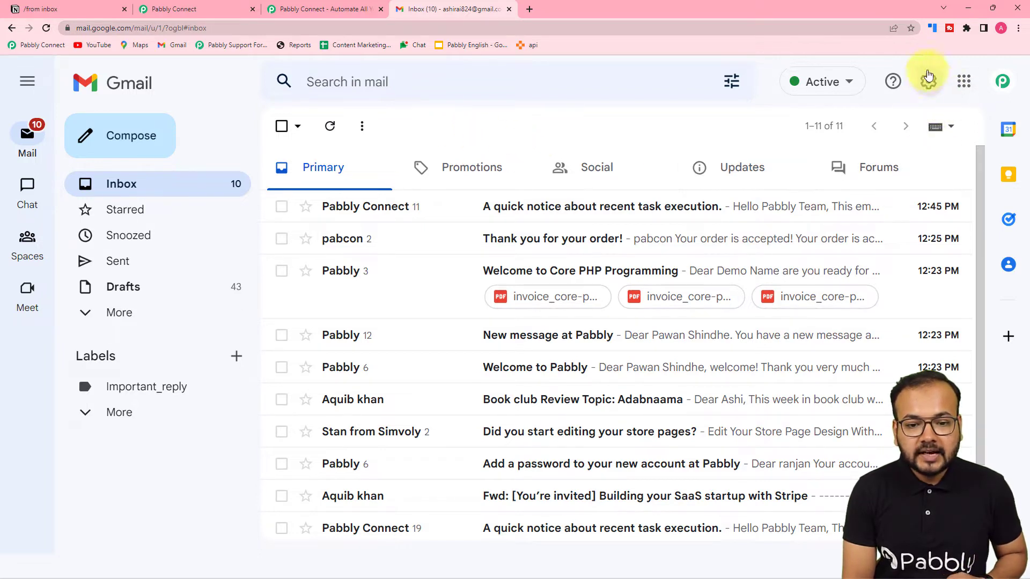
click(930, 83)
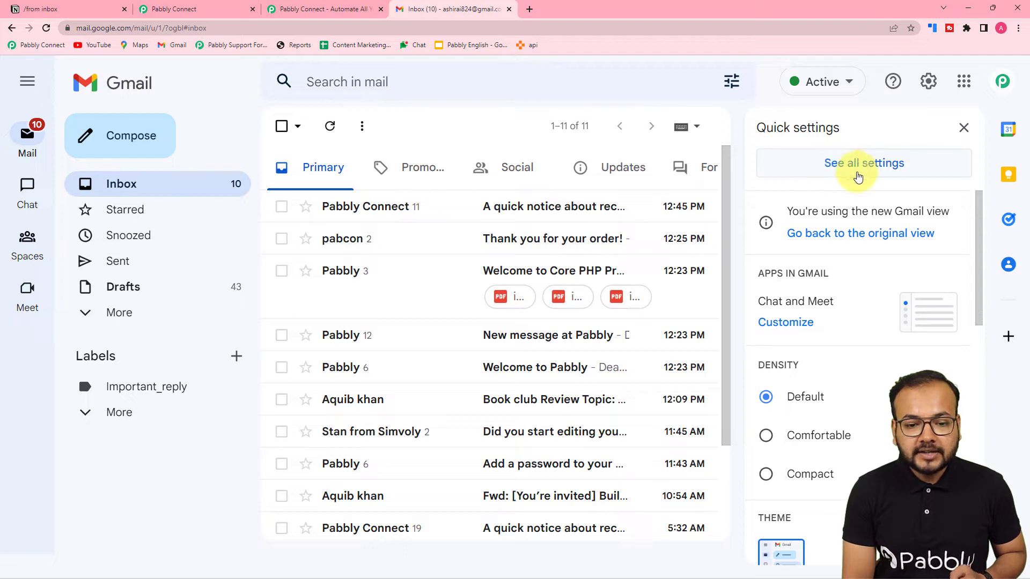
click(861, 171)
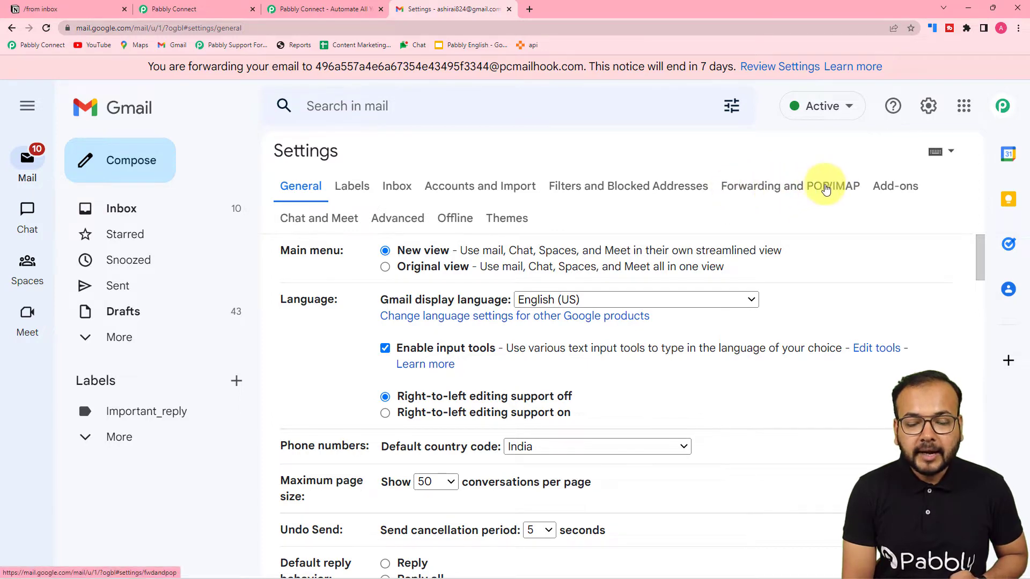
click(792, 190)
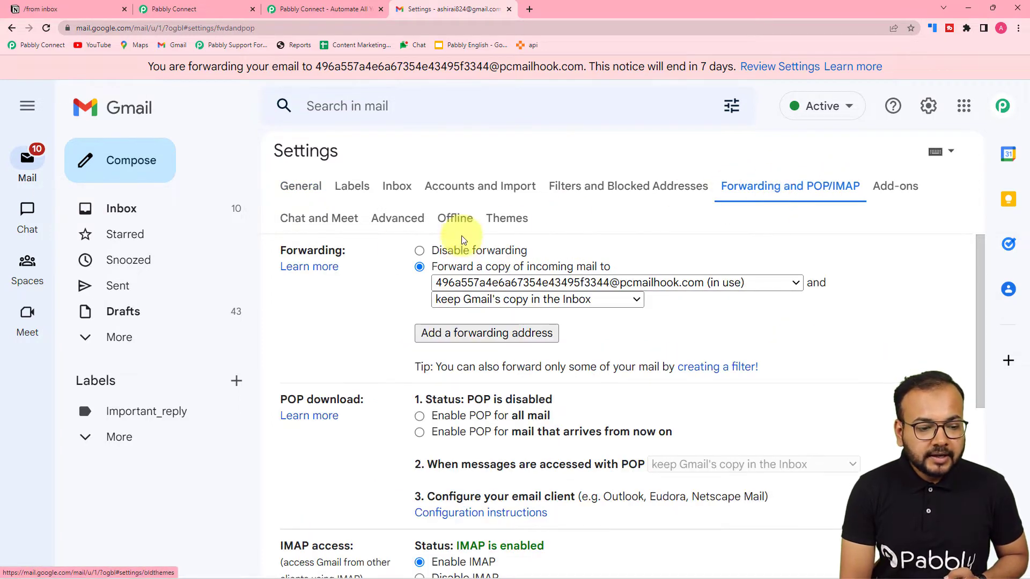
scroll(368, 257, down, 2)
scroll(375, 273, up, 2)
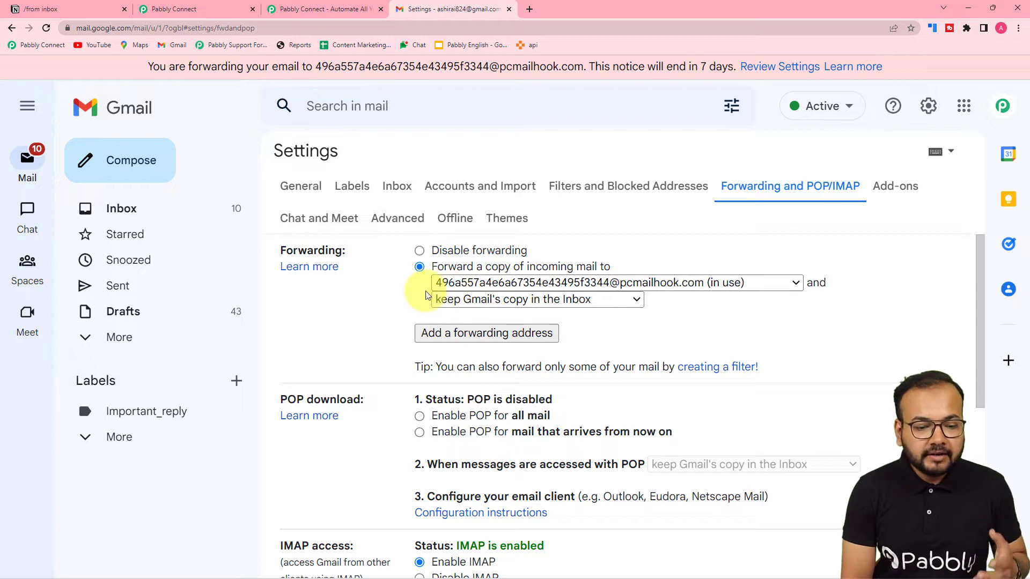
- Remove the forwarding address currently in use and confirm its removal
click(791, 283)
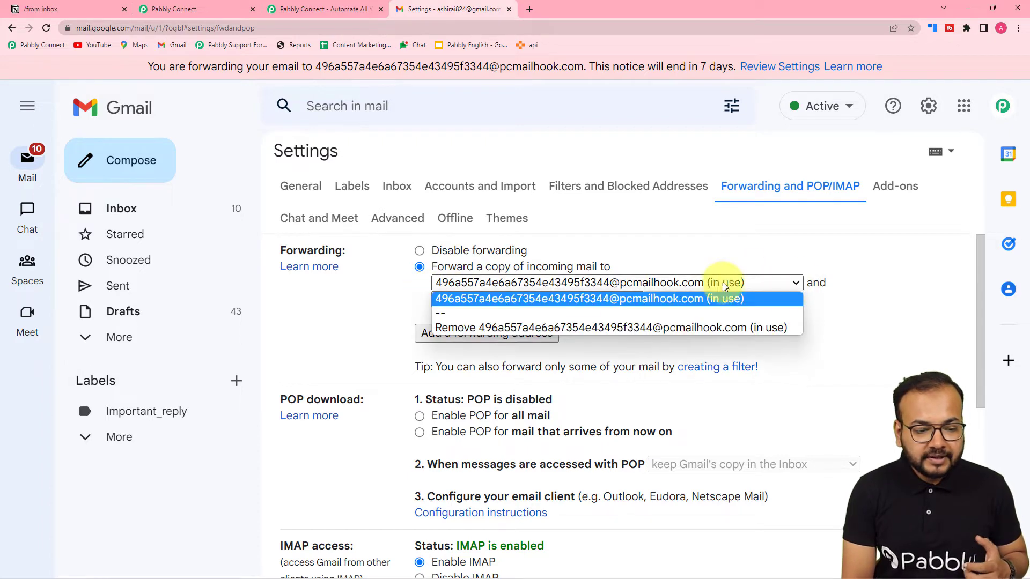
click(531, 328)
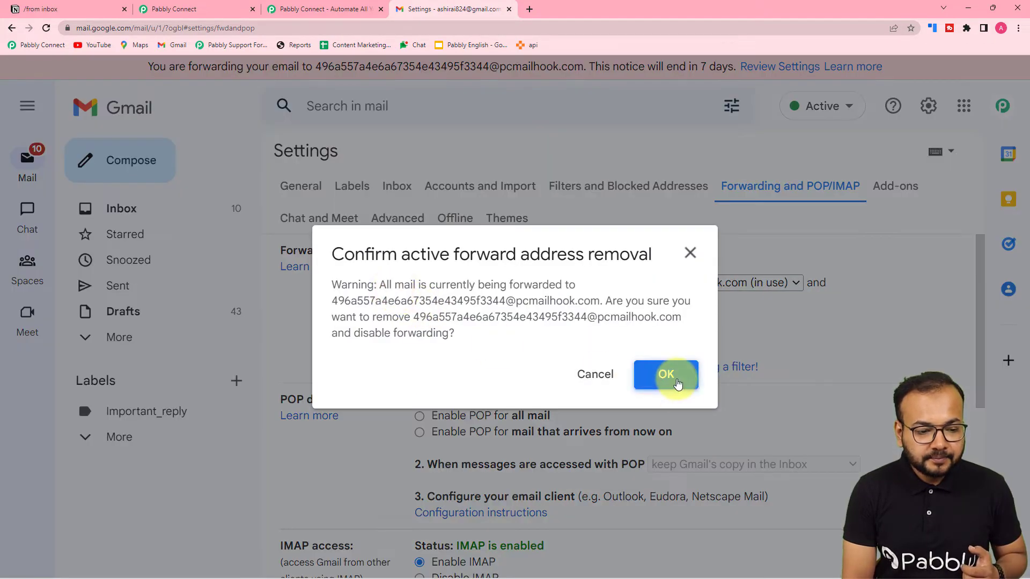
click(677, 381)
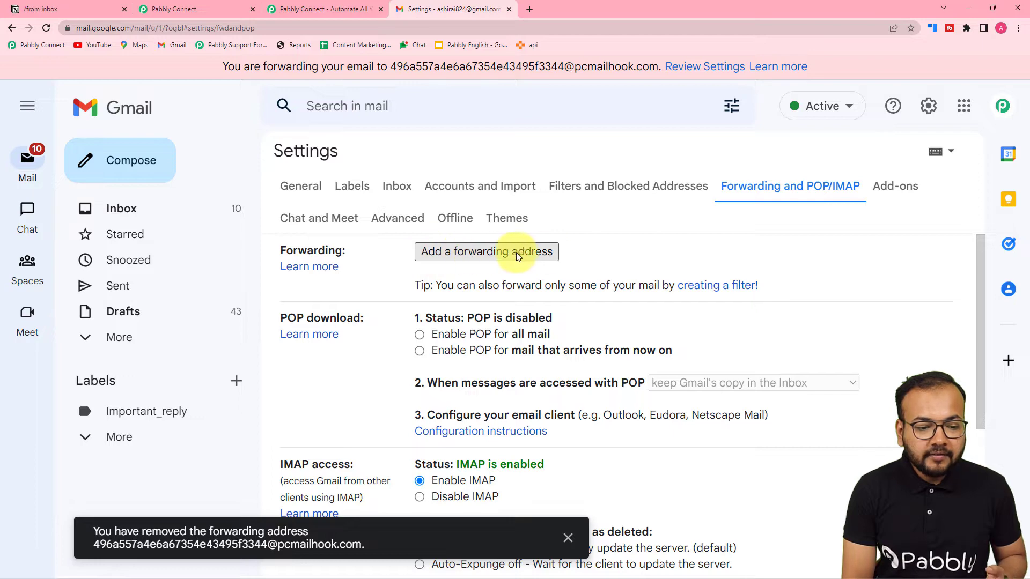
- Copy the Email Parser address from Pabbly Connect and try to add it as a new forwarding address in Gmail
click(483, 257)
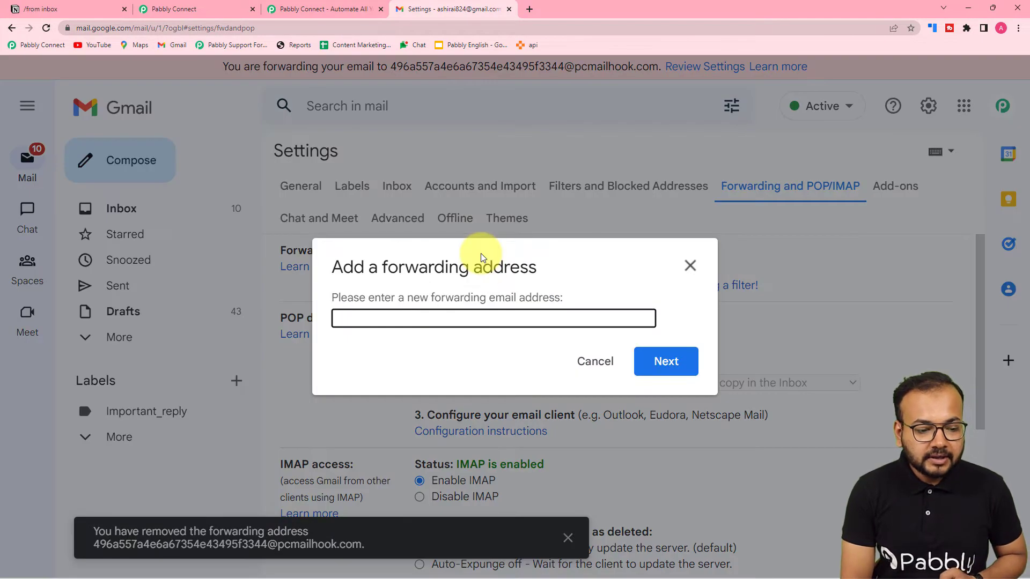
click(159, 7)
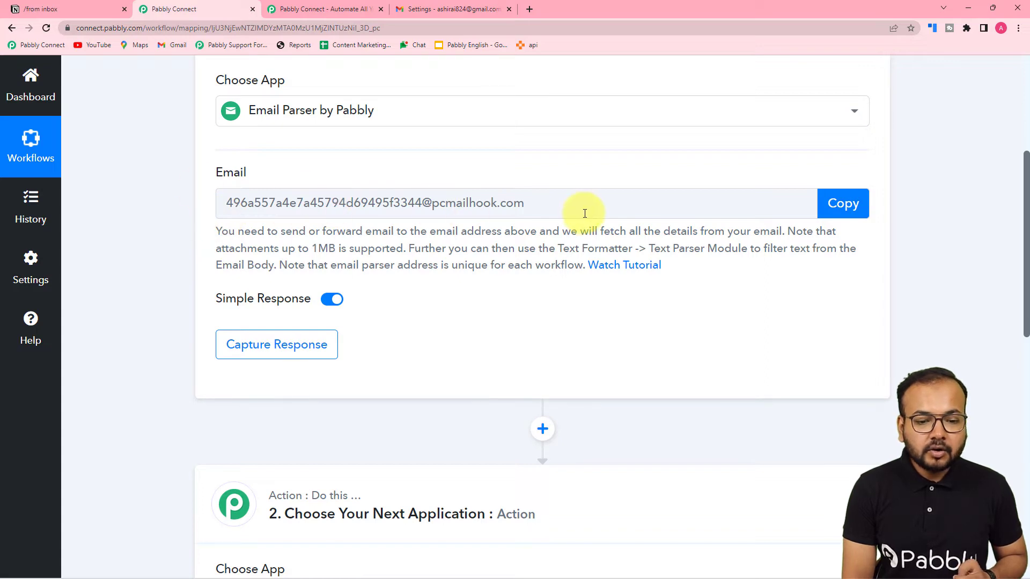
click(841, 203)
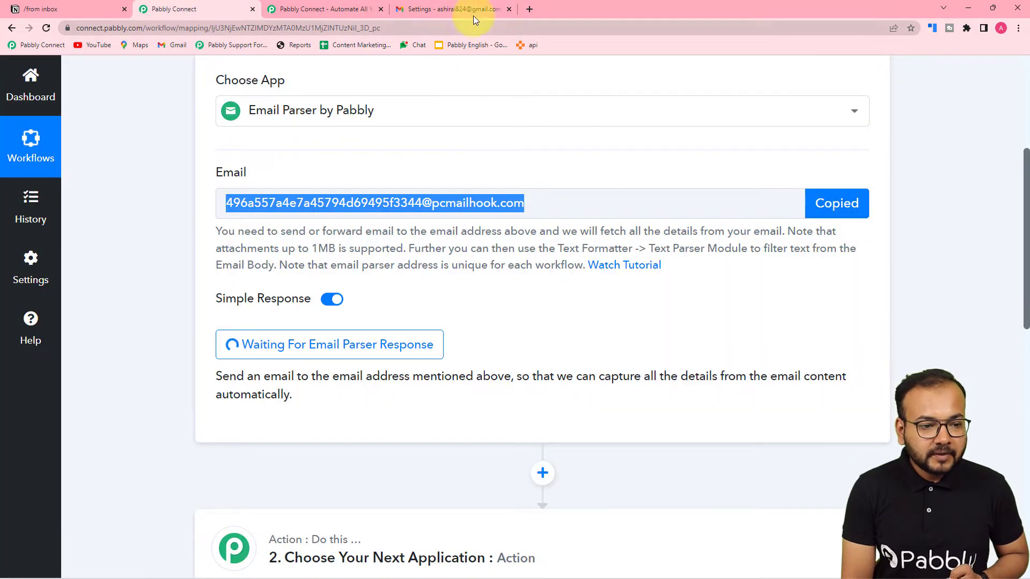
click(473, 11)
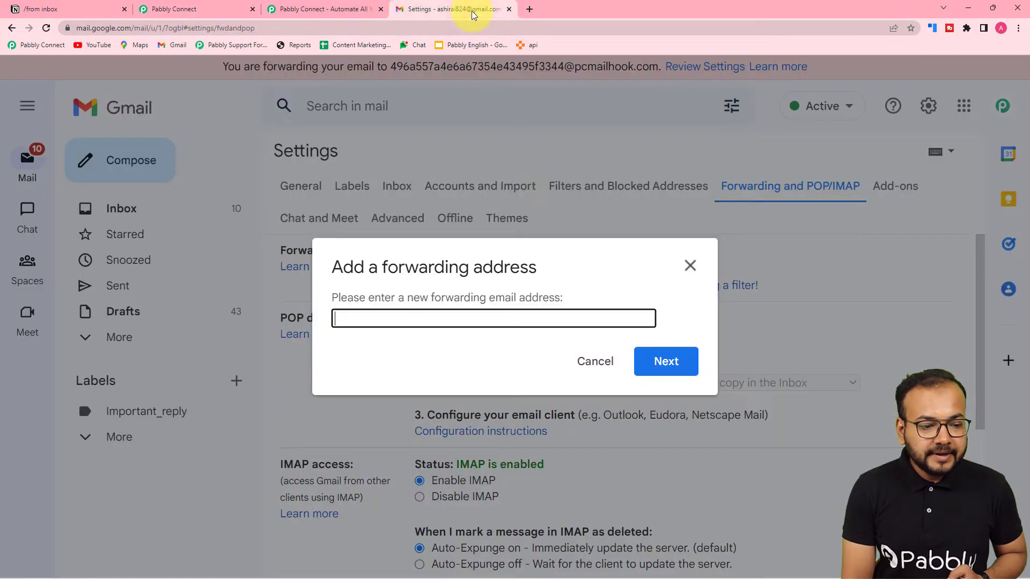
click(371, 318)
right_click(370, 320)
click(380, 417)
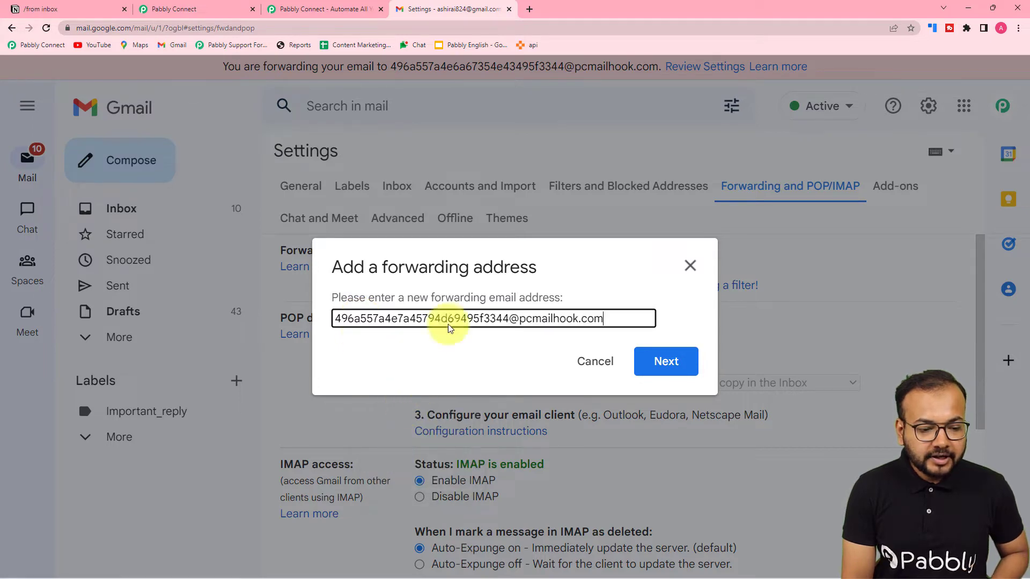
click(667, 366)
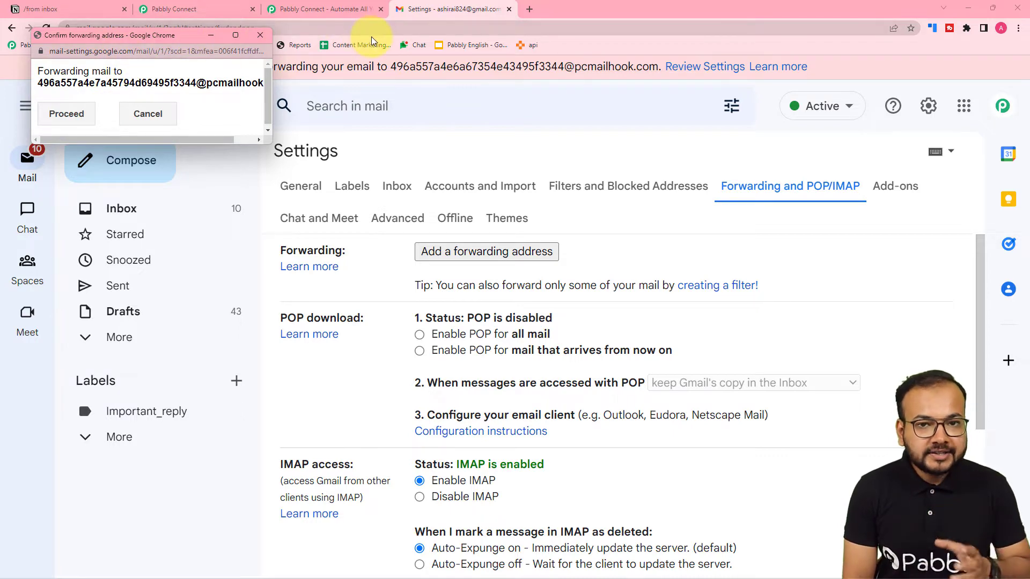
- Switch to Pabbly Connect and copy the Email Parser trigger's generated email address again
click(328, 10)
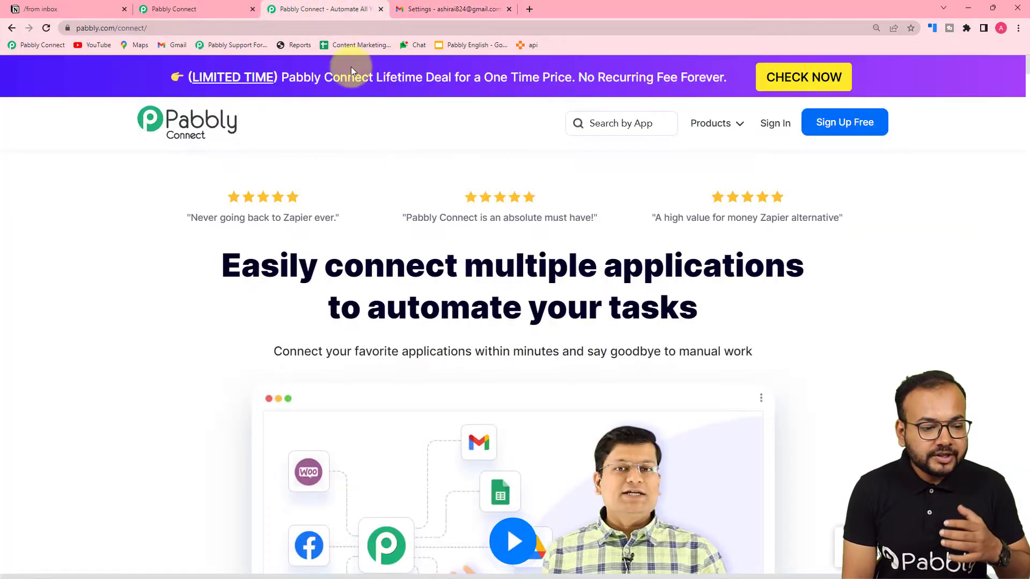
click(197, 8)
scroll(191, 275, down, 3)
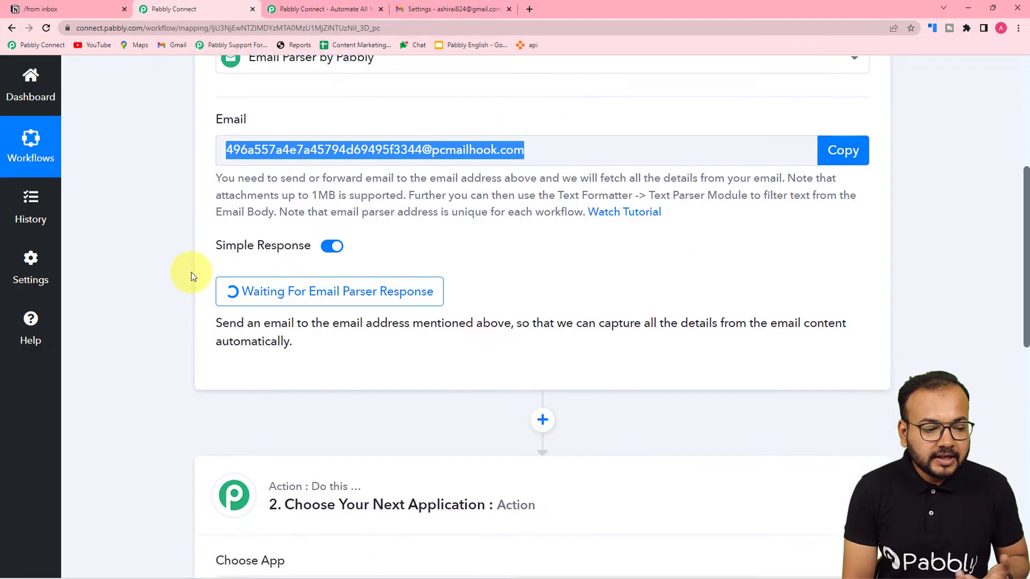
scroll(340, 138, up, 2)
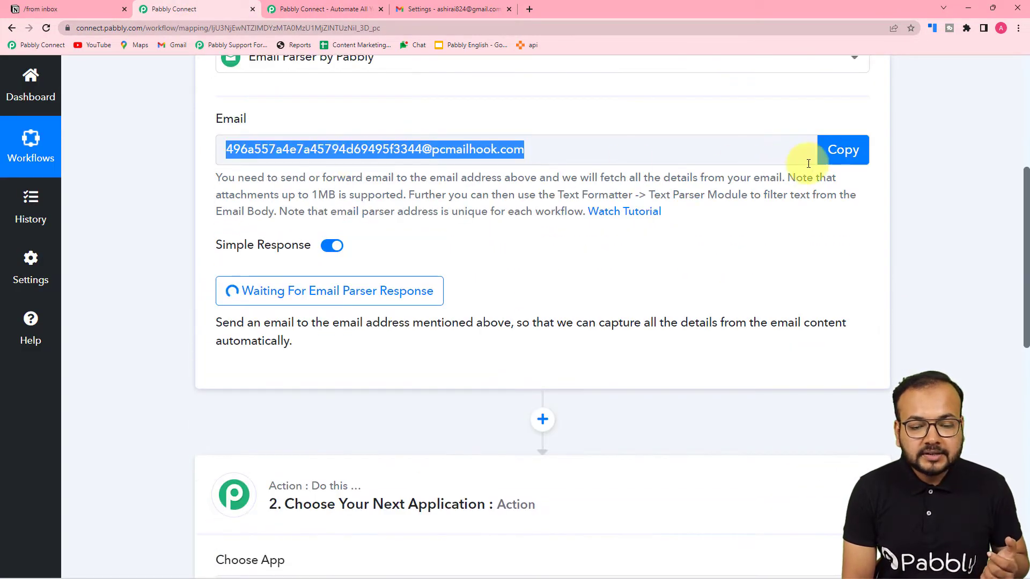
click(841, 161)
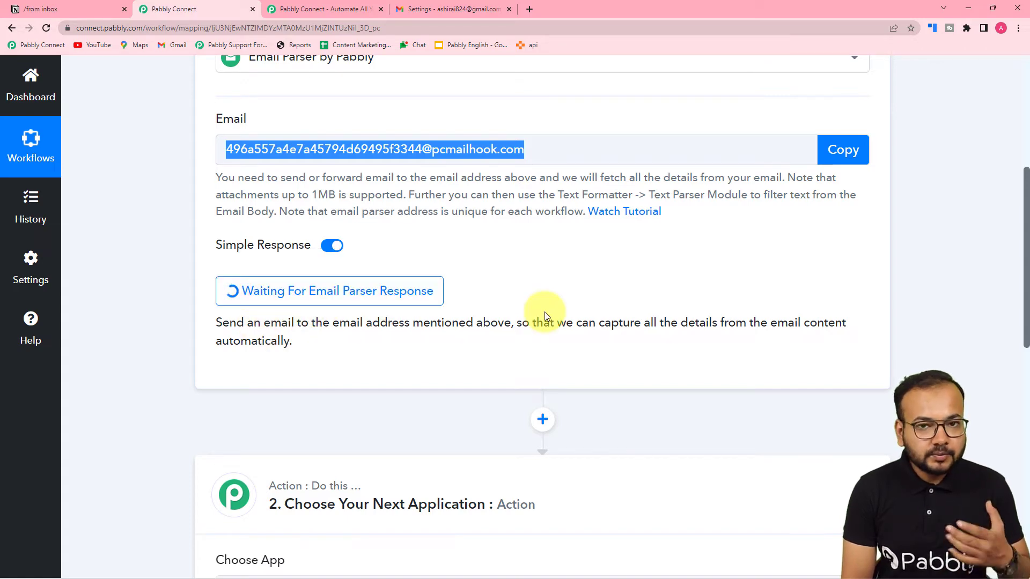
click(462, 7)
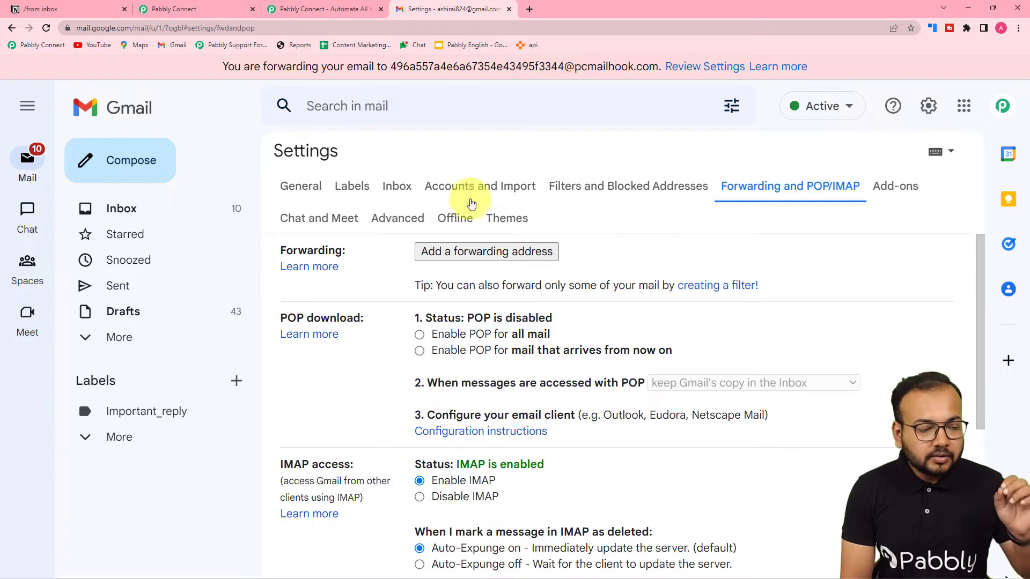
click(222, 2)
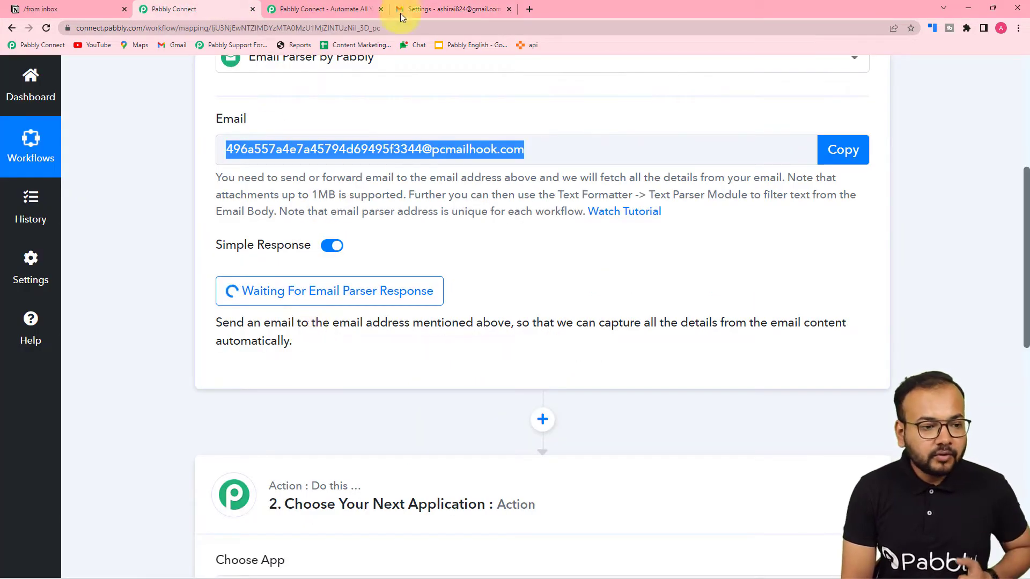
- Switch to Gmail, add the copied Email Parser address as a forwarding address and confirm the request
click(445, 8)
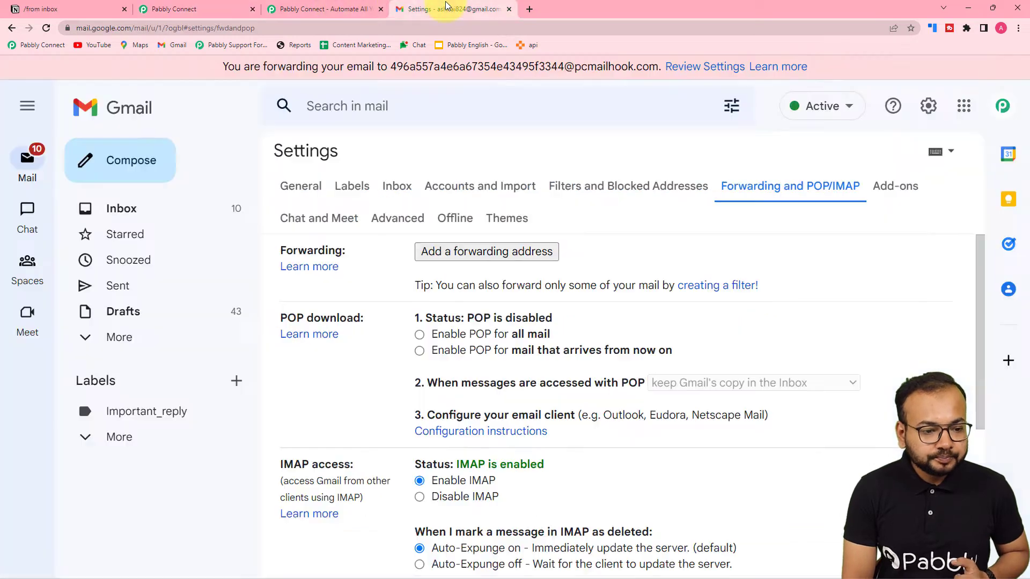
click(478, 250)
right_click(373, 321)
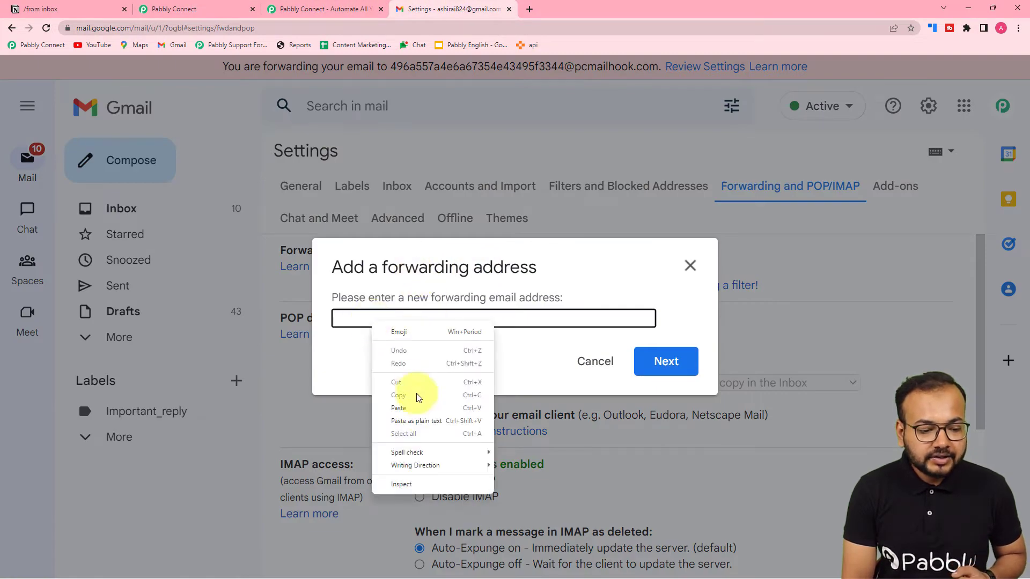
click(421, 419)
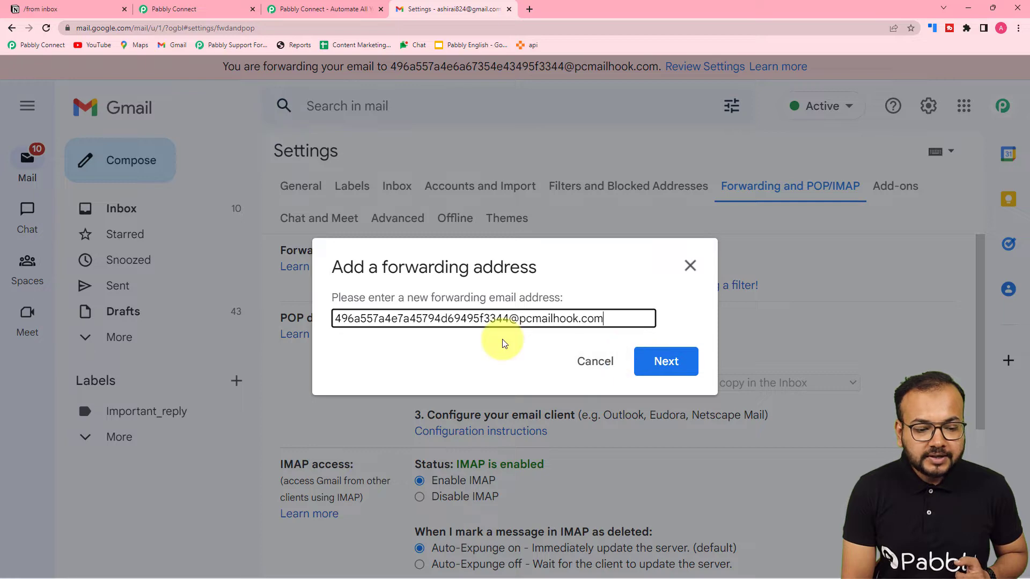
click(667, 366)
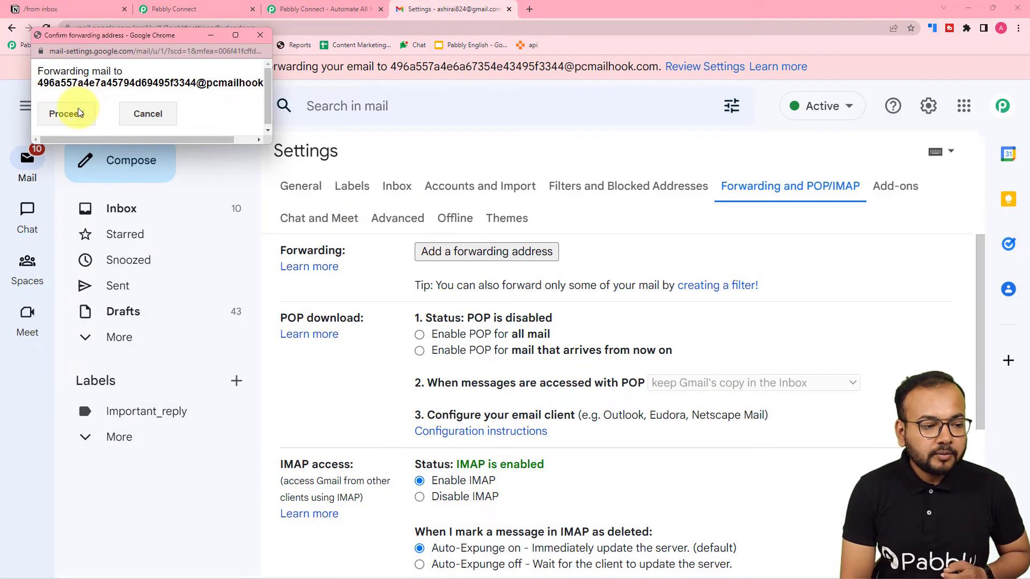
click(79, 113)
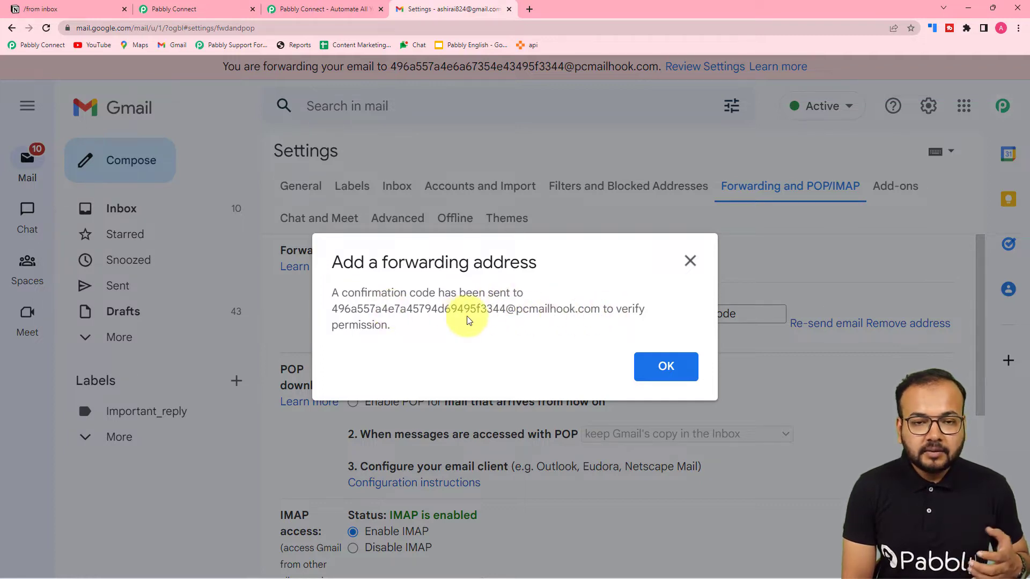
click(665, 366)
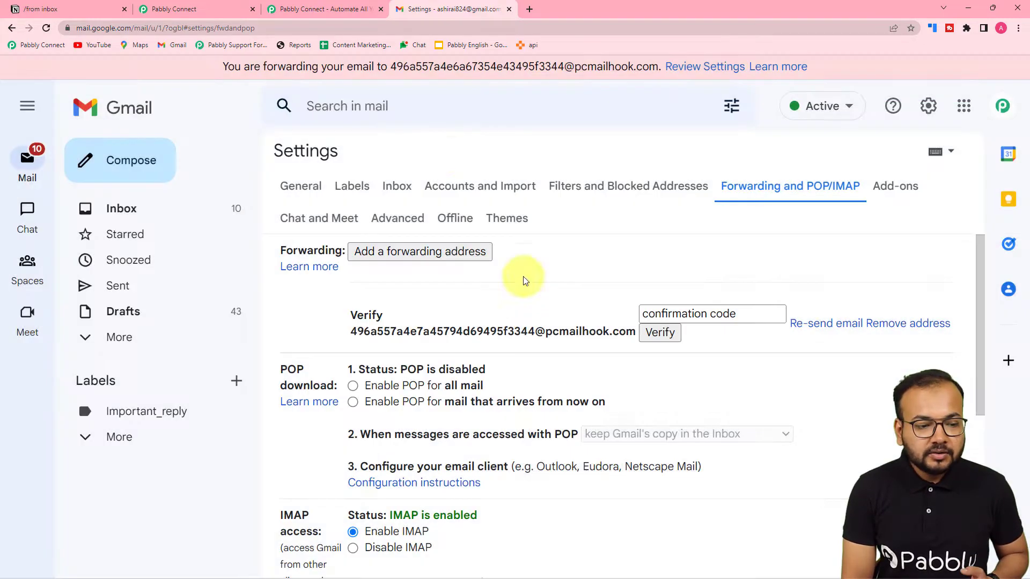
- Switch to Pabbly Connect, find the Body Text field in the captured response and enlarge it
click(218, 6)
scroll(104, 175, down, 5)
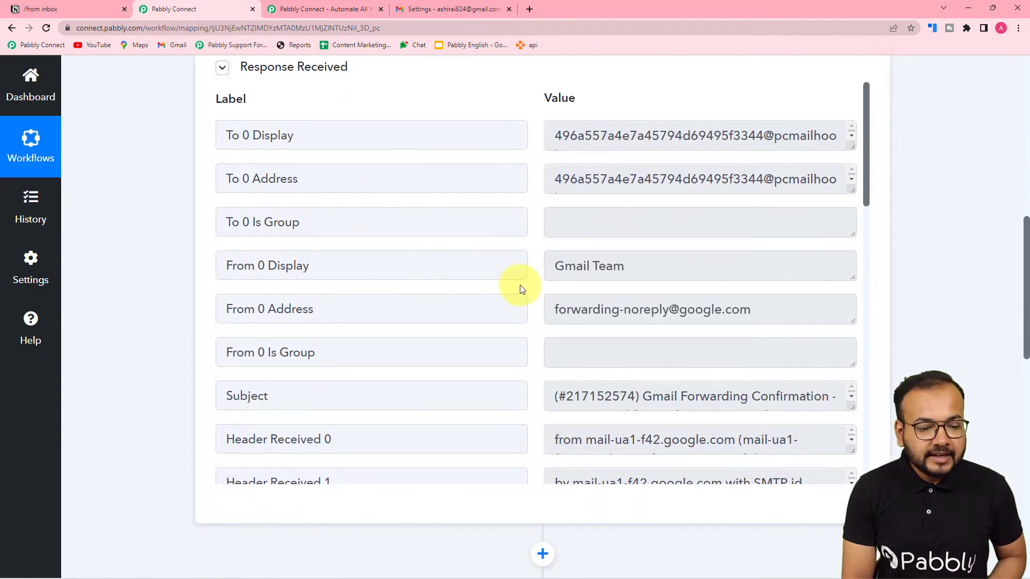
scroll(520, 290, down, 2)
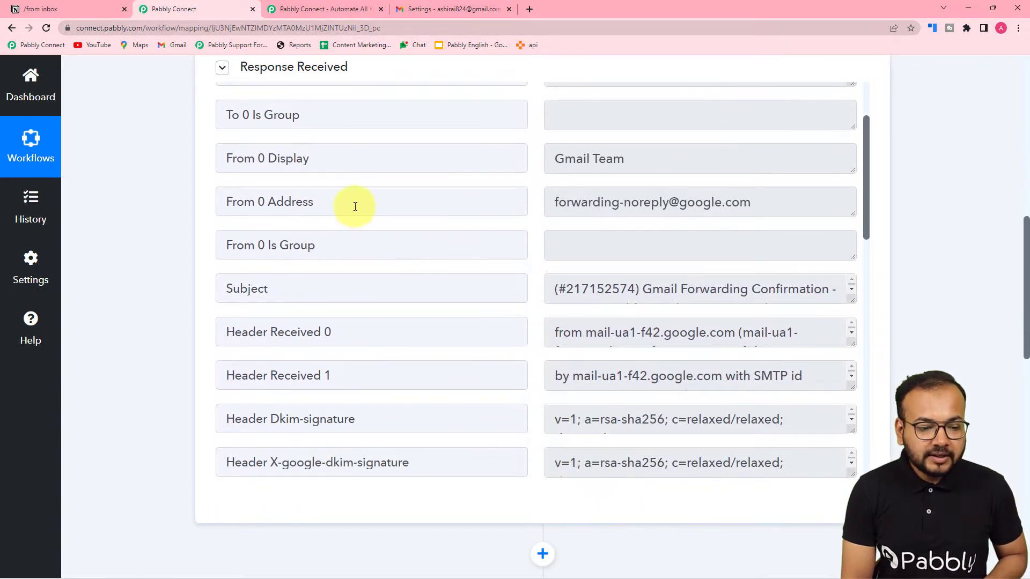
scroll(354, 206, down, 3)
scroll(354, 211, down, 1)
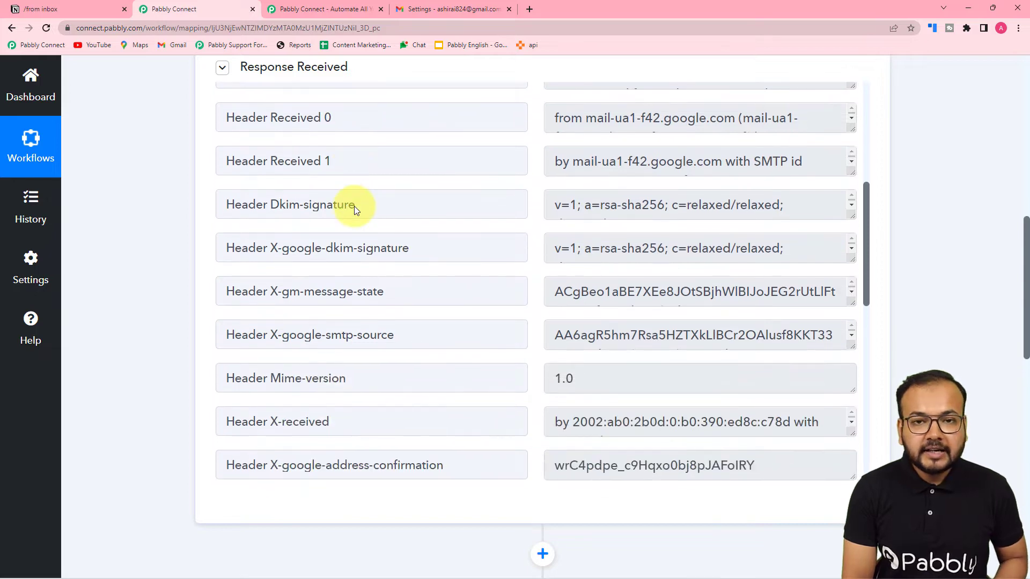
scroll(354, 211, down, 2)
scroll(354, 209, down, 6)
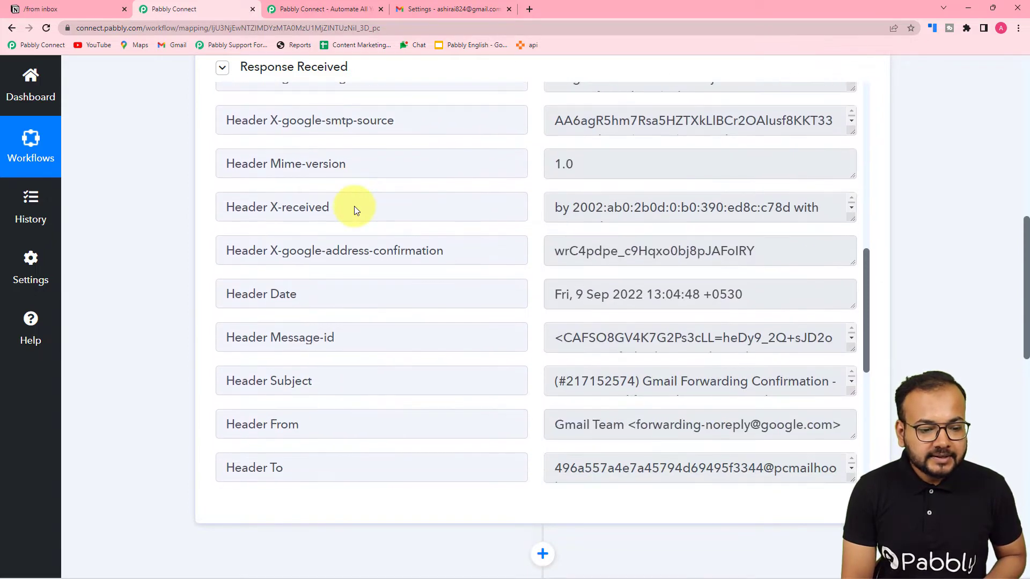
scroll(354, 210, down, 4)
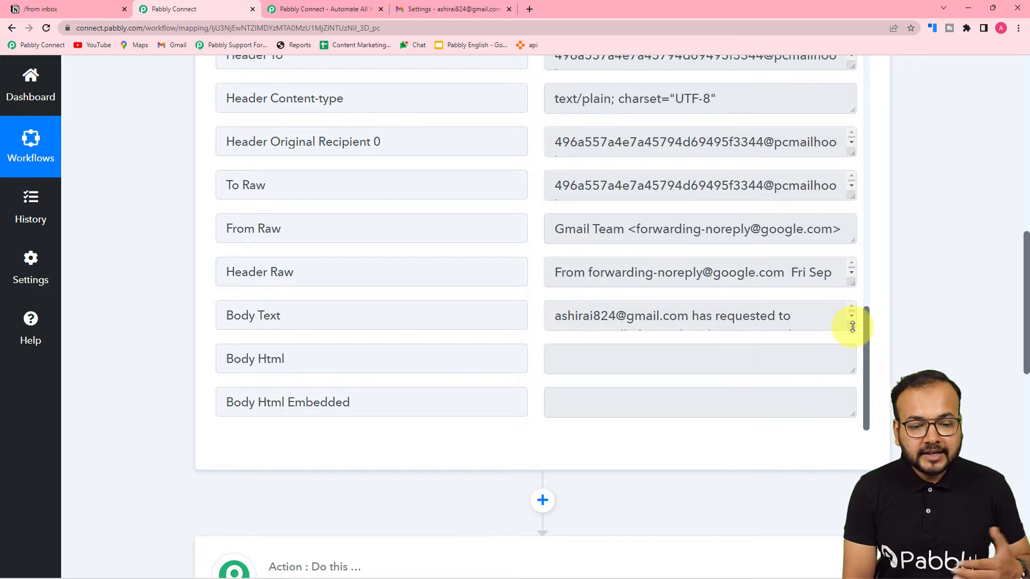
drag(852, 327, 845, 469)
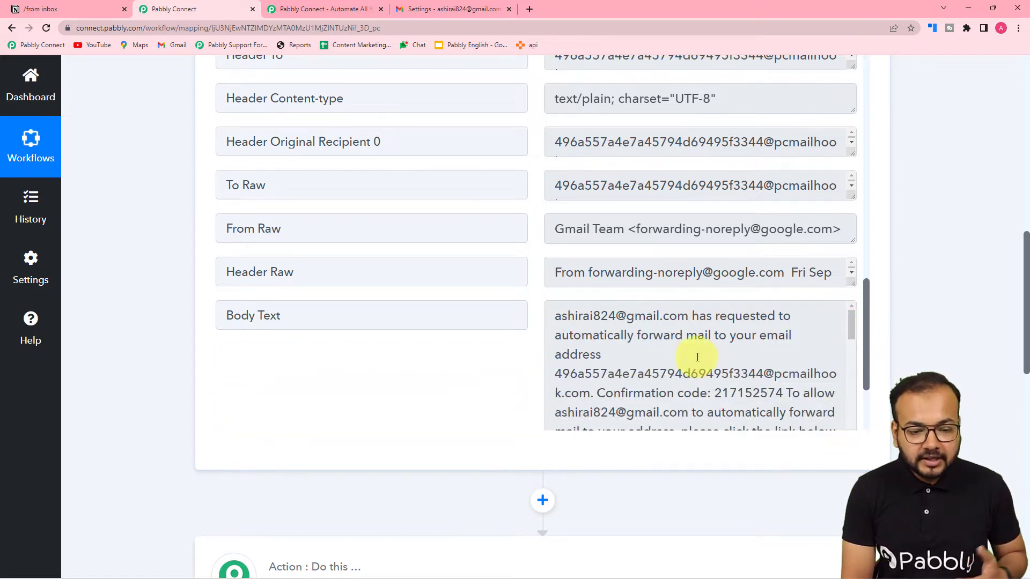
- Copy the forwarding confirmation code from the Body Text of the captured response
scroll(698, 358, down, 3)
scroll(697, 357, up, 3)
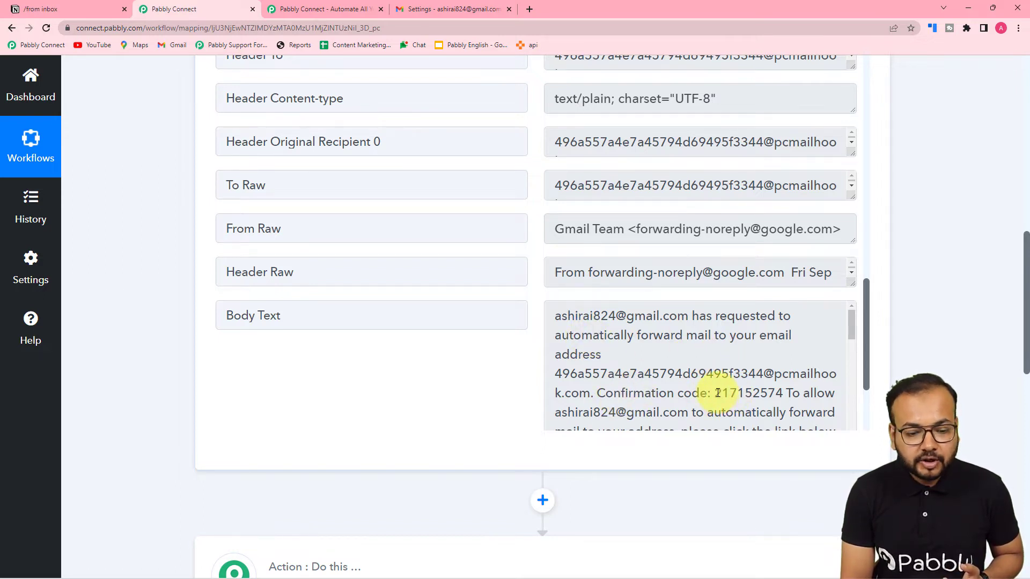
scroll(718, 393, down, 1)
drag(715, 342, 777, 345)
right_click(779, 347)
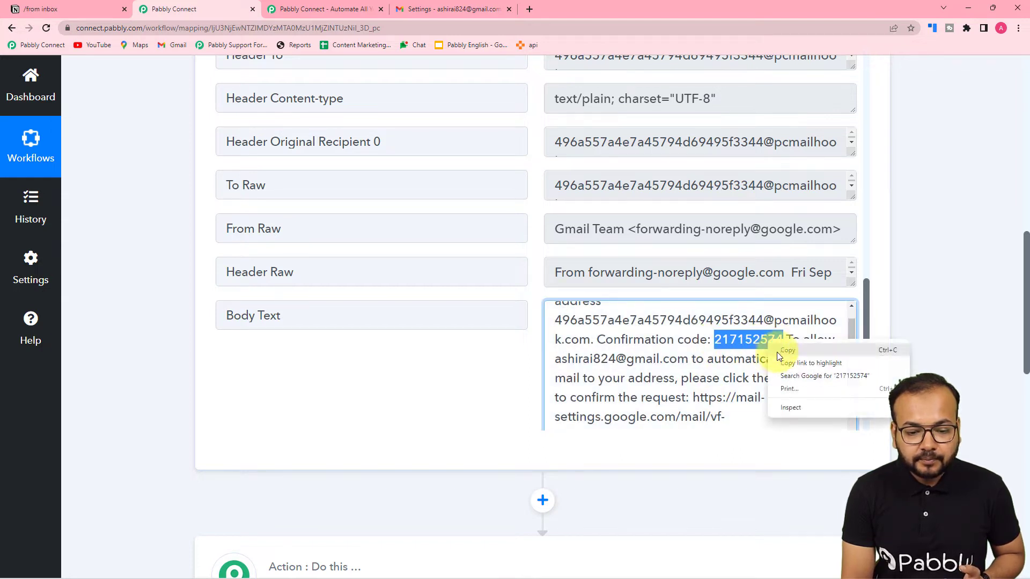
click(858, 348)
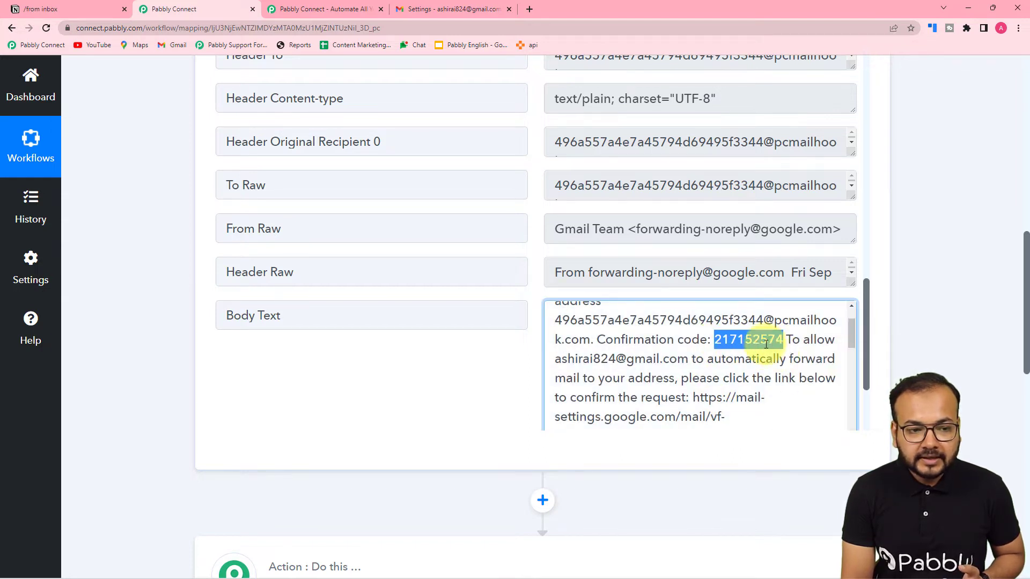
- Switch to Gmail, paste the confirmation code for the new forwarding address and verify it
click(447, 9)
click(700, 315)
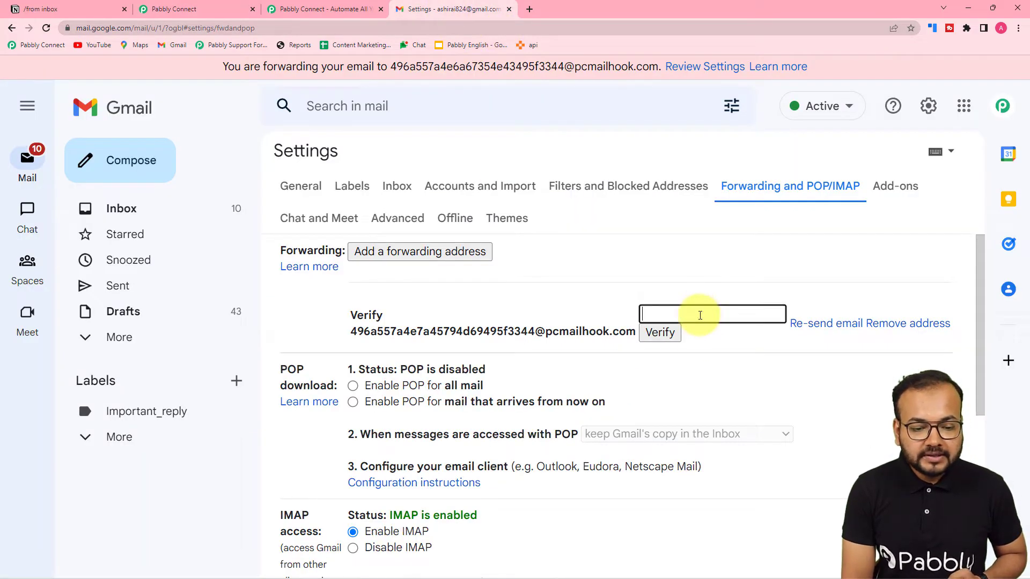
right_click(700, 315)
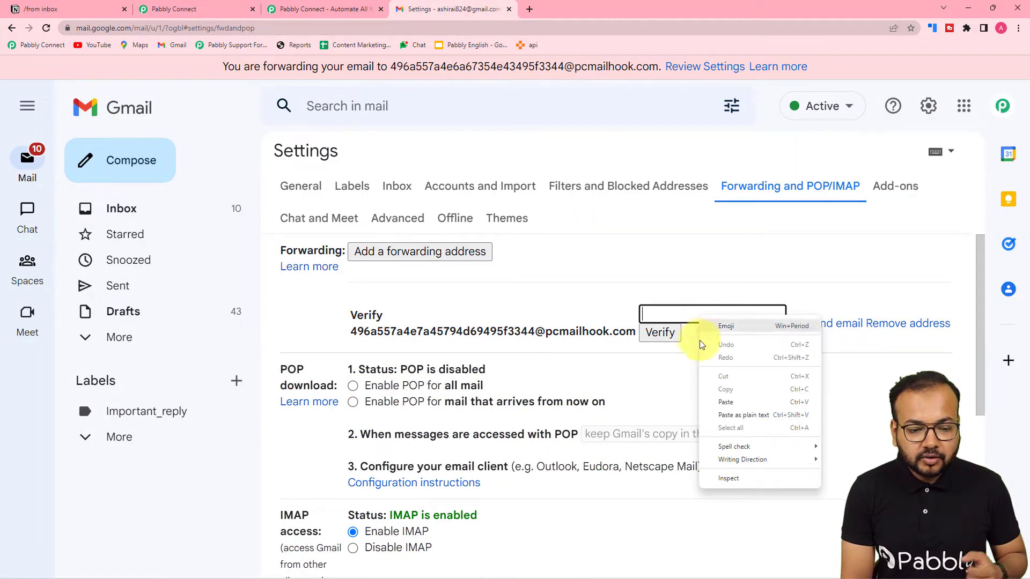
click(736, 414)
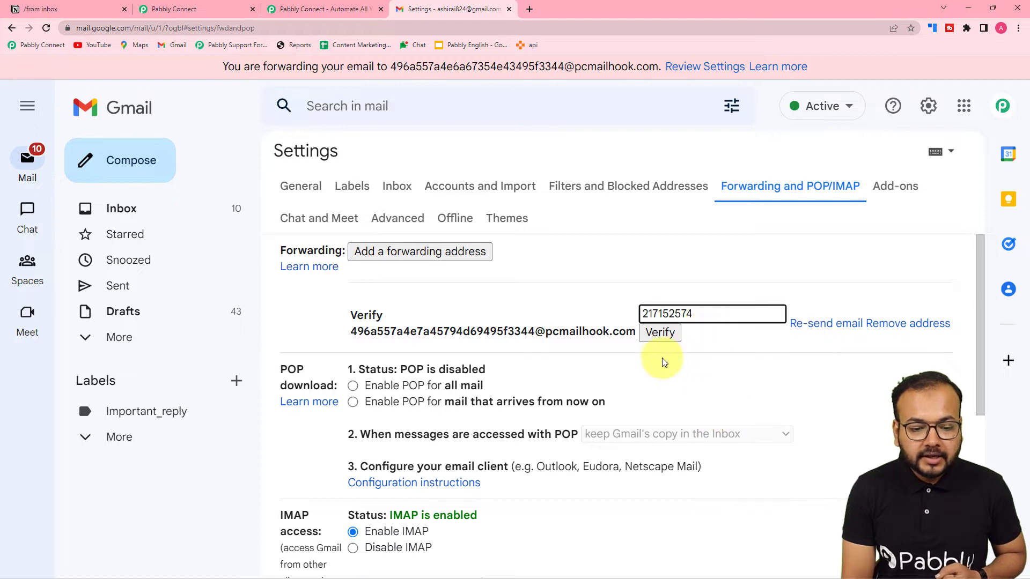
click(661, 333)
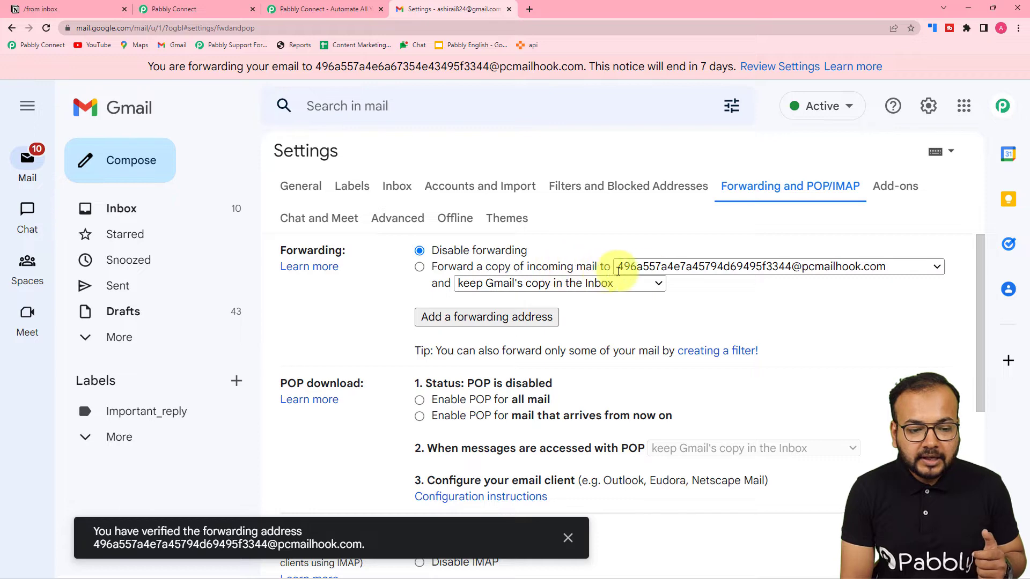
- Enable forwarding a copy of incoming mail to the verified Email Parser address and save the settings
click(420, 267)
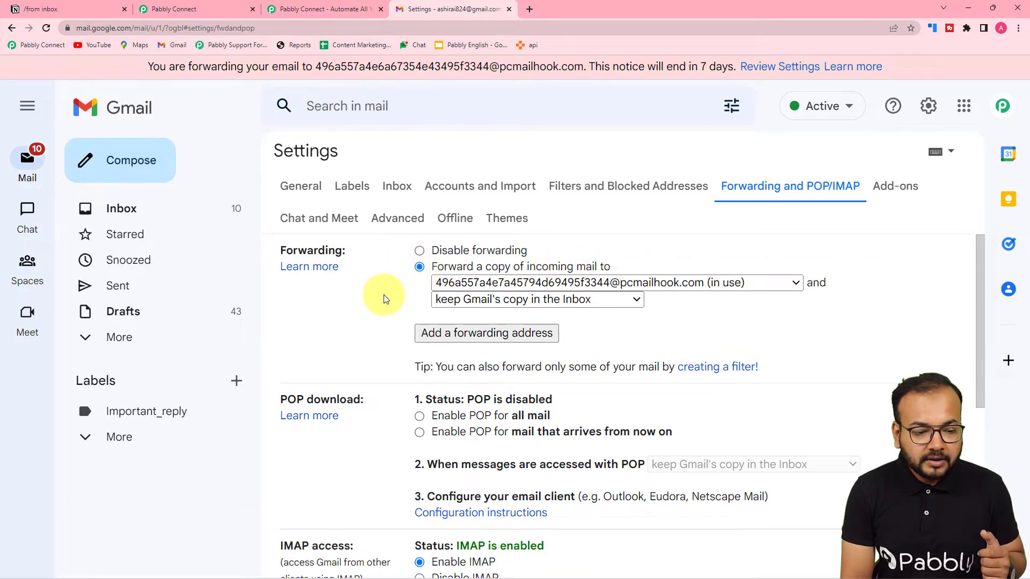
scroll(384, 298, down, 10)
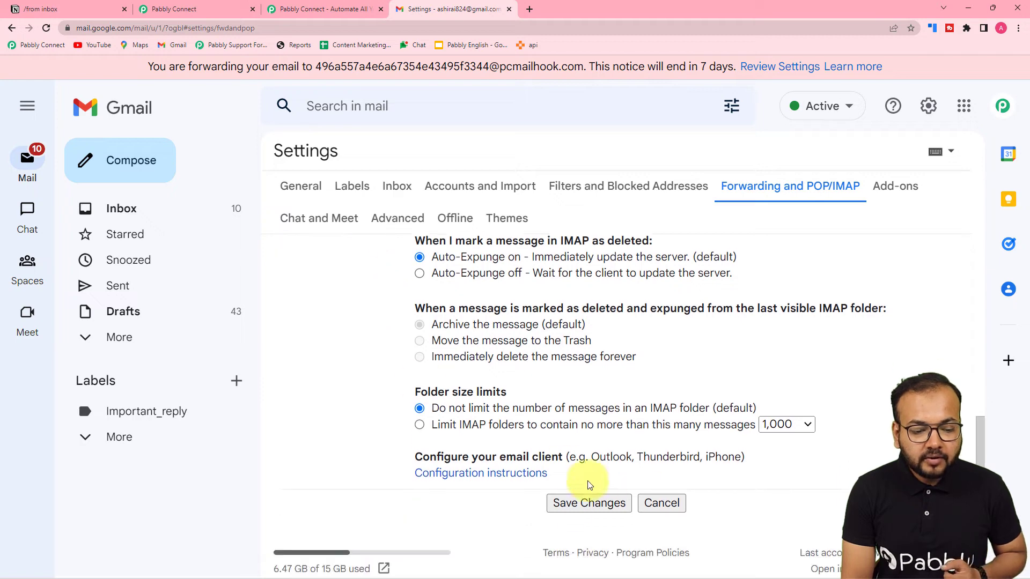
click(589, 504)
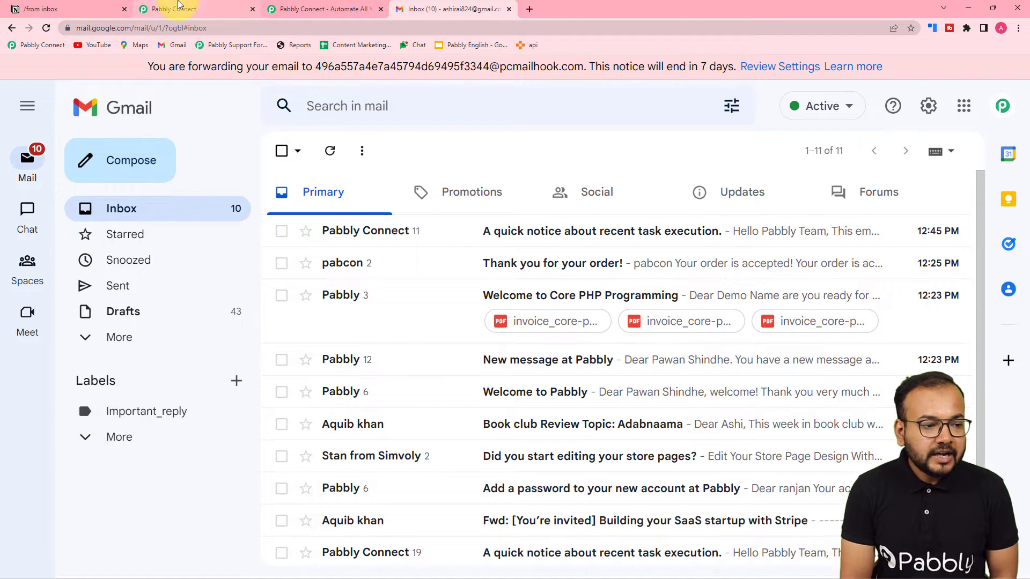
- Switch to Pabbly Connect, recapture the Email Parser response and confirm the recapture
click(178, 6)
scroll(141, 207, up, 3)
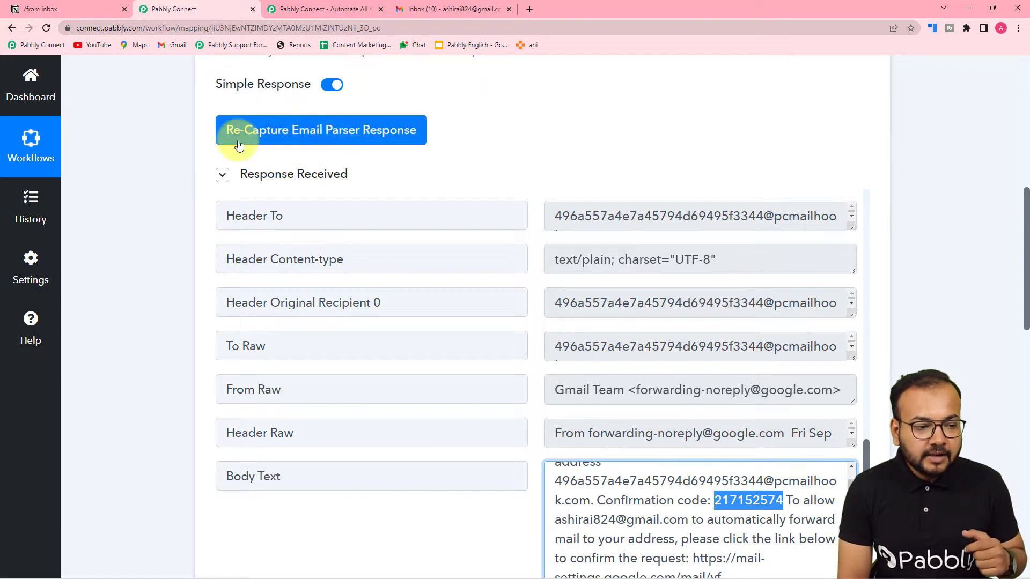
click(269, 138)
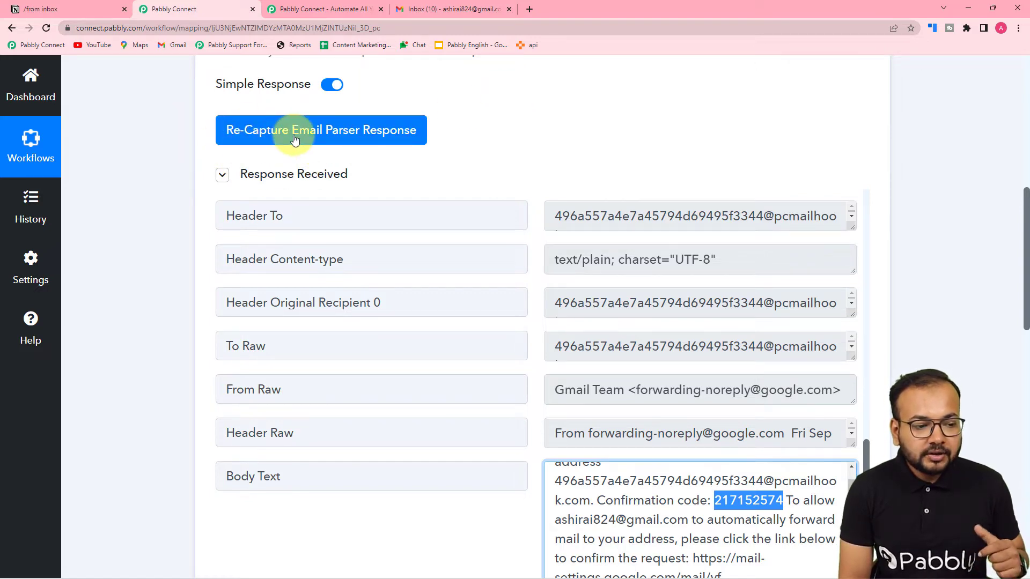
click(294, 140)
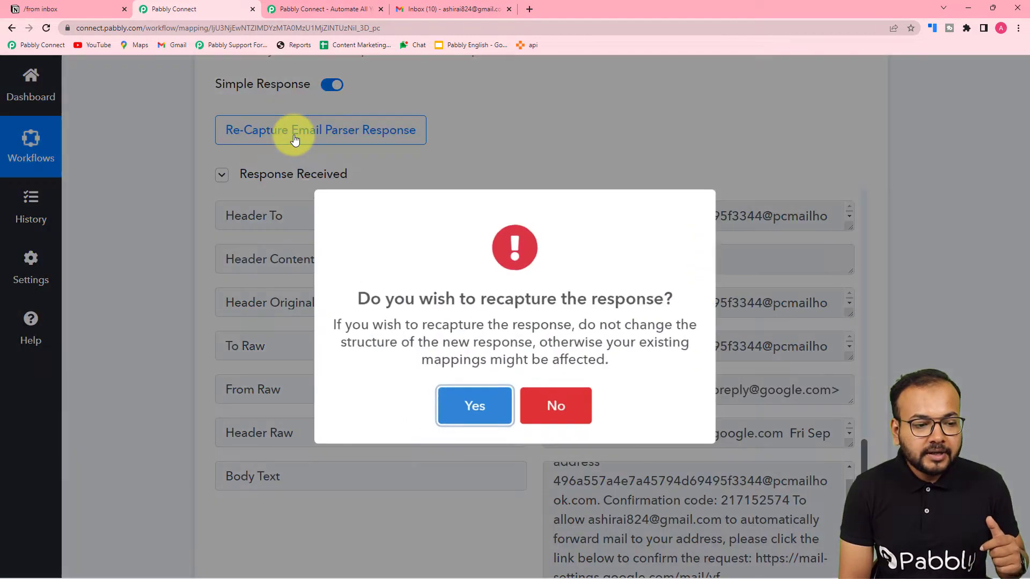
click(454, 399)
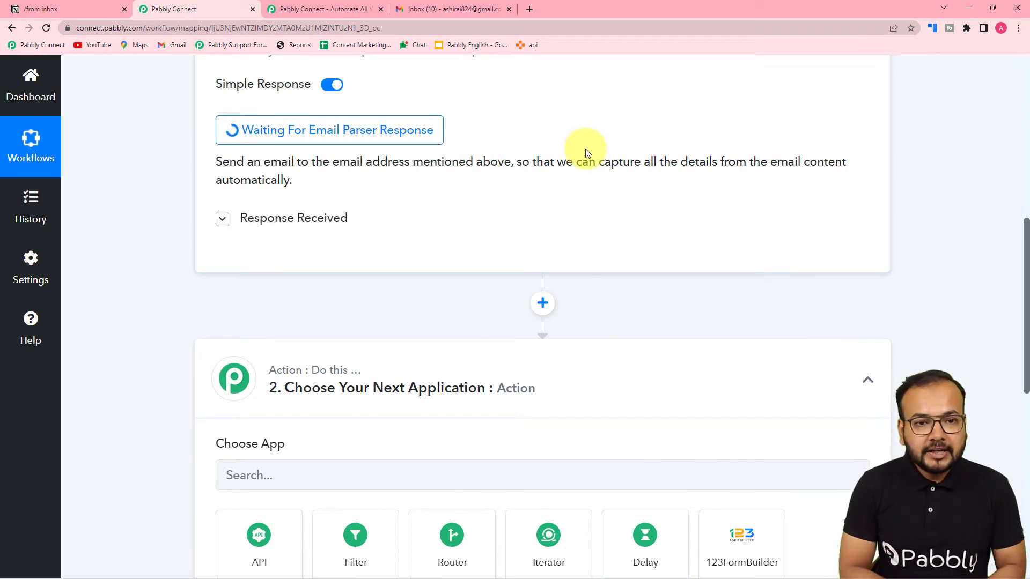
- In a second Gmail account, start a new message addressed to the Gmail account that forwards its mail
click(471, 6)
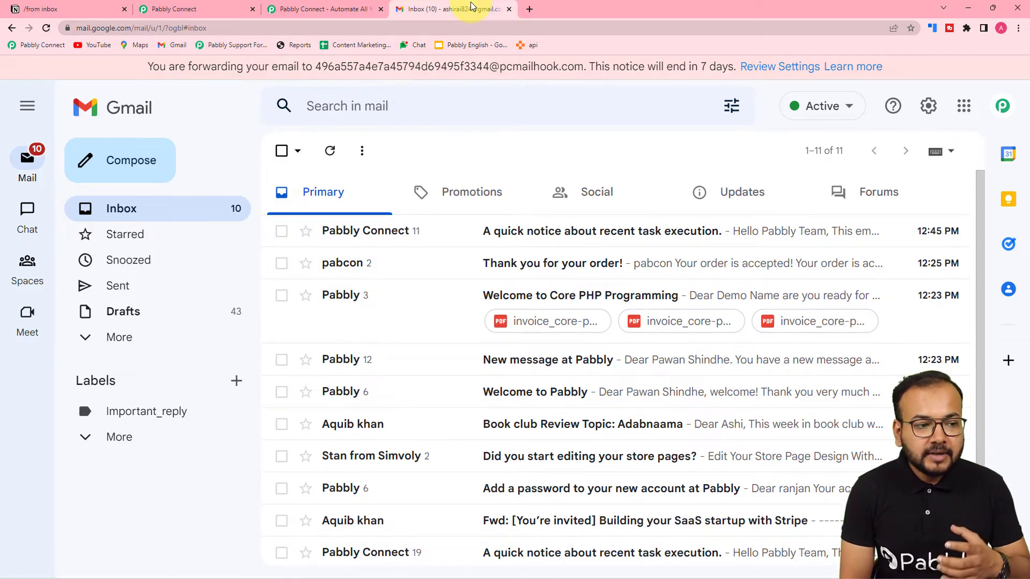
click(184, 8)
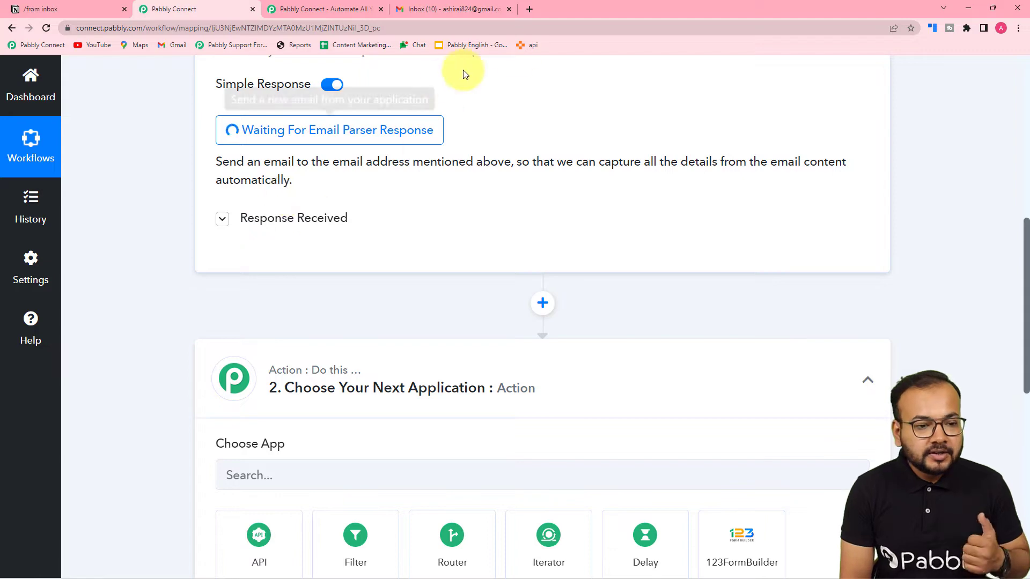
click(526, 14)
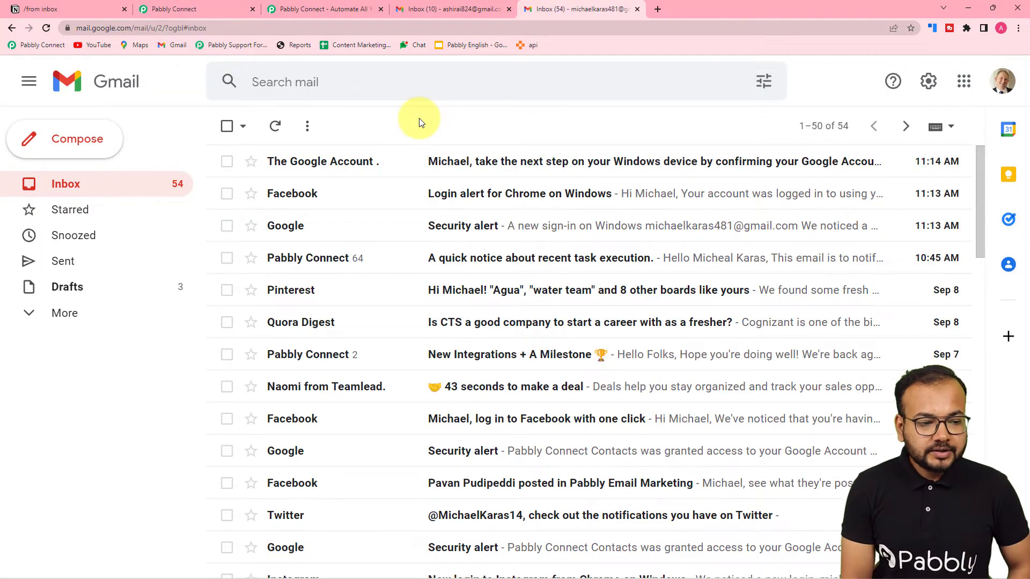
click(68, 142)
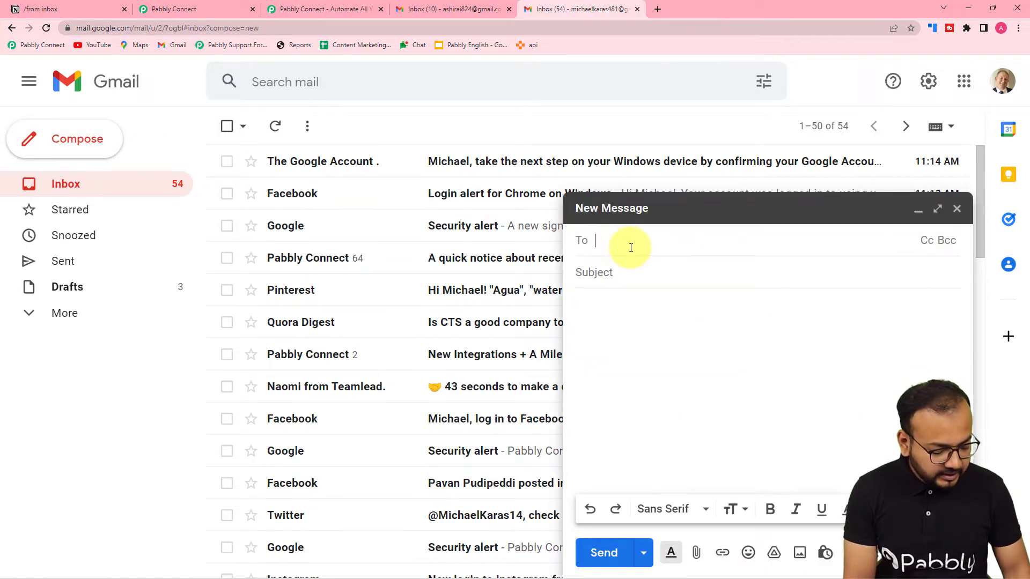
text(ashi)
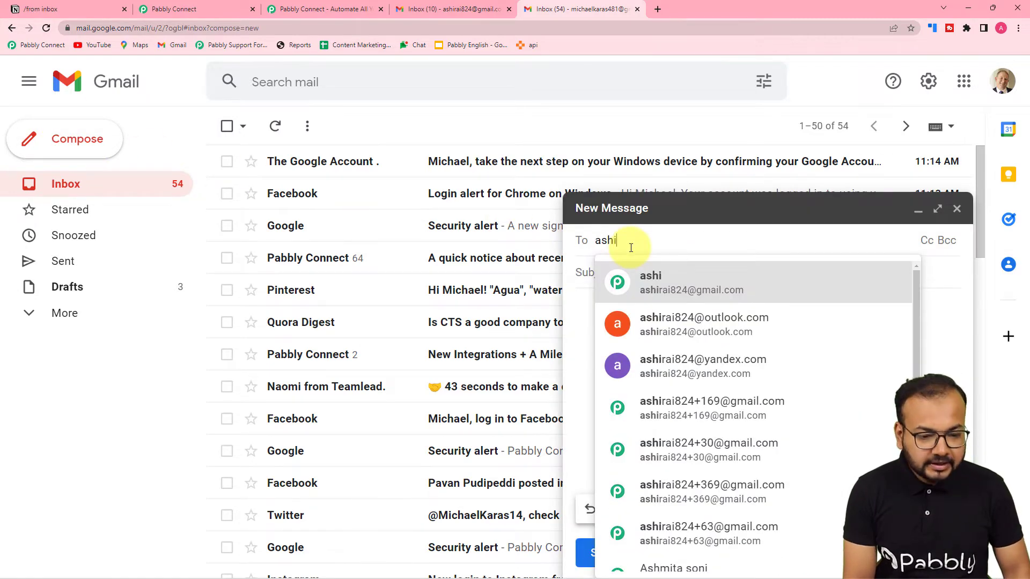
click(696, 296)
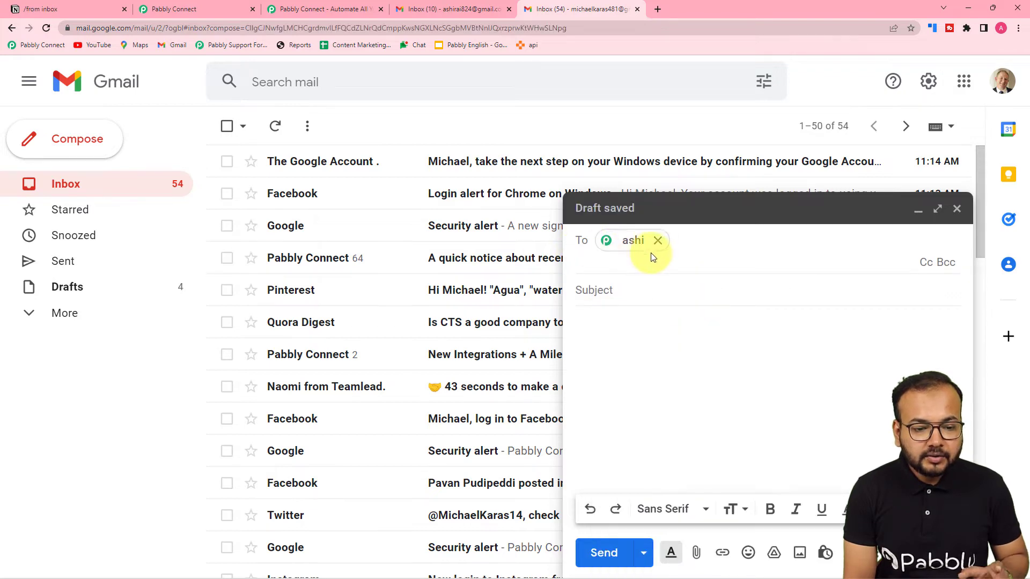
- Give the message the subject "Book Club Reviews Topic: Leaders of the end", write the book discussion invitation as its body and send it
click(469, 10)
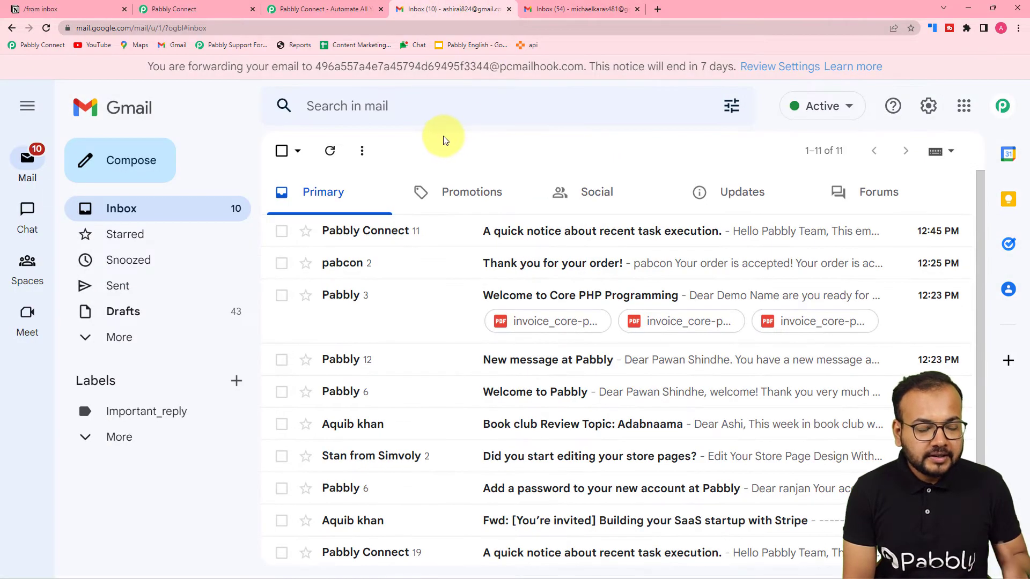
click(569, 10)
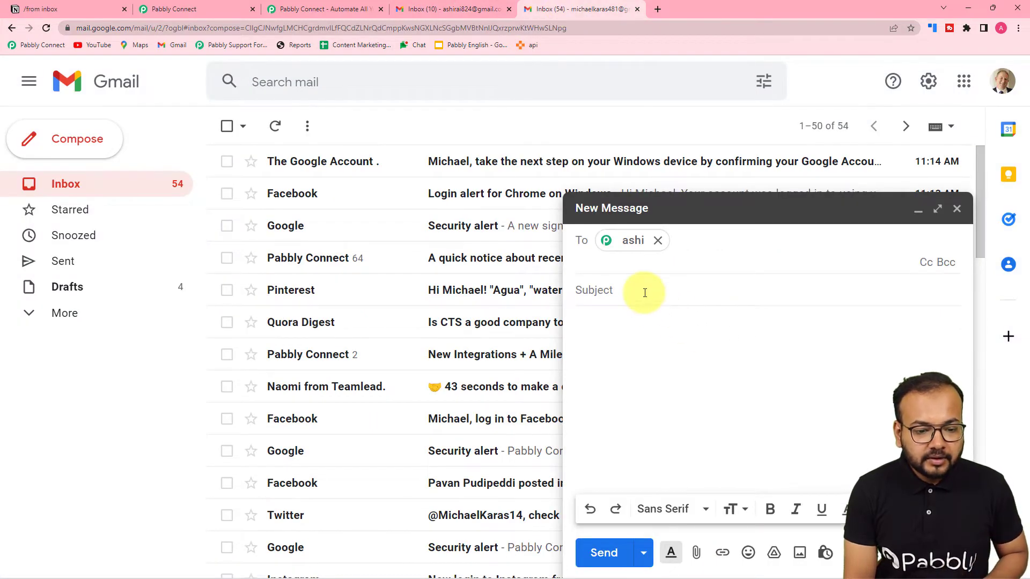
click(645, 293)
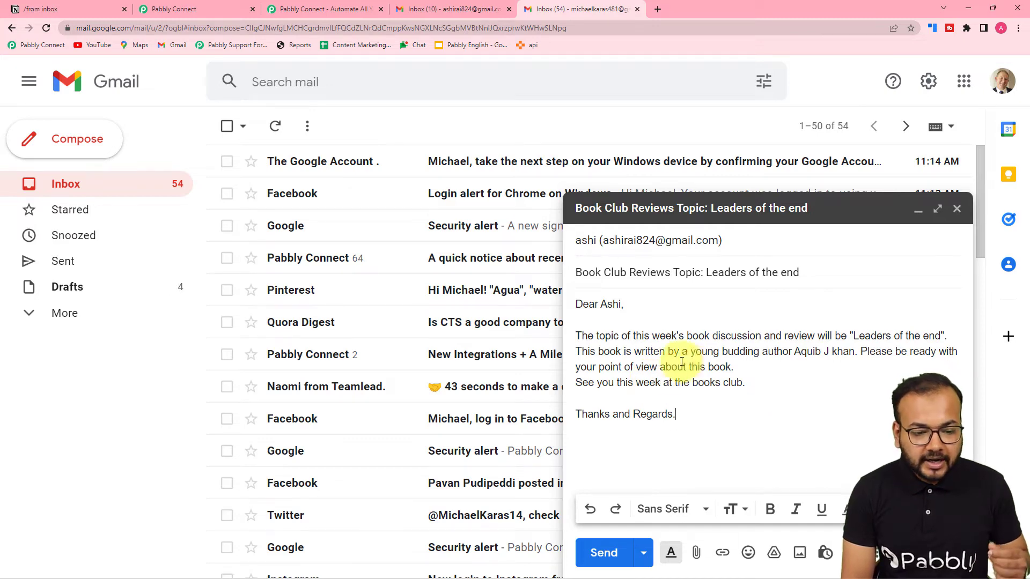
click(449, 4)
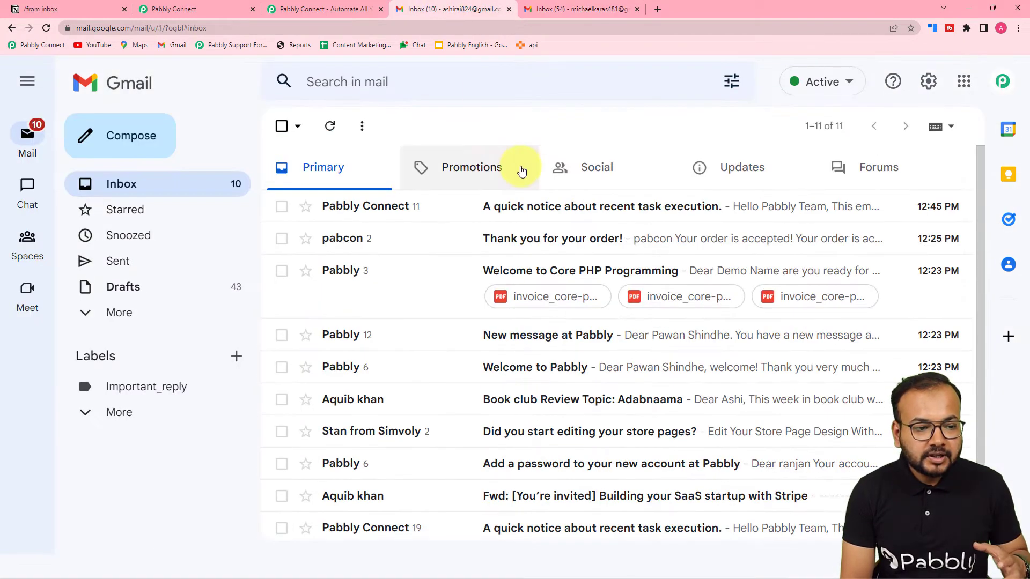
click(578, 10)
click(601, 562)
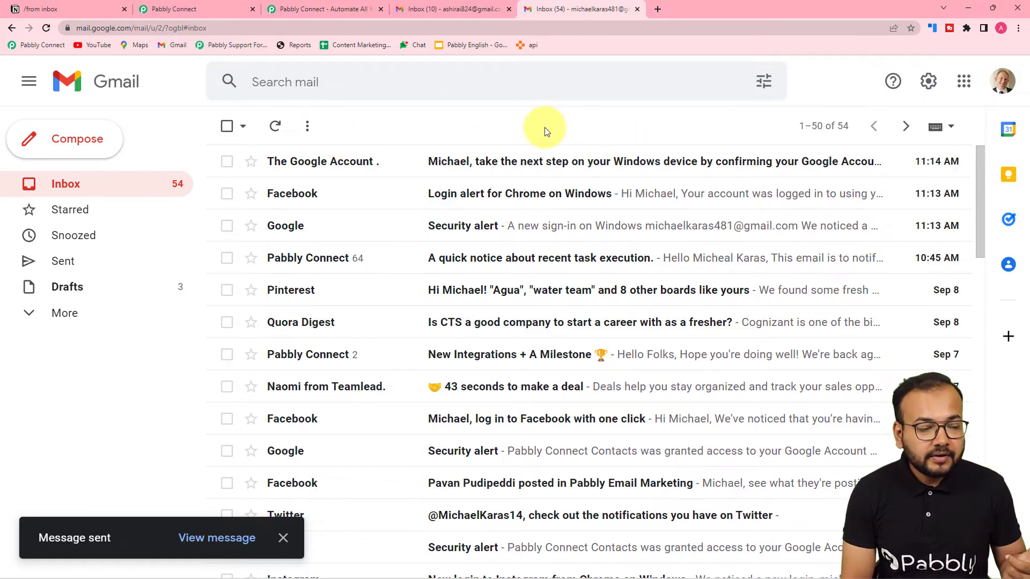
- Switch to Pabbly Connect, examine the sender, subject and header fields of the captured response and enlarge its Body Text field
click(181, 9)
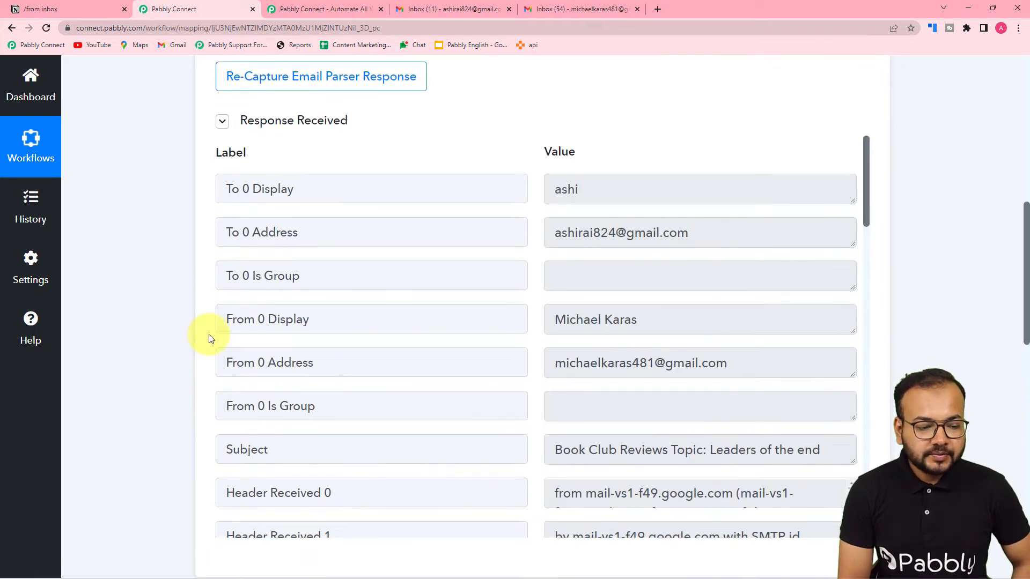
scroll(208, 339, down, 1)
scroll(208, 338, down, 1)
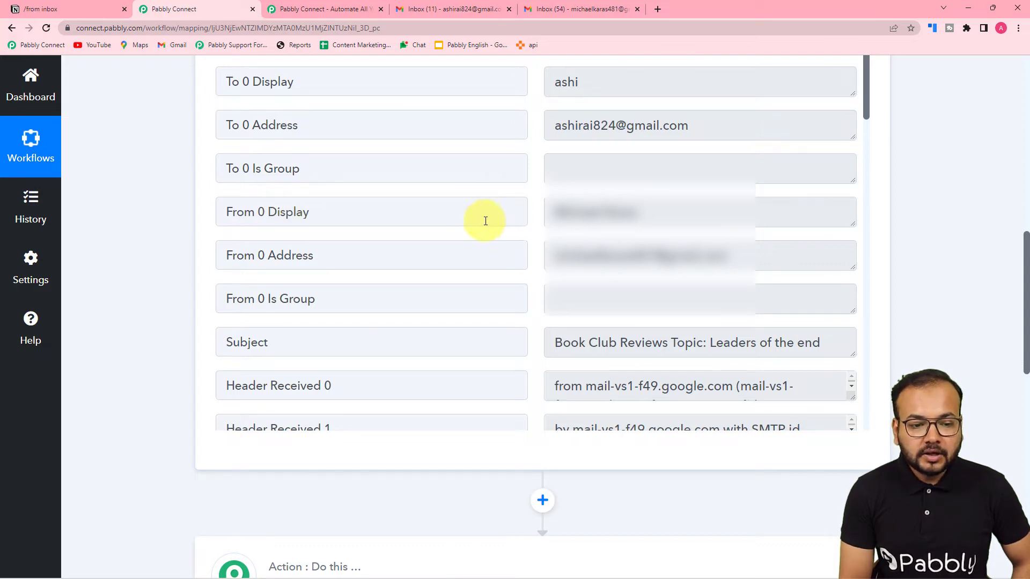
scroll(388, 253, down, 2)
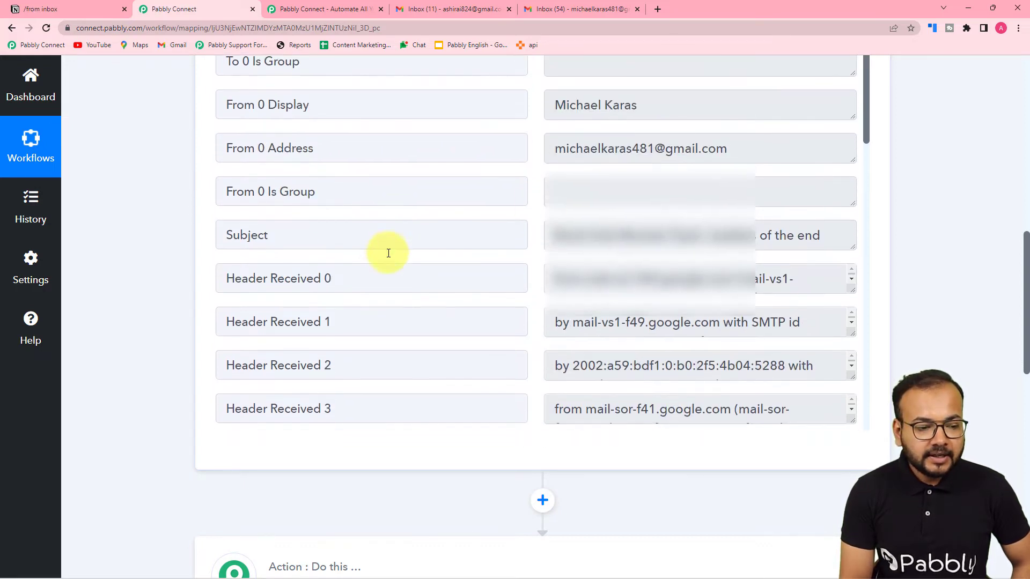
scroll(741, 200, down, 1)
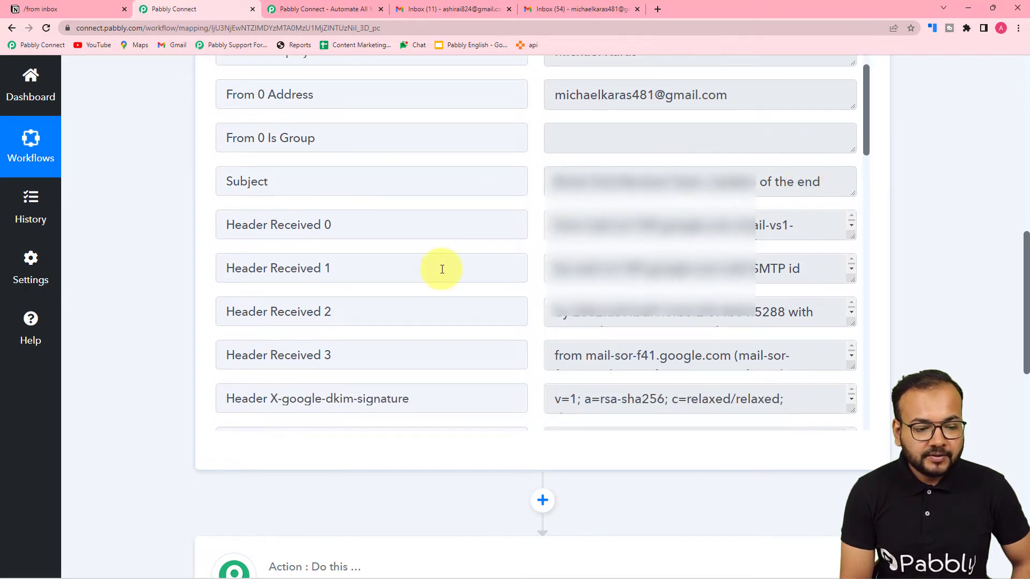
scroll(442, 269, down, 8)
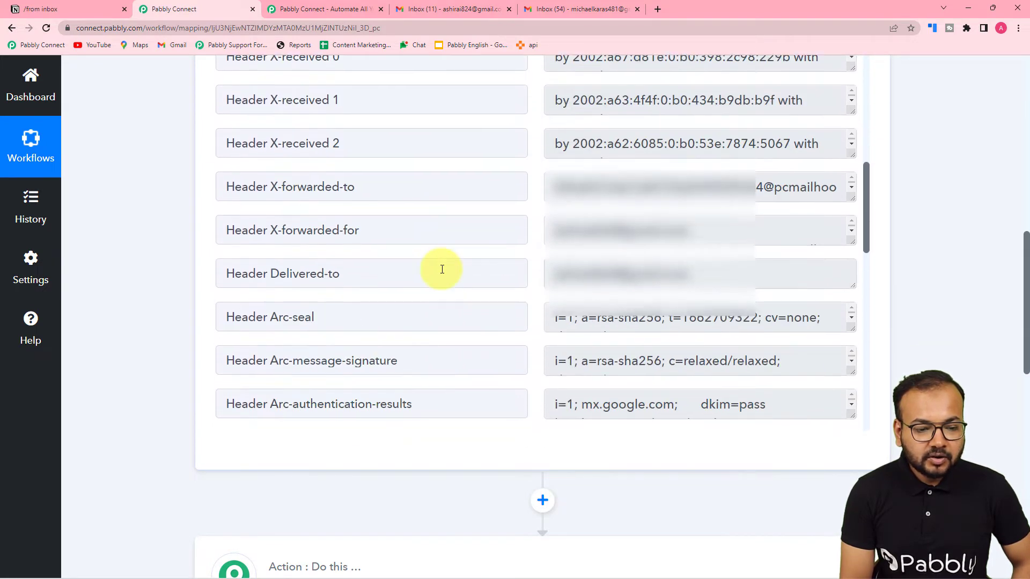
scroll(442, 269, down, 8)
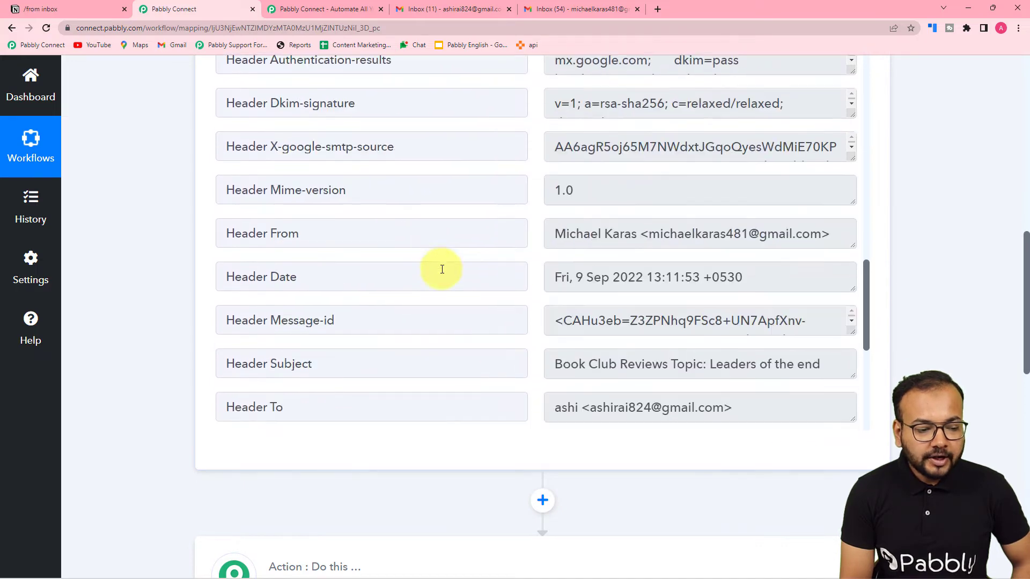
scroll(441, 269, down, 6)
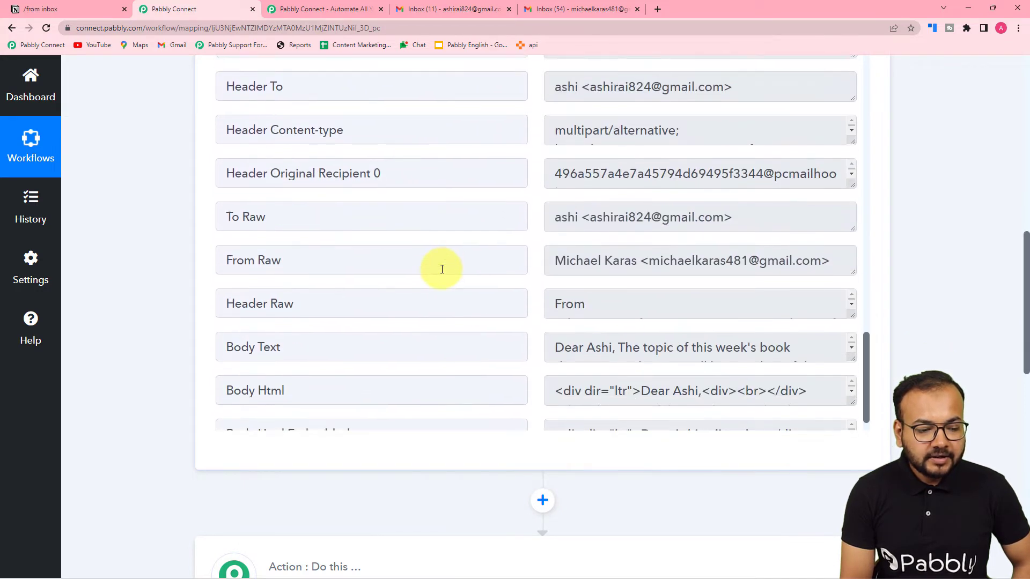
scroll(442, 269, down, 1)
drag(851, 327, 830, 432)
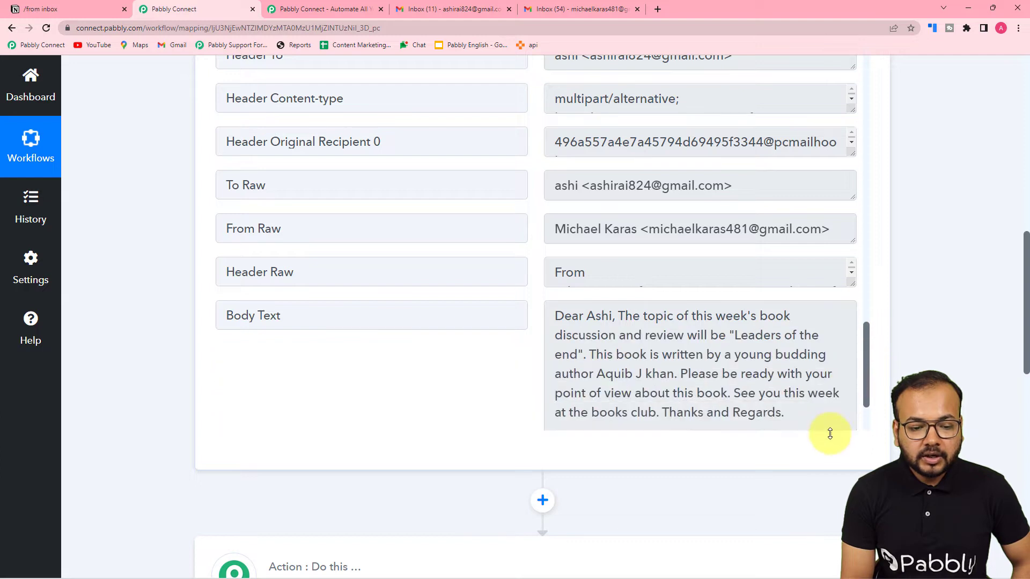
scroll(460, 305, down, 2)
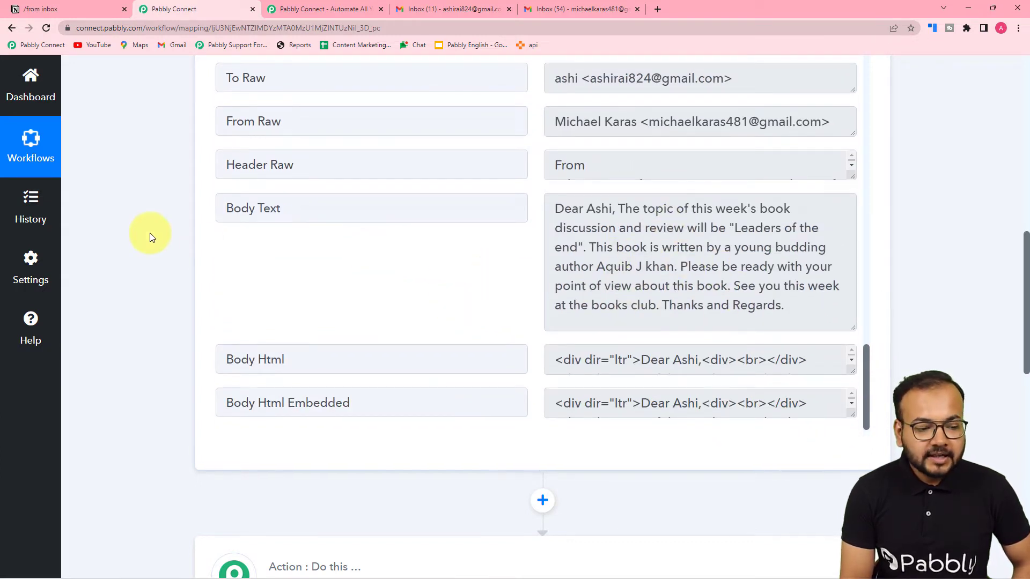
- Choose Filter as the app for the workflow's second step, the action after the Email Parser trigger
scroll(149, 232, down, 1)
scroll(150, 233, down, 1)
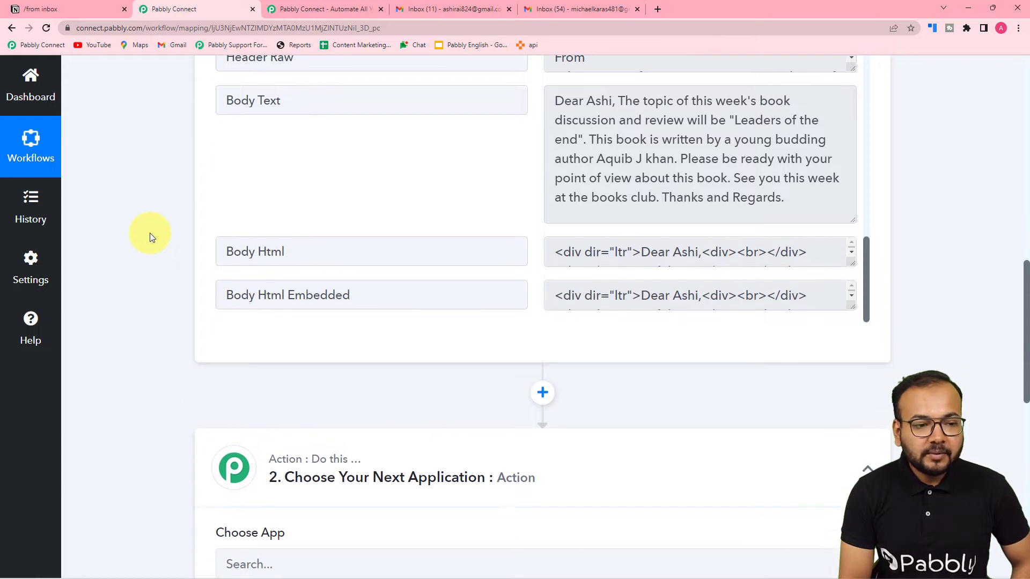
scroll(150, 232, down, 3)
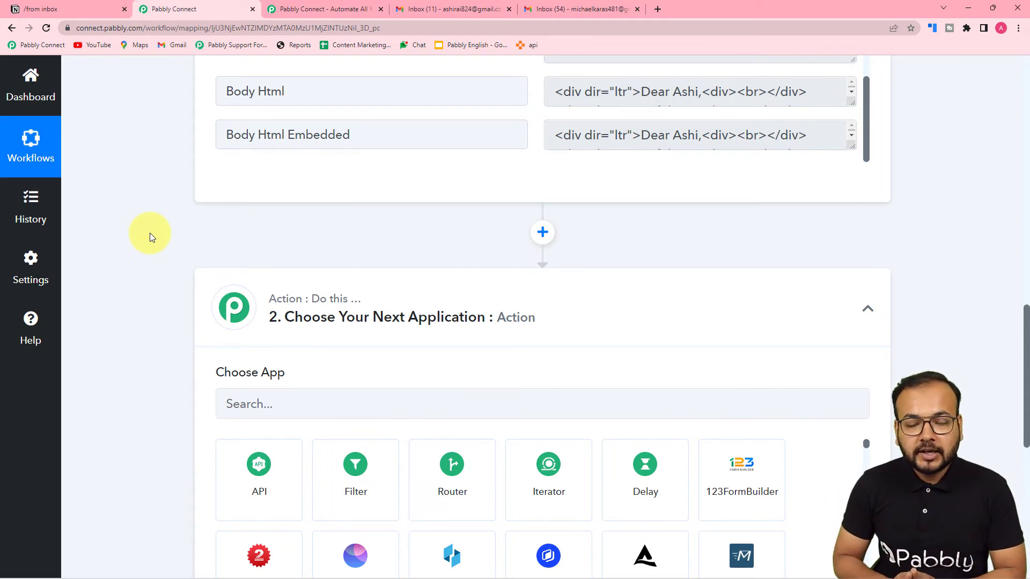
scroll(150, 233, down, 3)
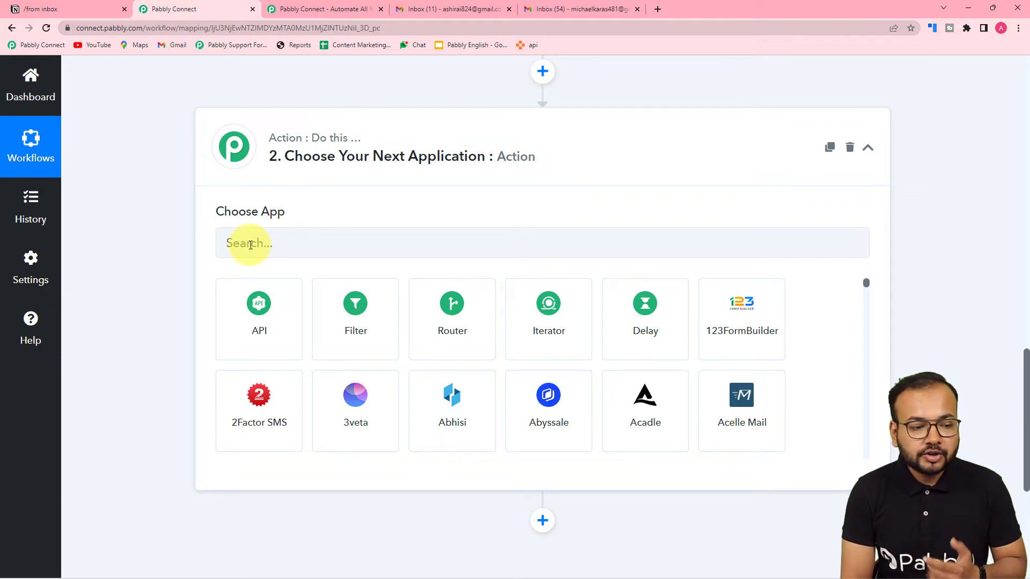
scroll(250, 244, down, 1)
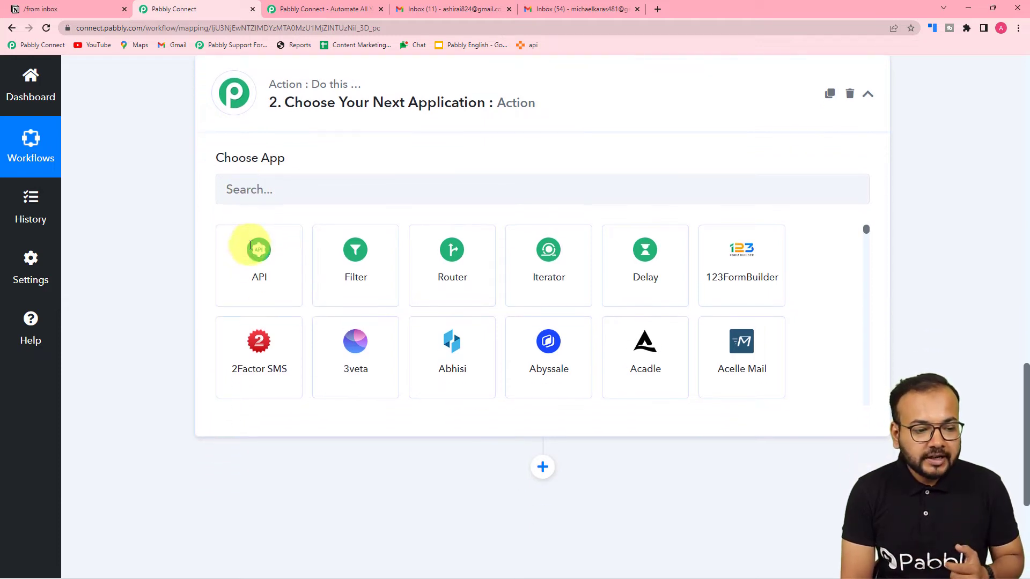
click(353, 286)
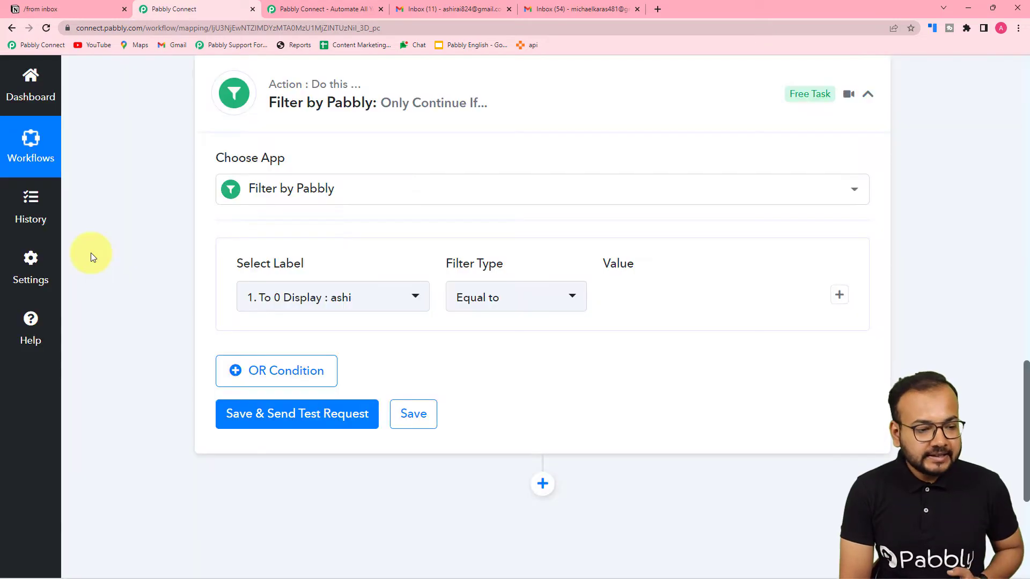
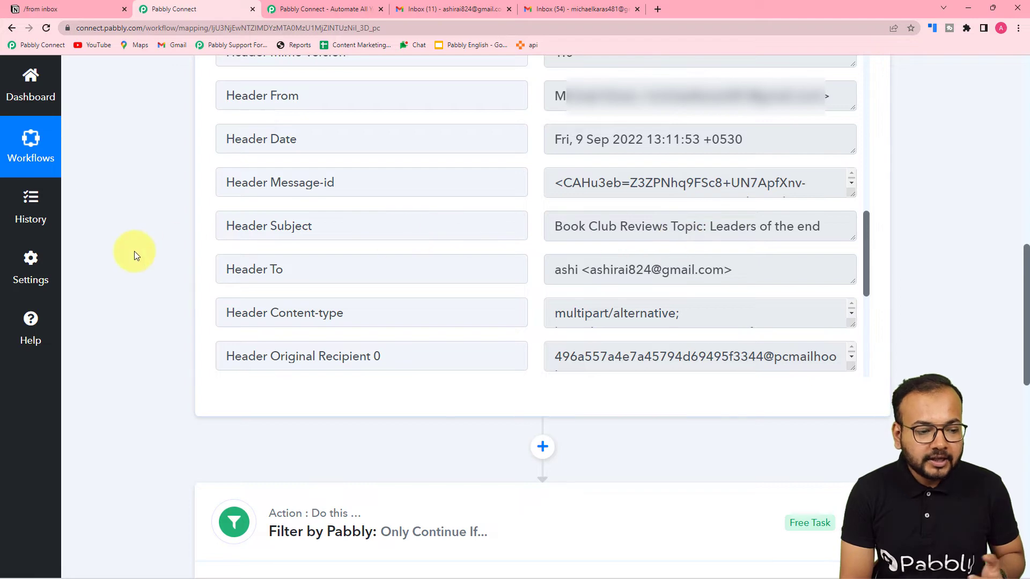
- Set the filter condition's label to Subject from the Email Parser data
scroll(134, 251, down, 10)
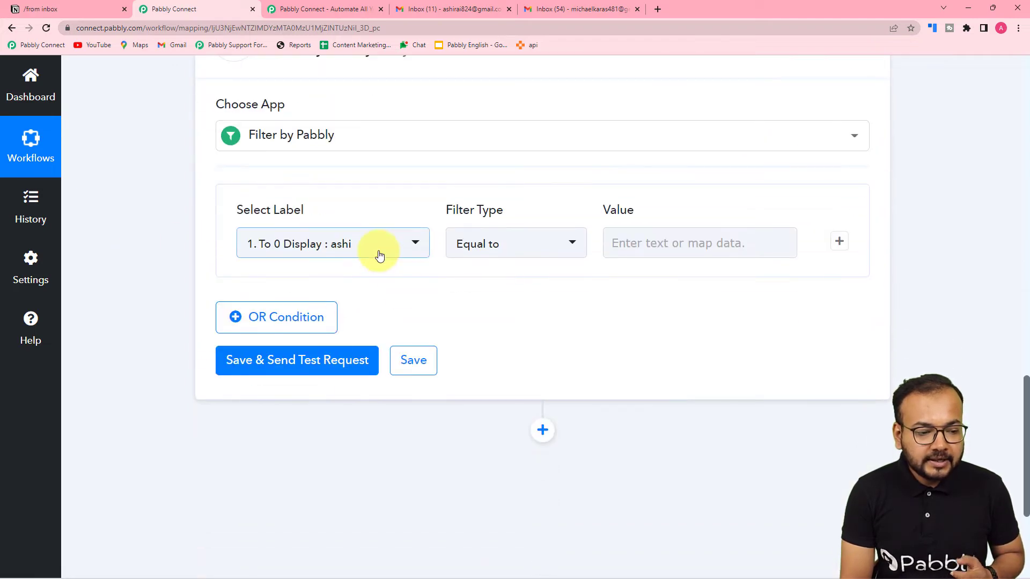
click(379, 256)
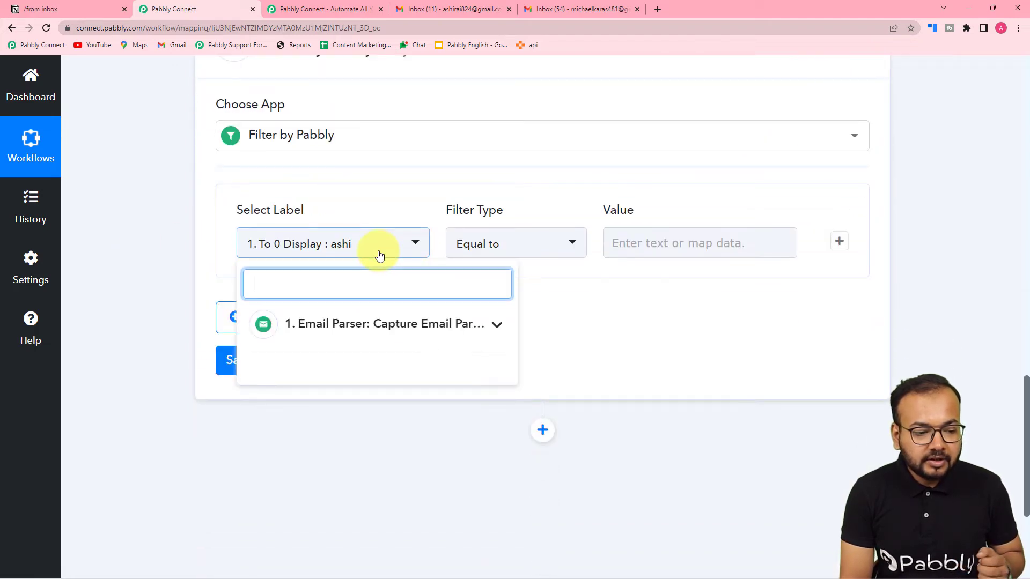
click(376, 339)
scroll(348, 430, down, 4)
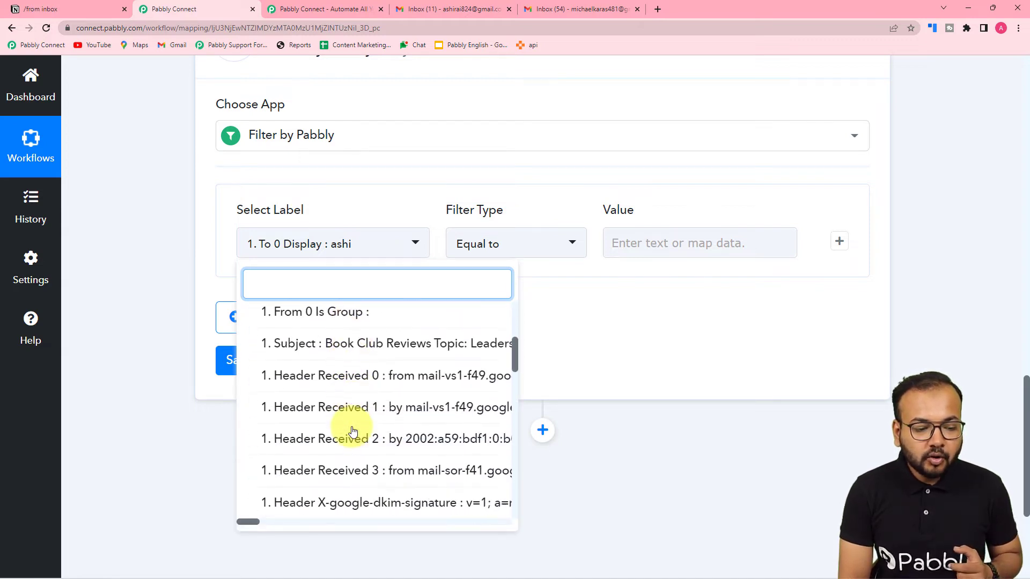
click(333, 354)
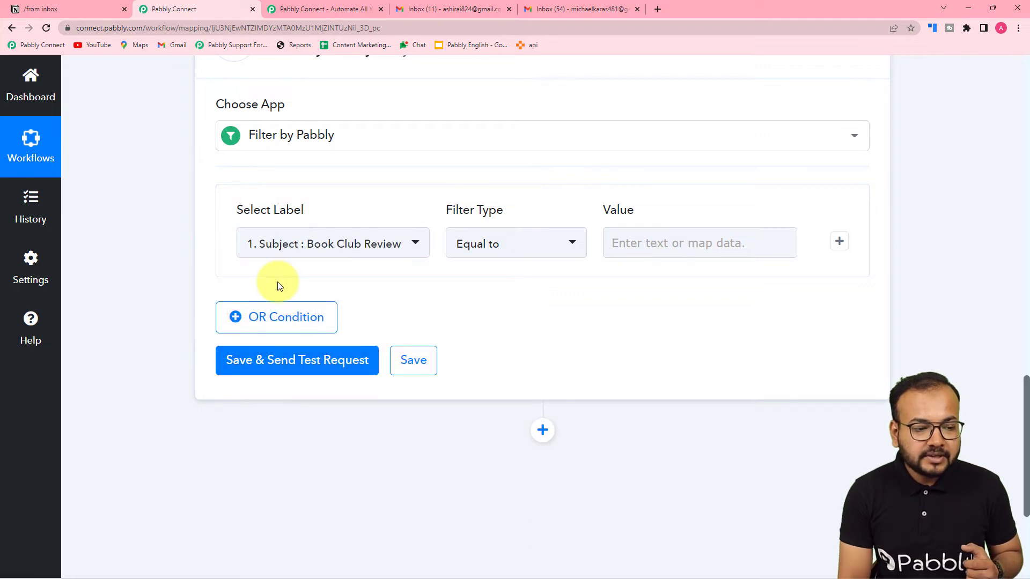
- Examine the captured Email Parser response, in particular its Subject field, and return to the filter condition
scroll(288, 292, up, 2)
scroll(295, 289, up, 8)
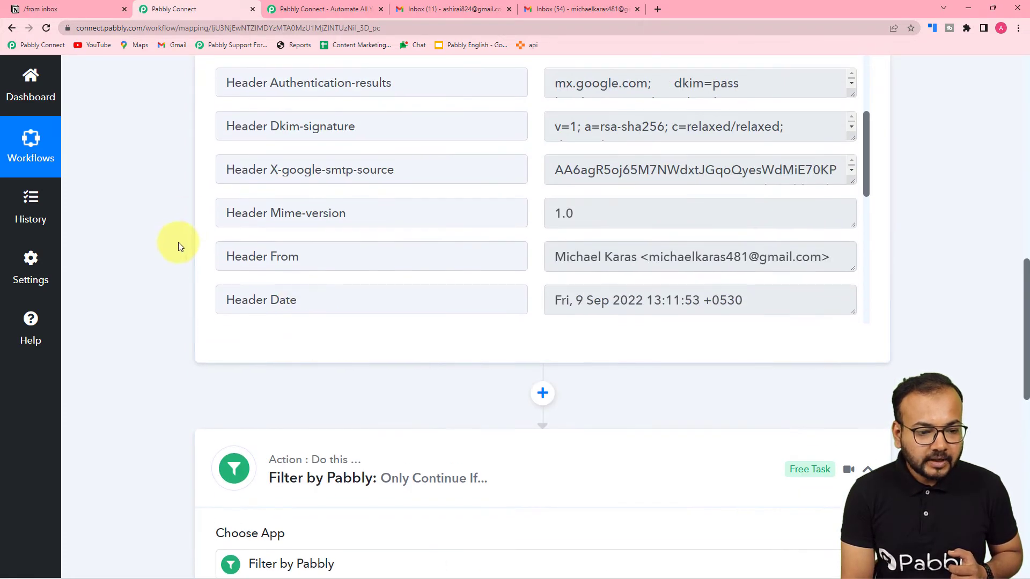
scroll(401, 318, up, 3)
scroll(381, 321, up, 13)
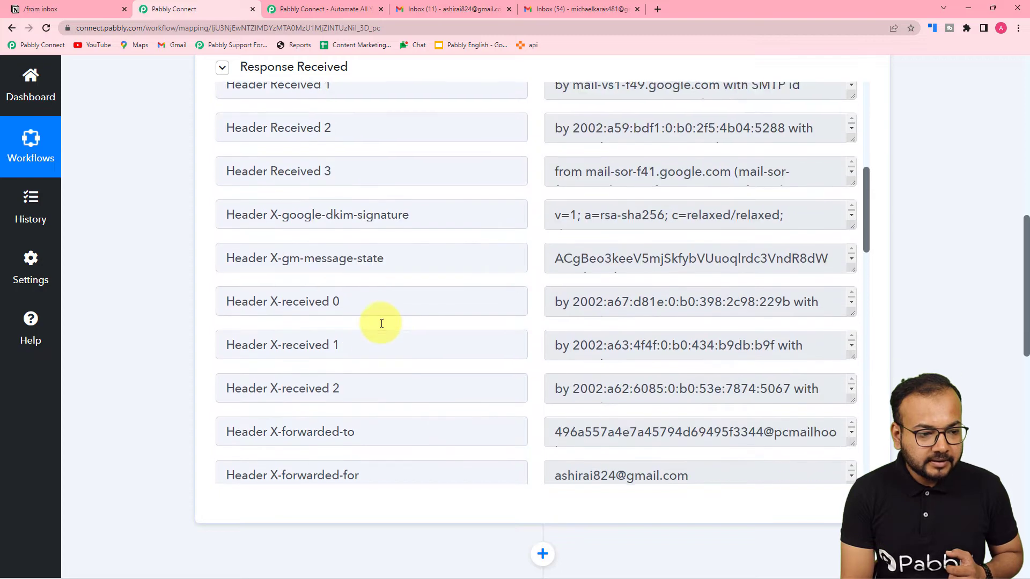
scroll(378, 323, up, 3)
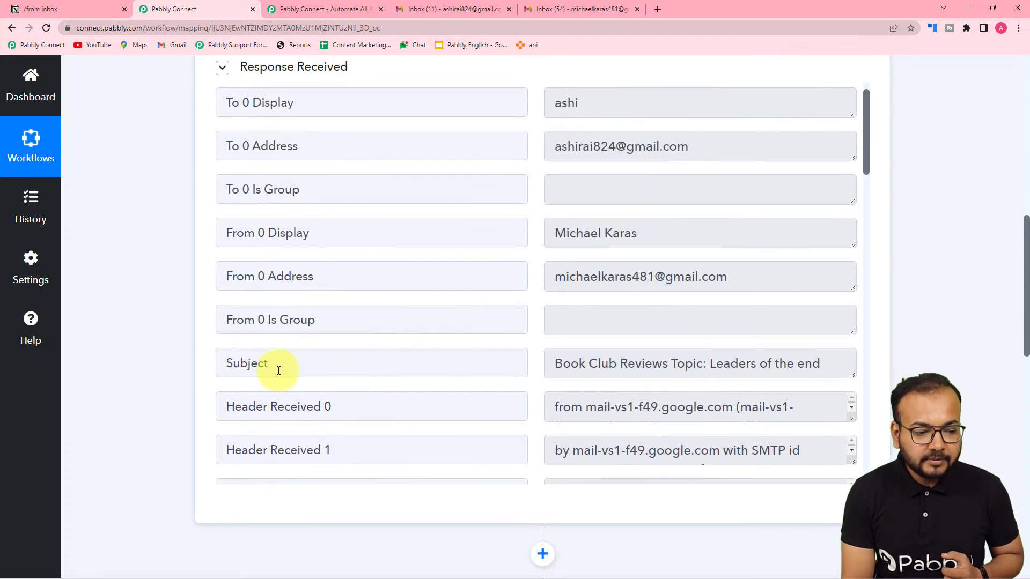
scroll(195, 366, down, 12)
scroll(508, 353, up, 4)
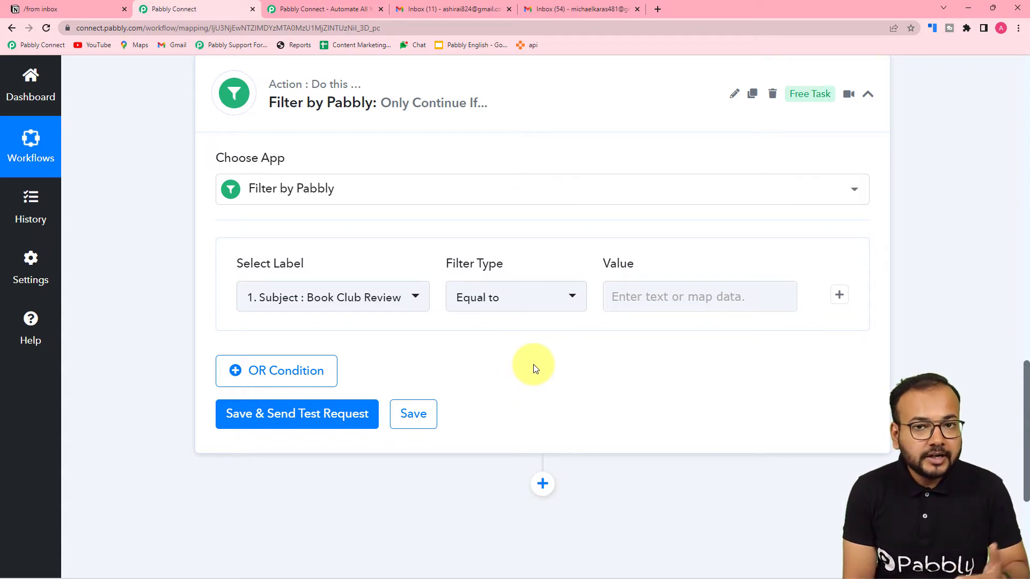
- Set the Subject condition's filter type to Contains and its value to Book Club
click(488, 304)
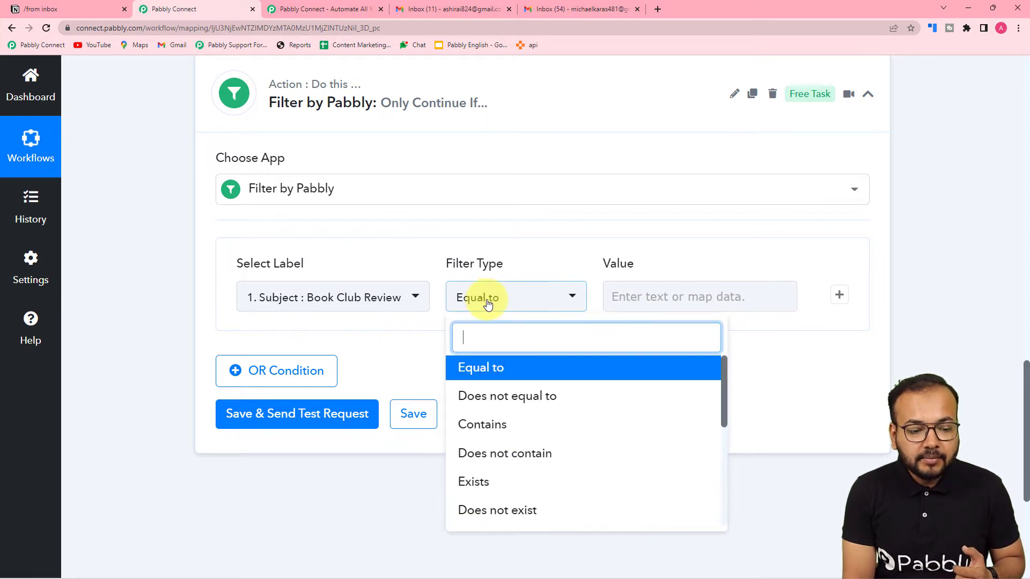
click(503, 426)
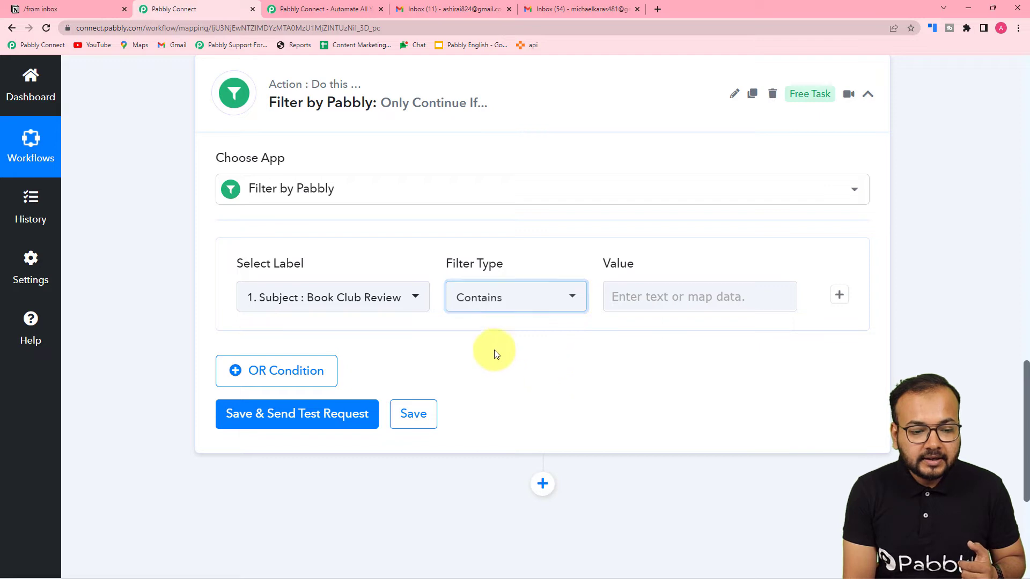
click(664, 304)
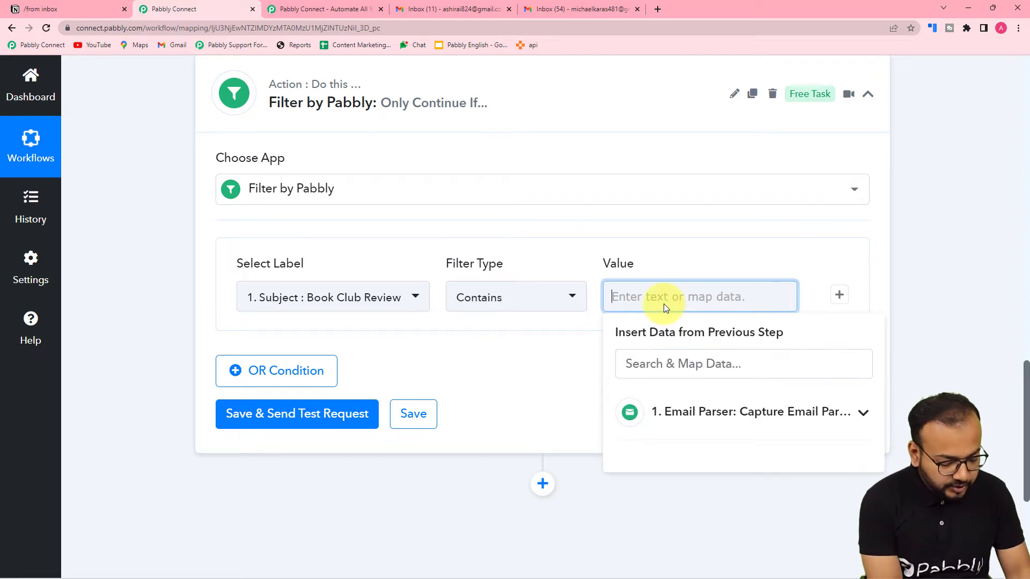
text(Boo)
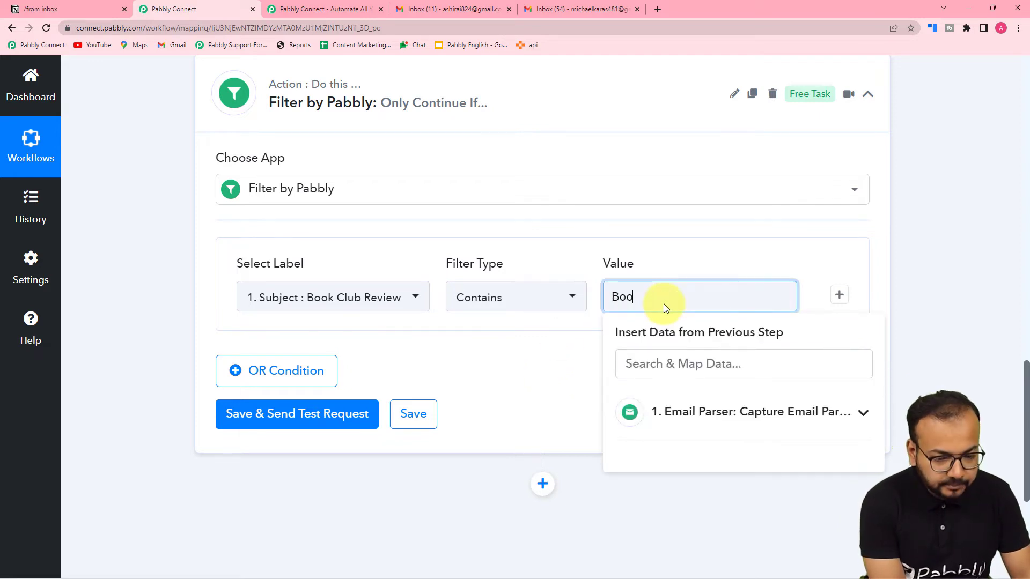
text(k Clu)
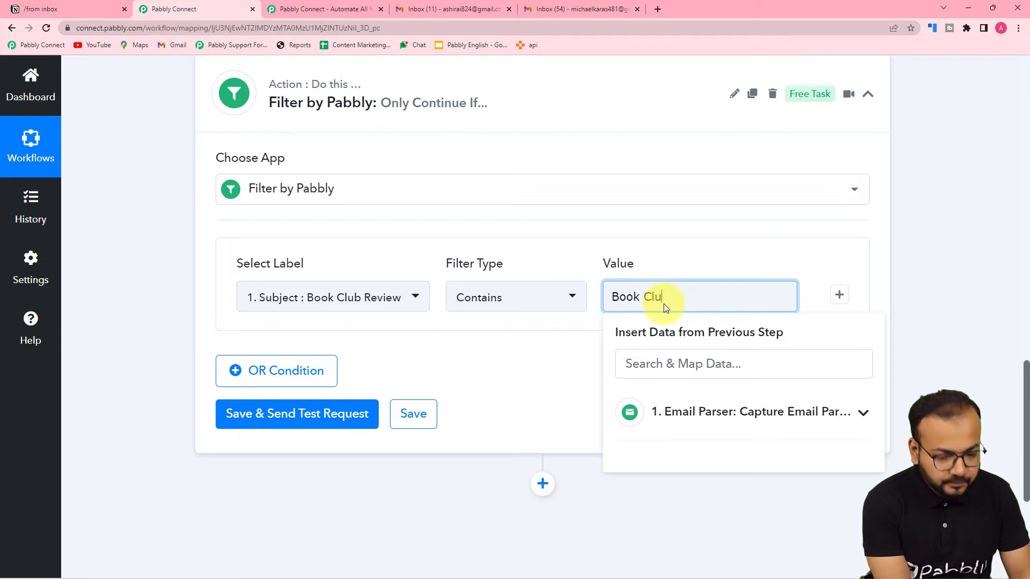
text(b)
click(494, 368)
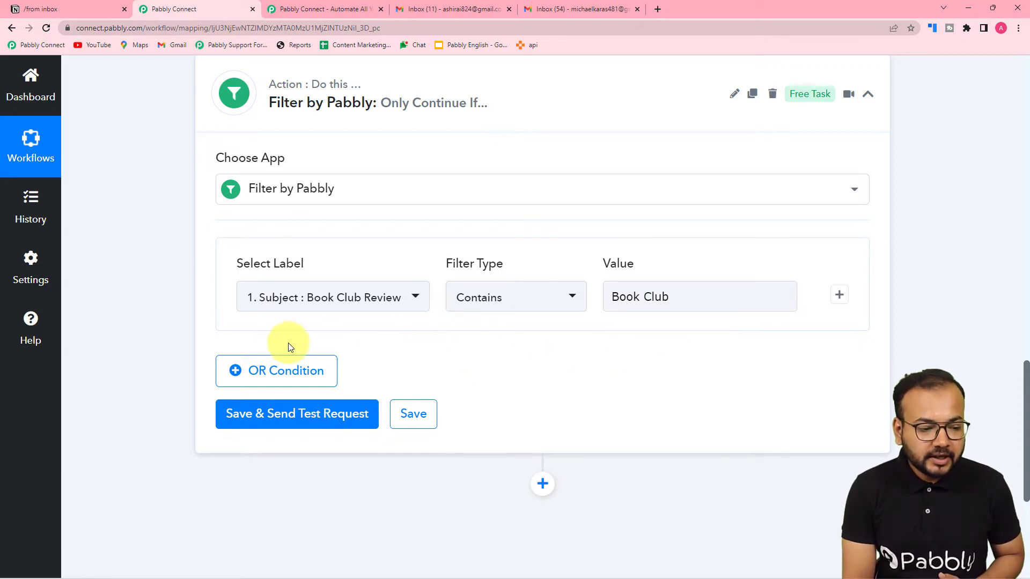
- Save the filter step and send a test request to check its condition
scroll(288, 343, down, 1)
click(266, 367)
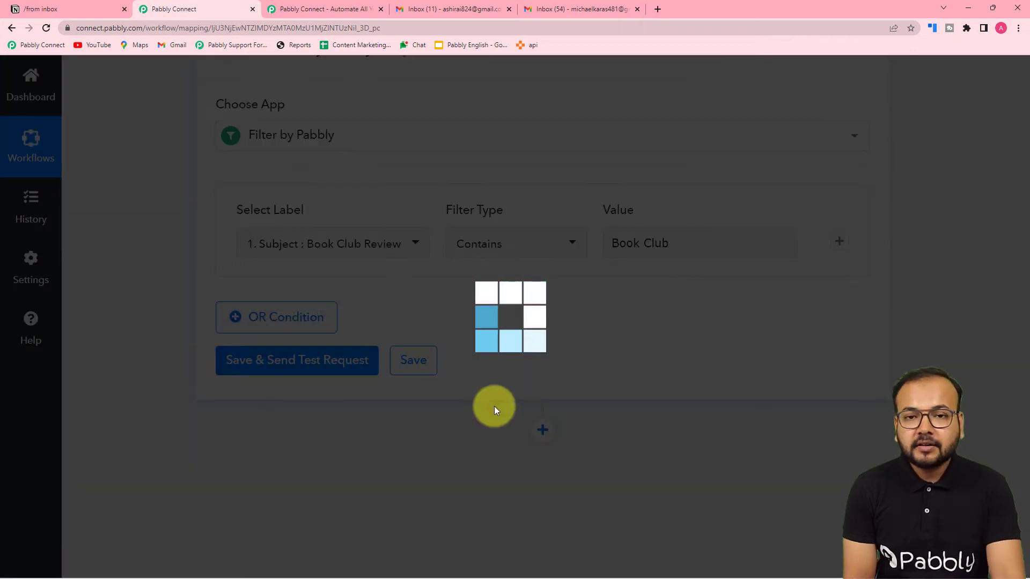
scroll(213, 401, down, 2)
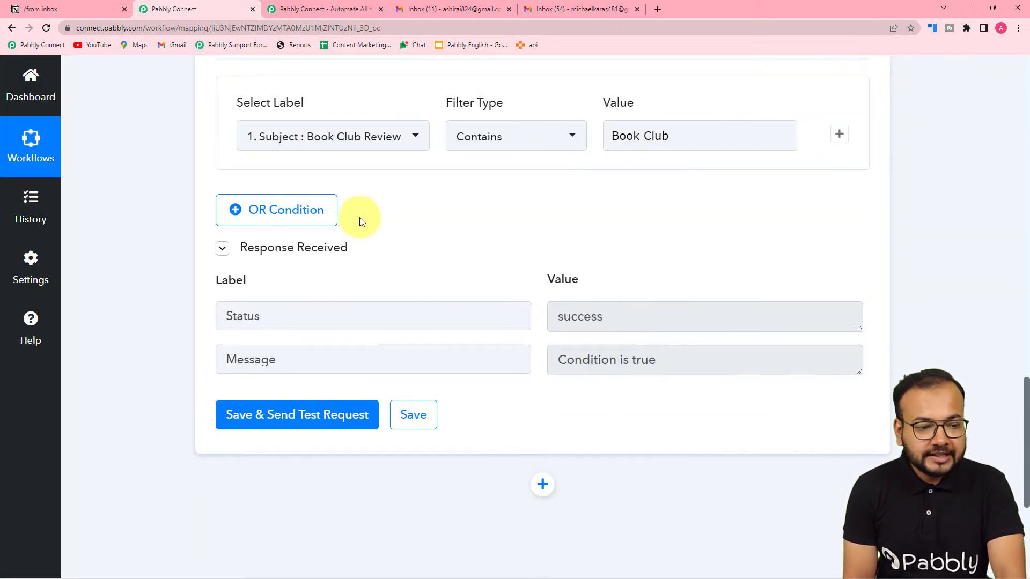
- Add Notion as the action after the filter, with Create Page as its action event
scroll(503, 217, down, 3)
scroll(503, 220, down, 2)
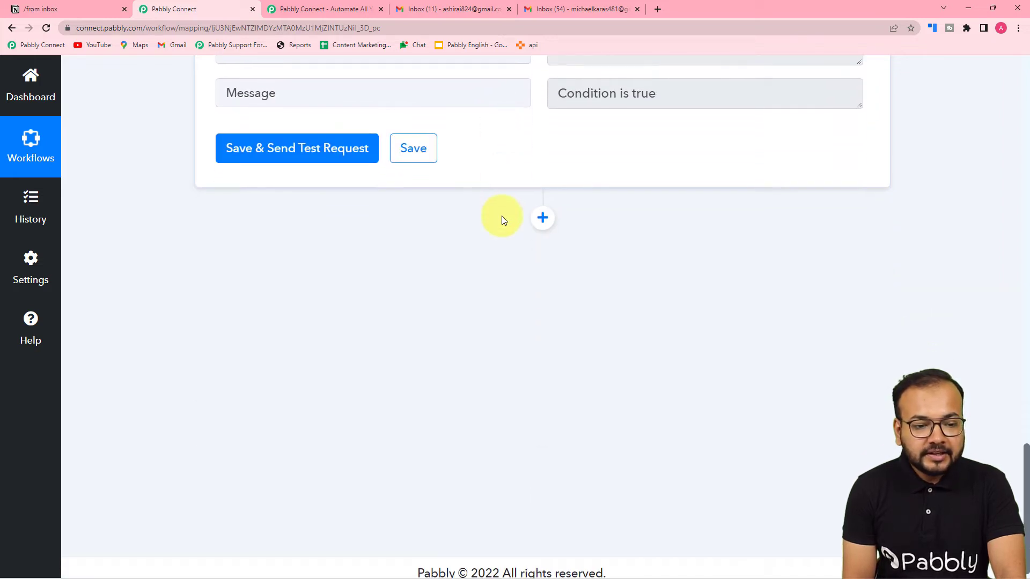
click(542, 216)
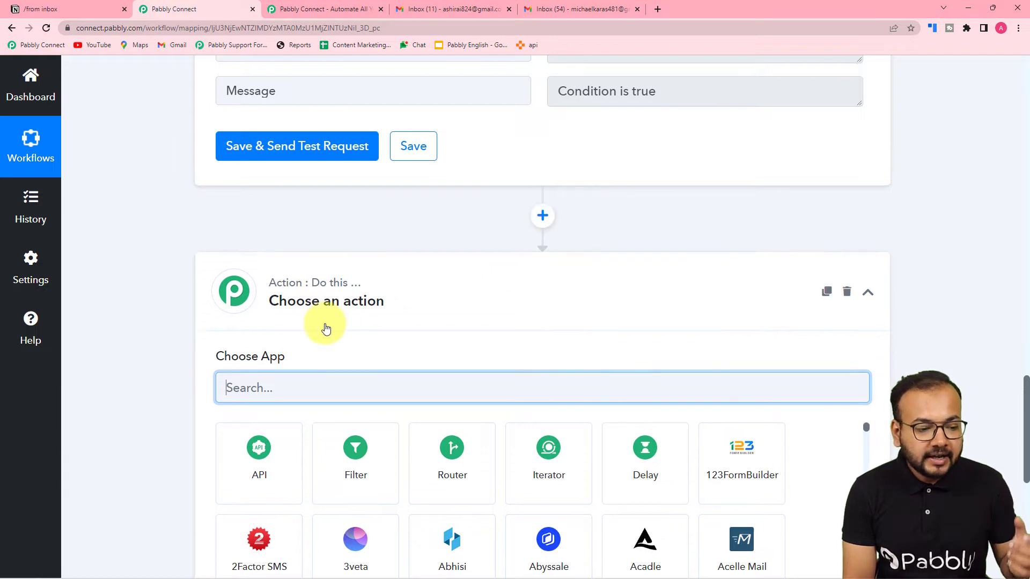
scroll(289, 300, down, 2)
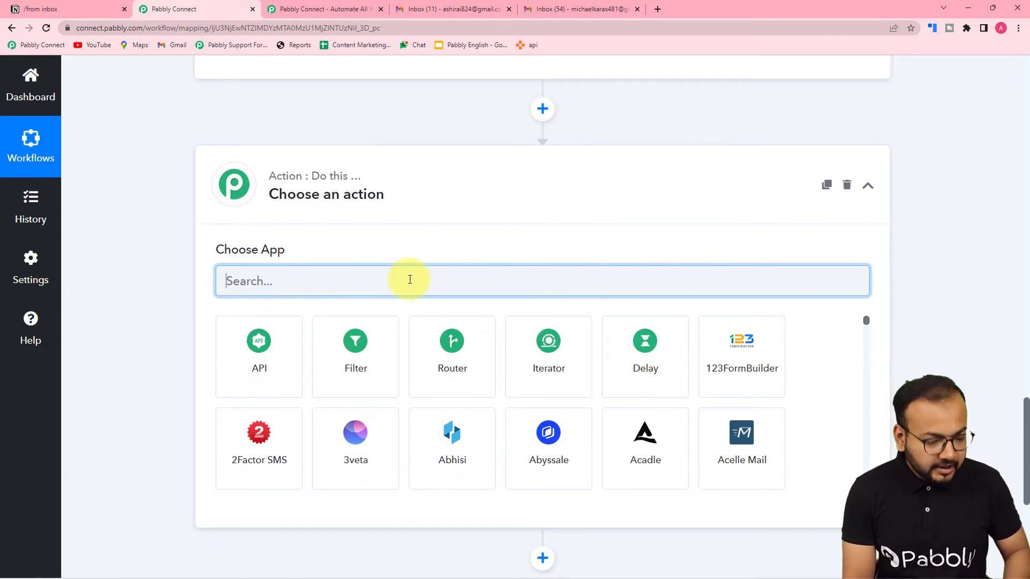
text(notio)
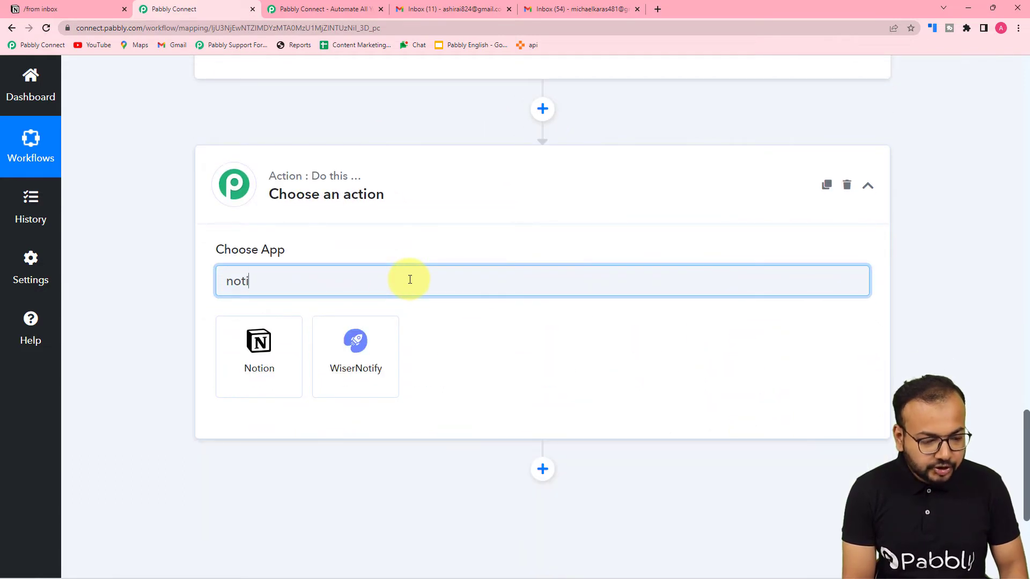
click(246, 374)
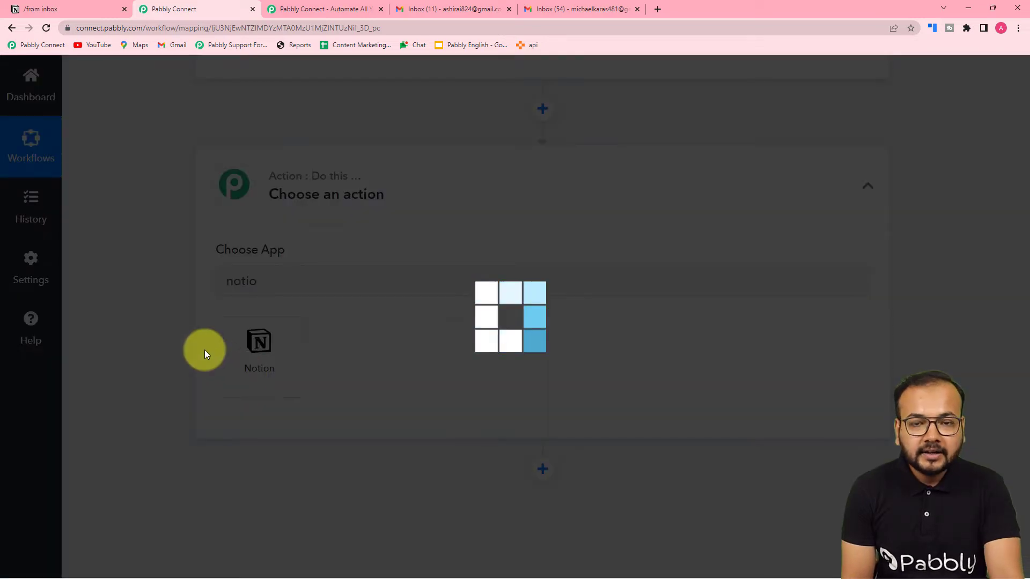
scroll(290, 255, down, 2)
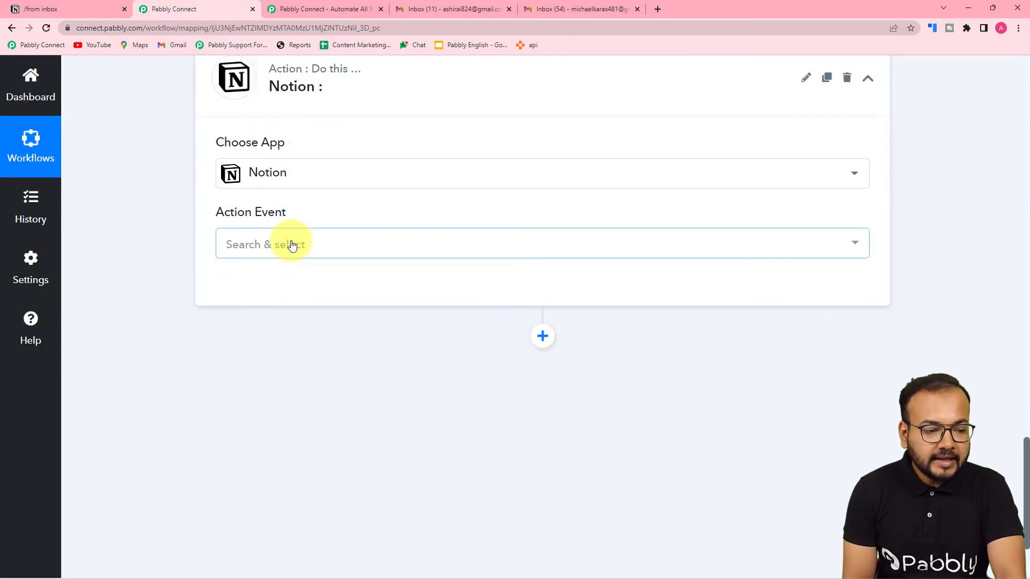
click(292, 245)
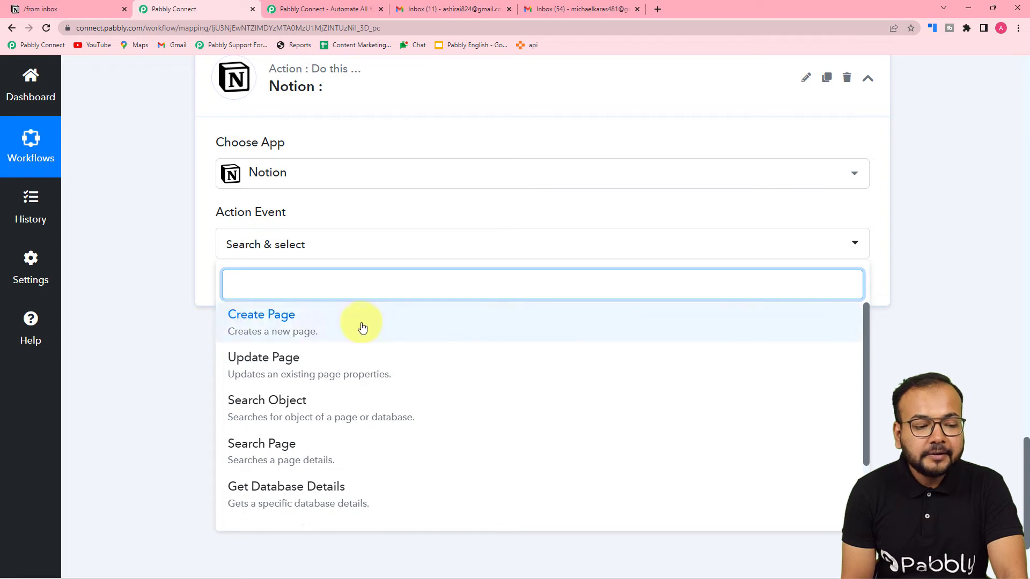
click(286, 329)
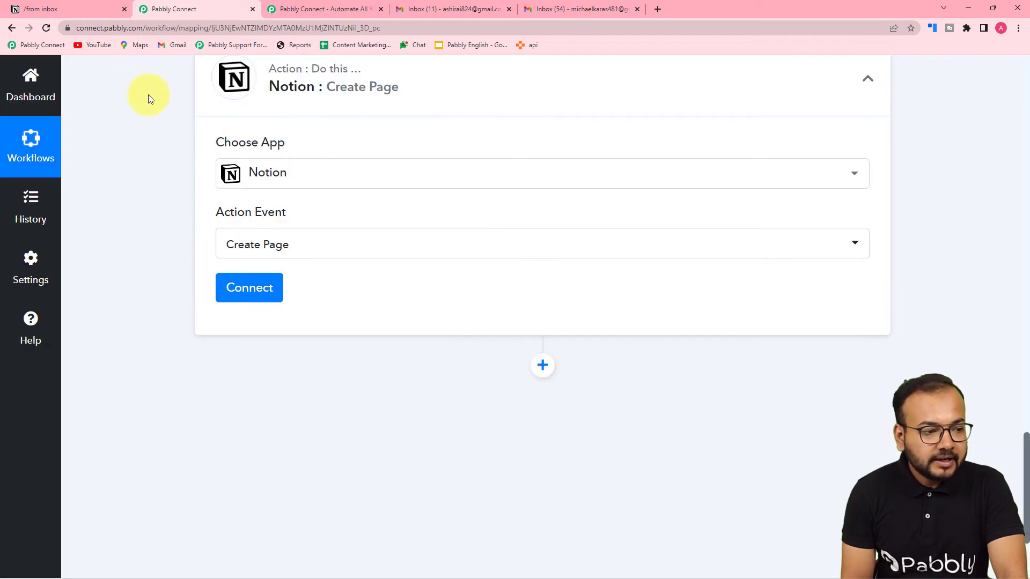
- Look over the Sender Name, sender email and Email Content columns of the /from inbox table in Notion, and return to Pabbly Connect
click(104, 9)
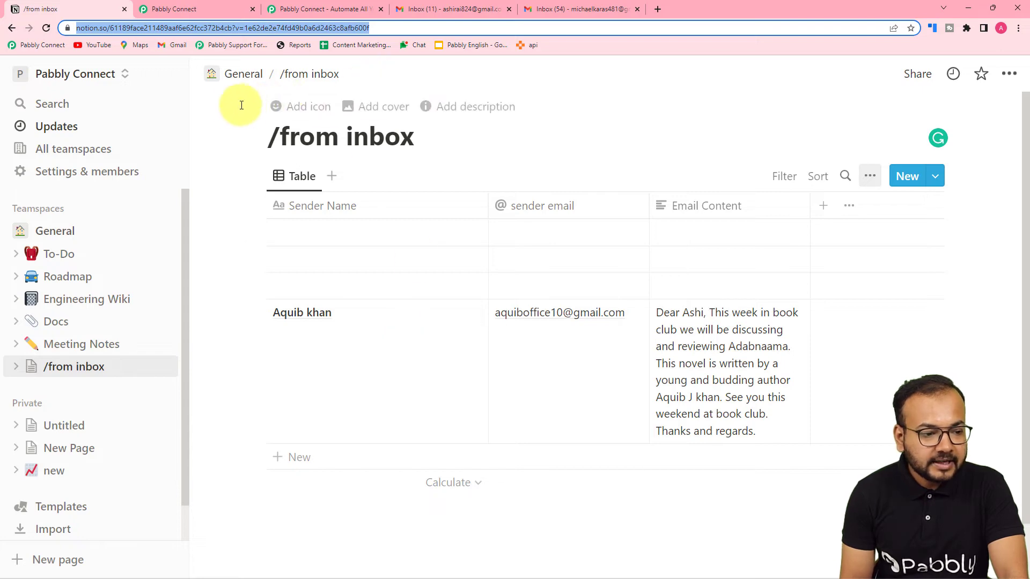
click(226, 107)
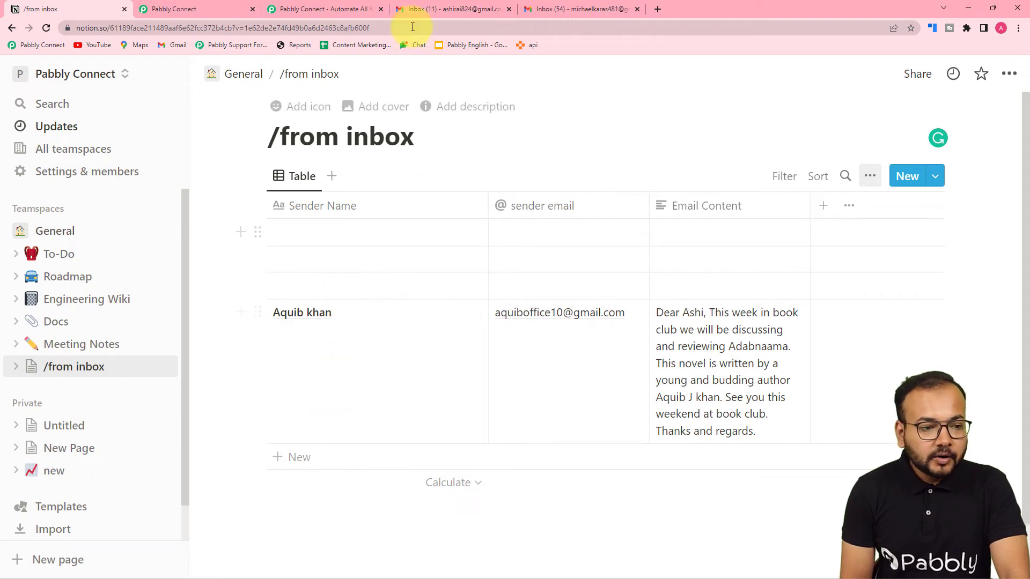
click(198, 10)
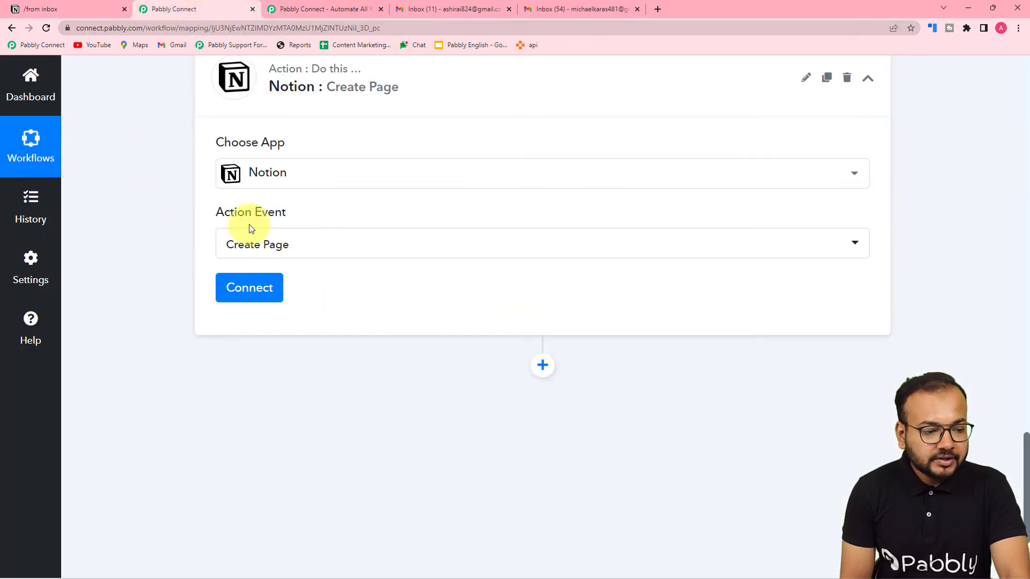
- Start adding a new Notion connection for the Create Page action and review the instructions for obtaining its token
scroll(303, 255, down, 2)
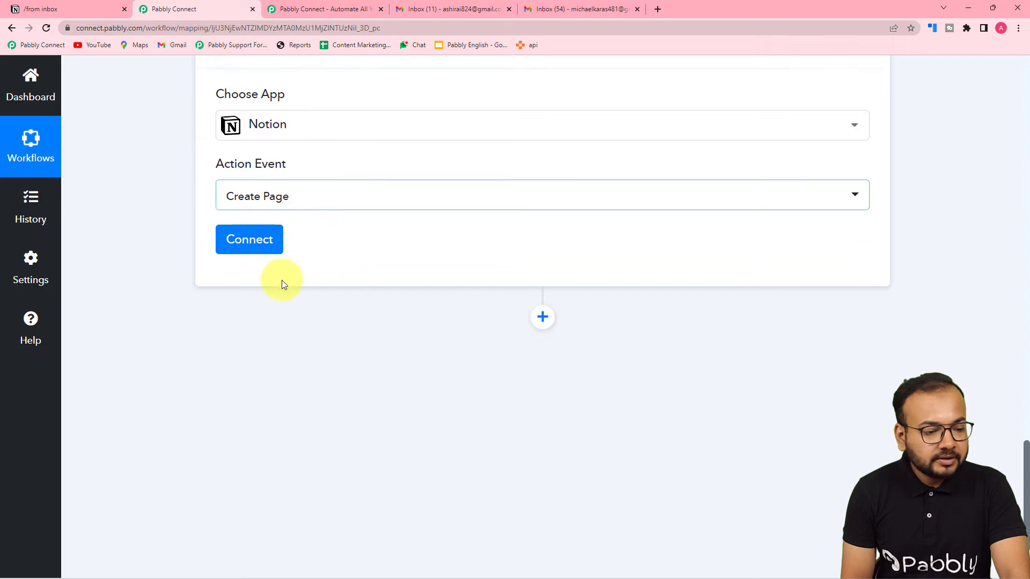
click(249, 185)
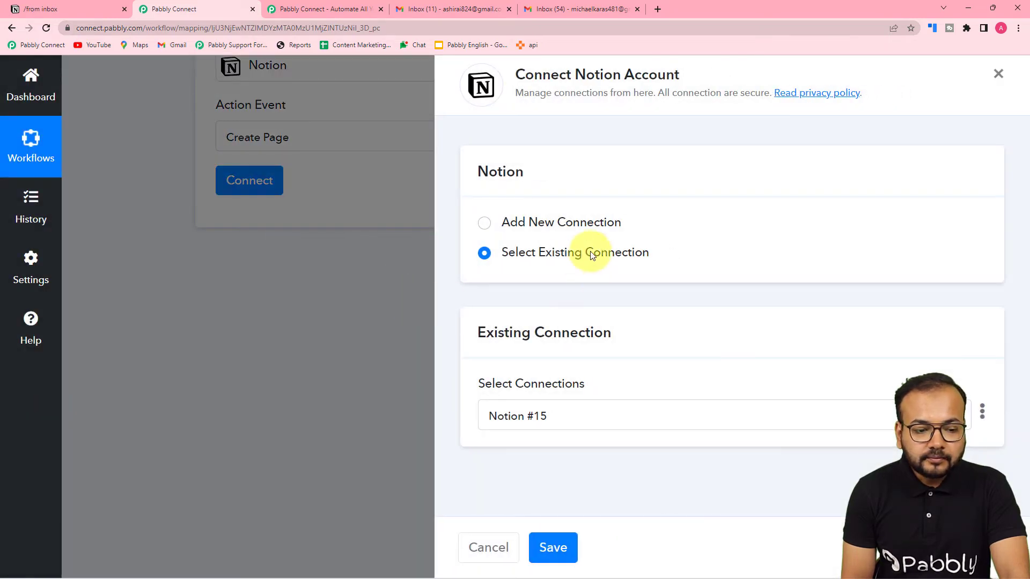
click(485, 224)
scroll(628, 240, down, 3)
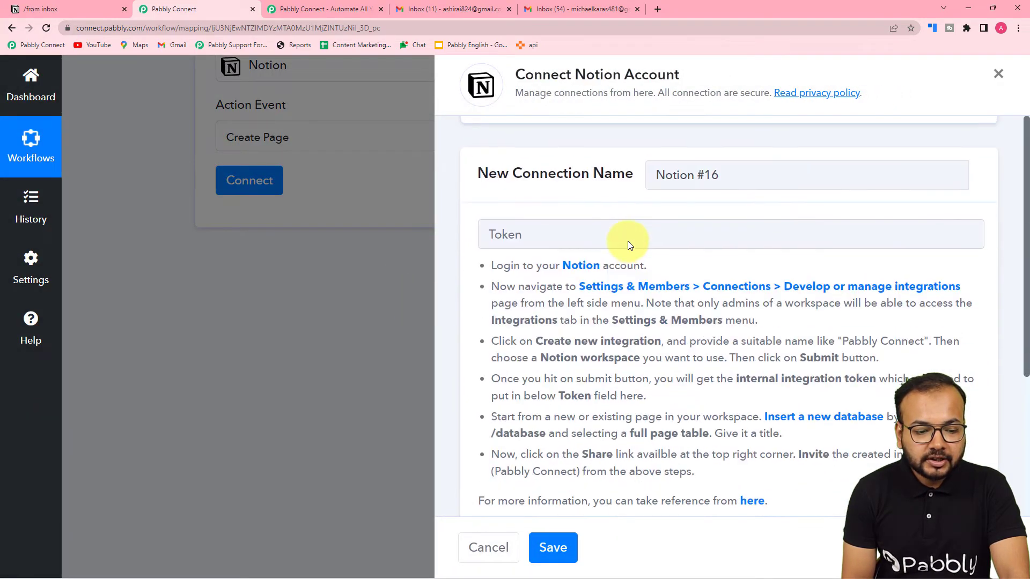
scroll(629, 268, down, 1)
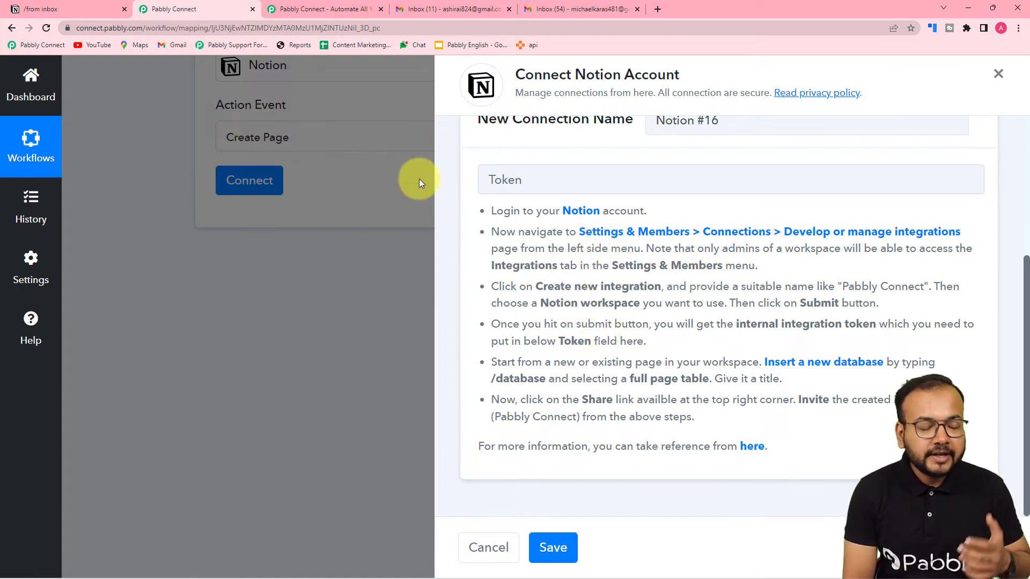
- Switch to Notion and open the page for developing or managing integrations from the workspace's connection settings
click(82, 9)
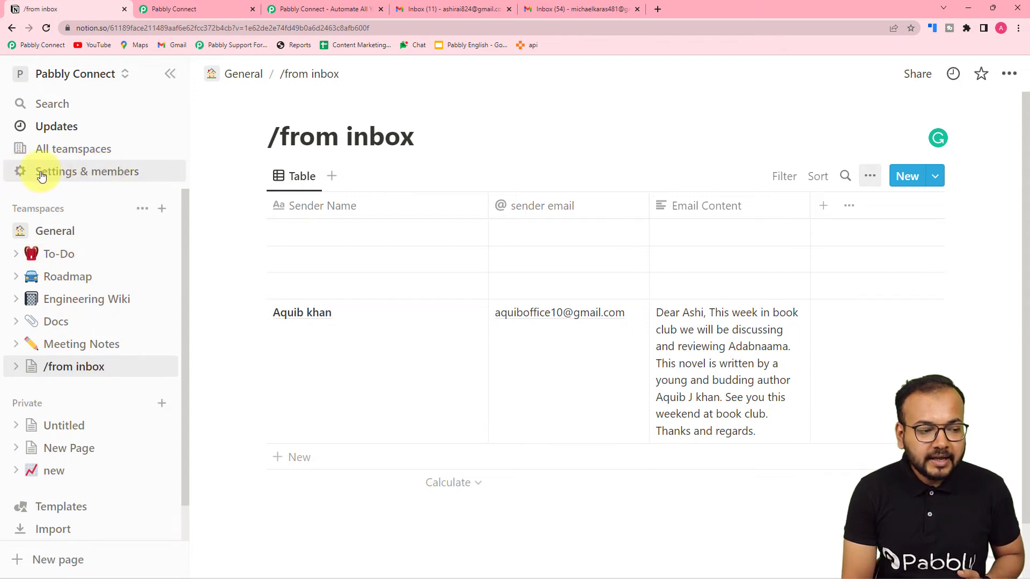
click(95, 178)
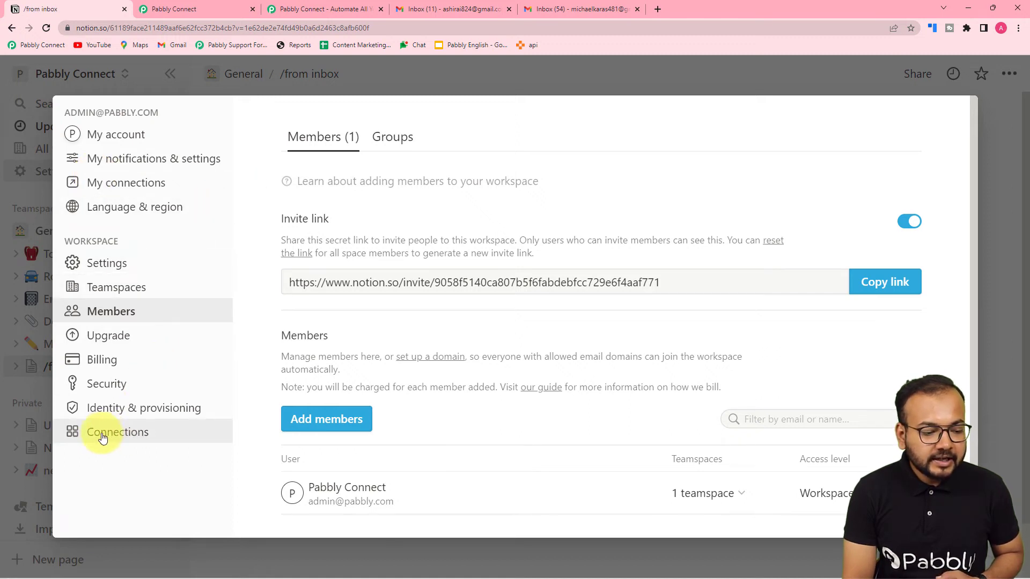
click(121, 435)
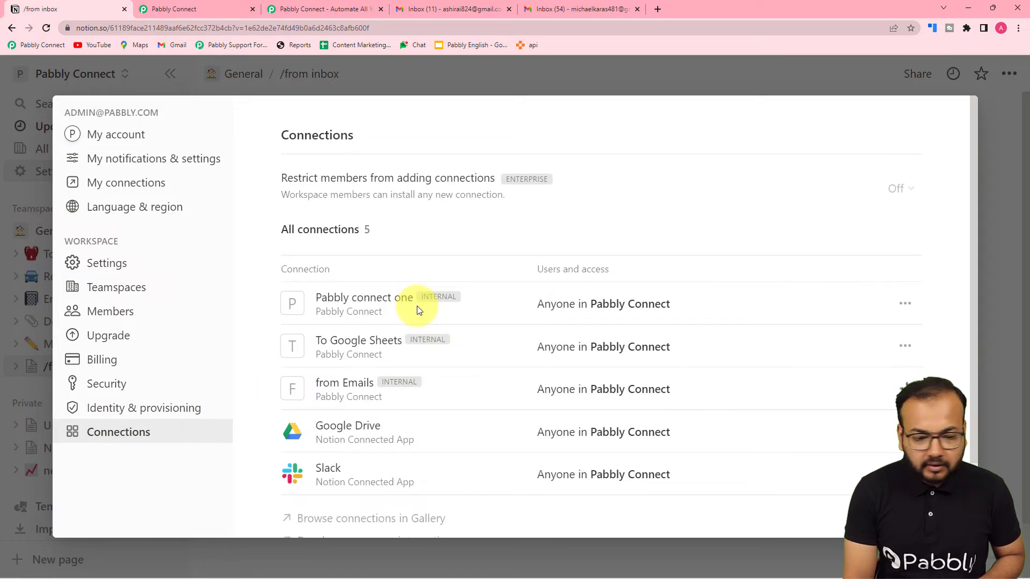
scroll(418, 310, down, 2)
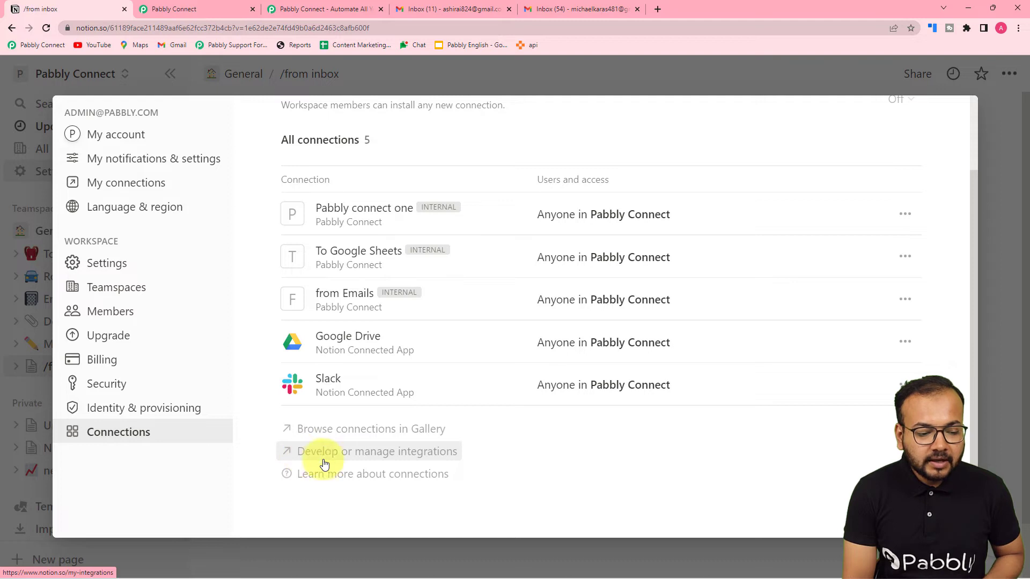
click(384, 453)
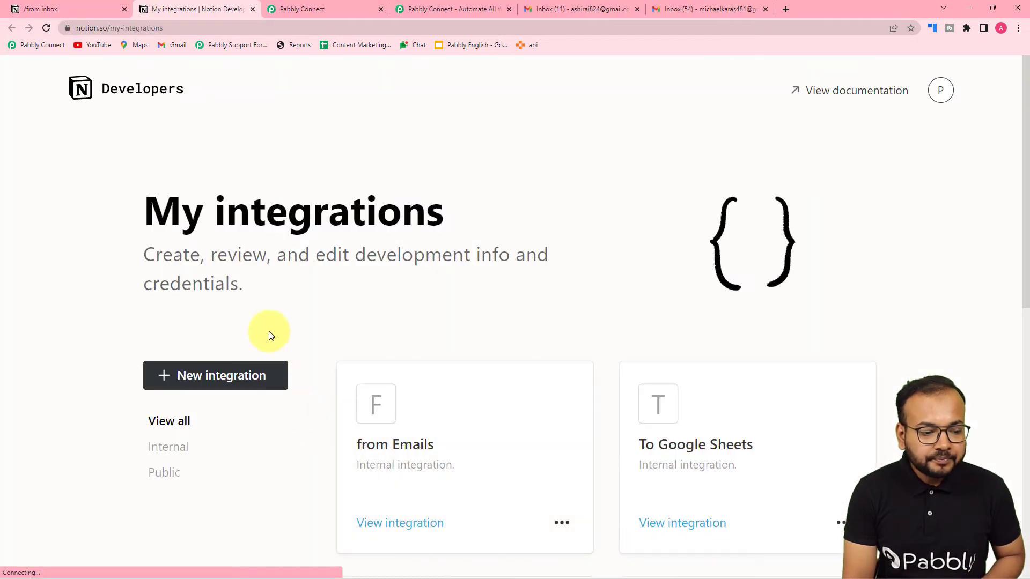
- Start a new Notion integration and name it Gmail inbox
scroll(272, 294, down, 2)
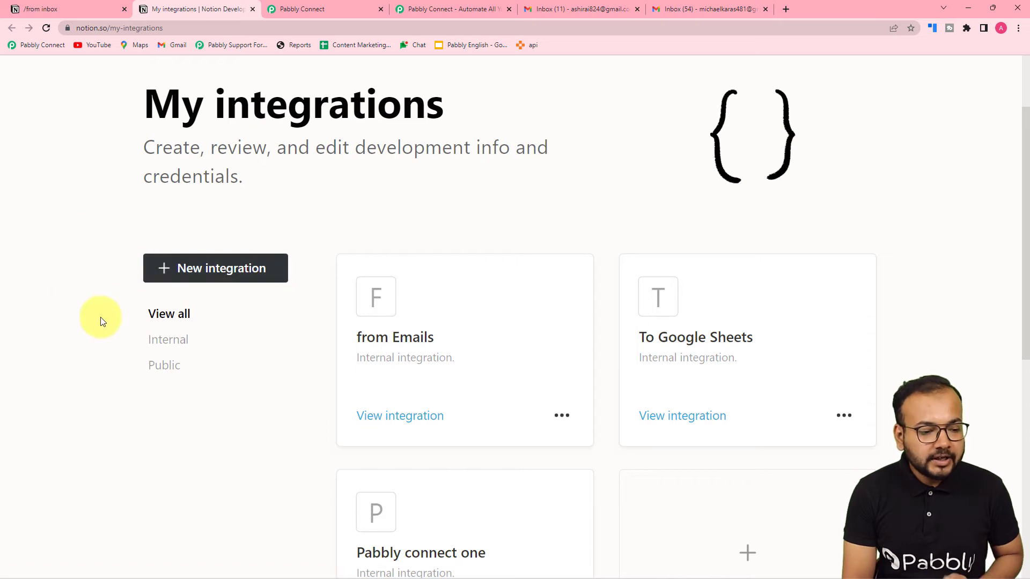
click(240, 272)
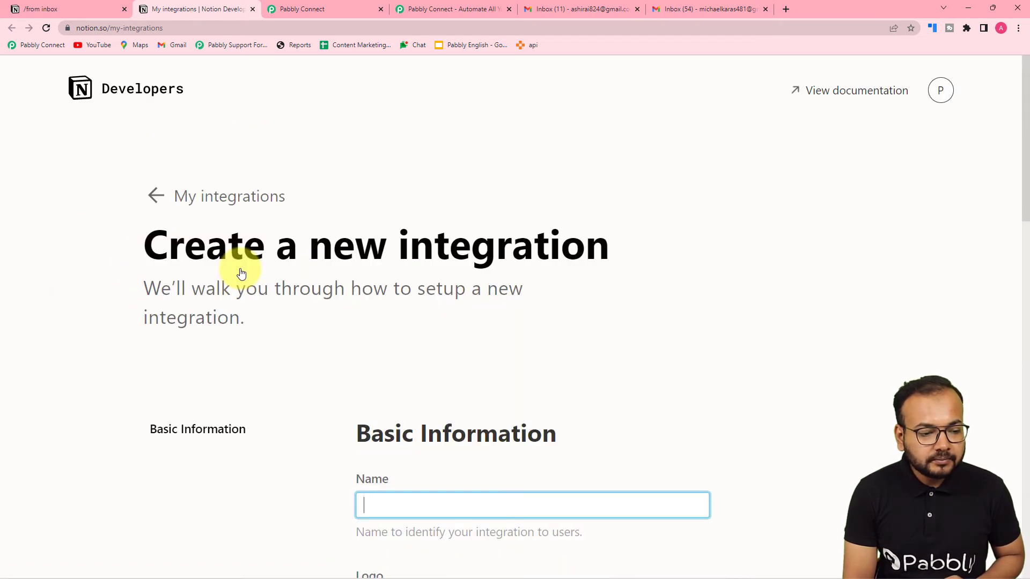
scroll(240, 269, down, 4)
scroll(391, 272, down, 2)
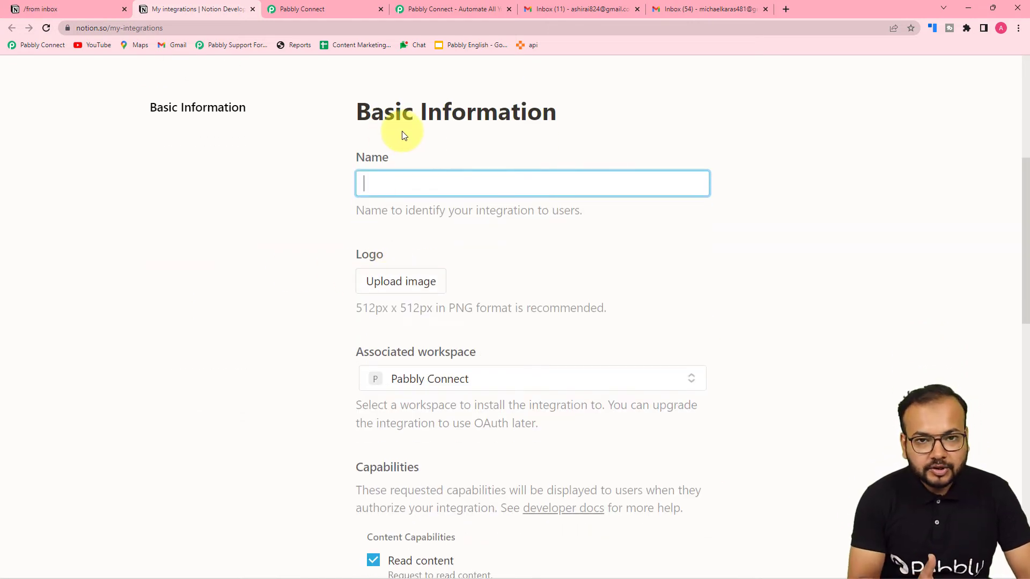
text(Gma)
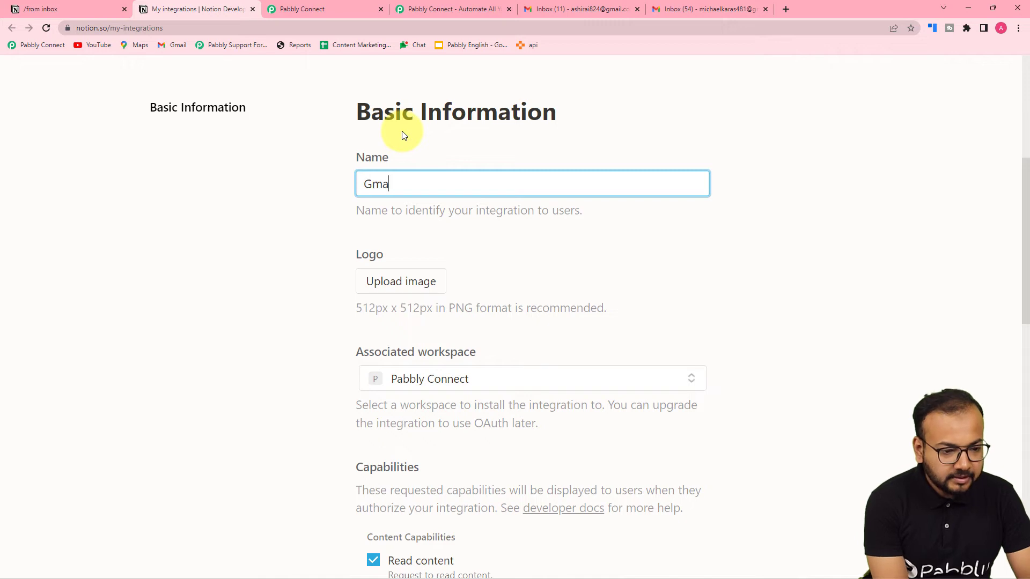
text(il inbo)
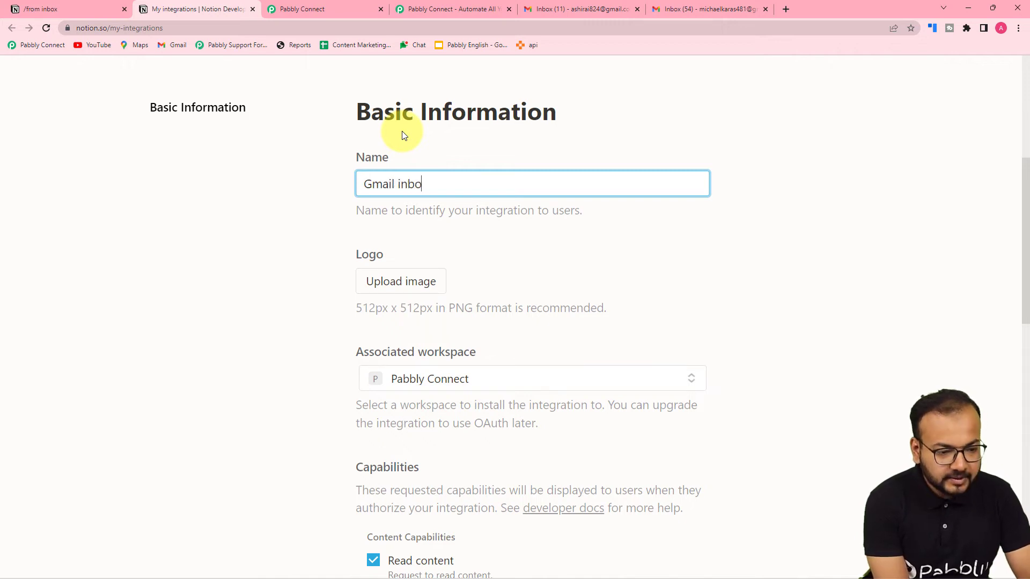
text(x)
click(264, 207)
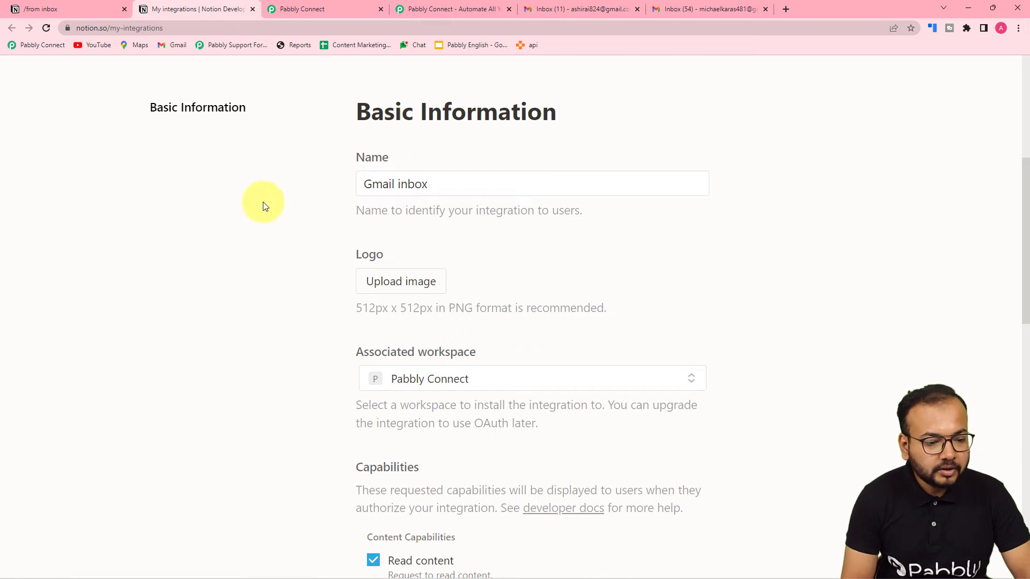
- Associate the integration with the Pabbly Connect workspace, keep its default capabilities, and submit it
scroll(263, 206, down, 4)
click(449, 168)
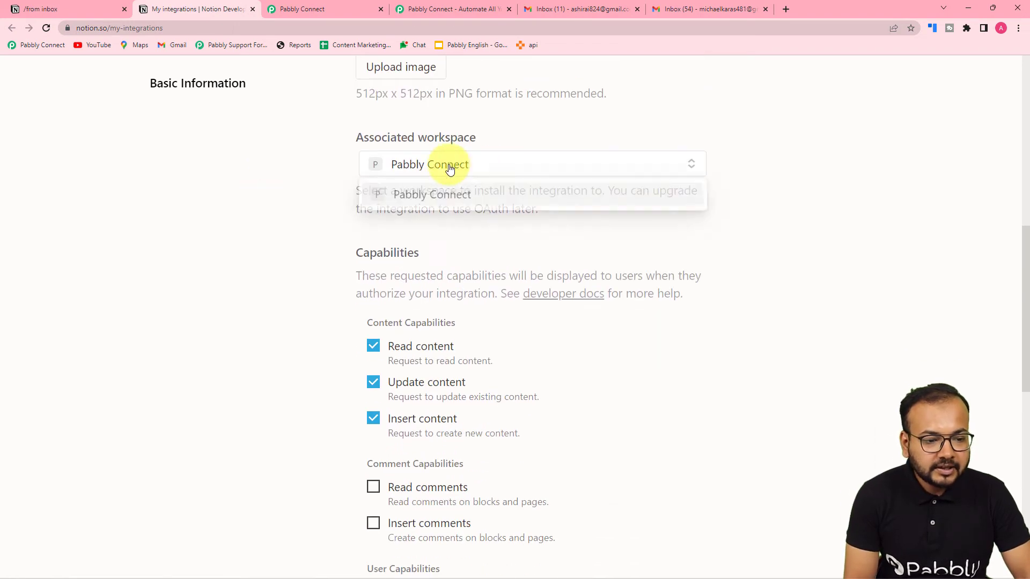
click(437, 195)
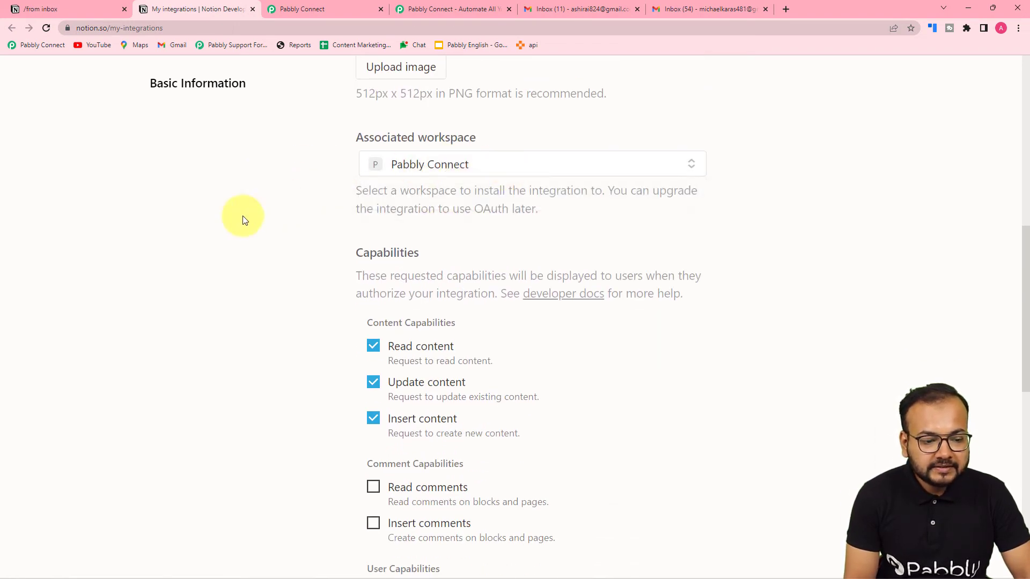
scroll(242, 216, down, 4)
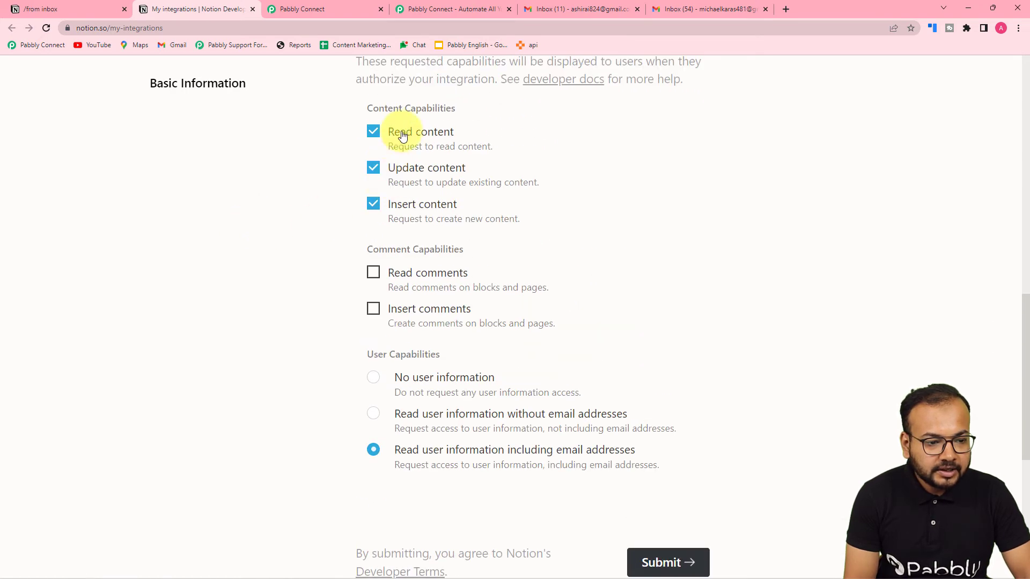
scroll(298, 252, down, 2)
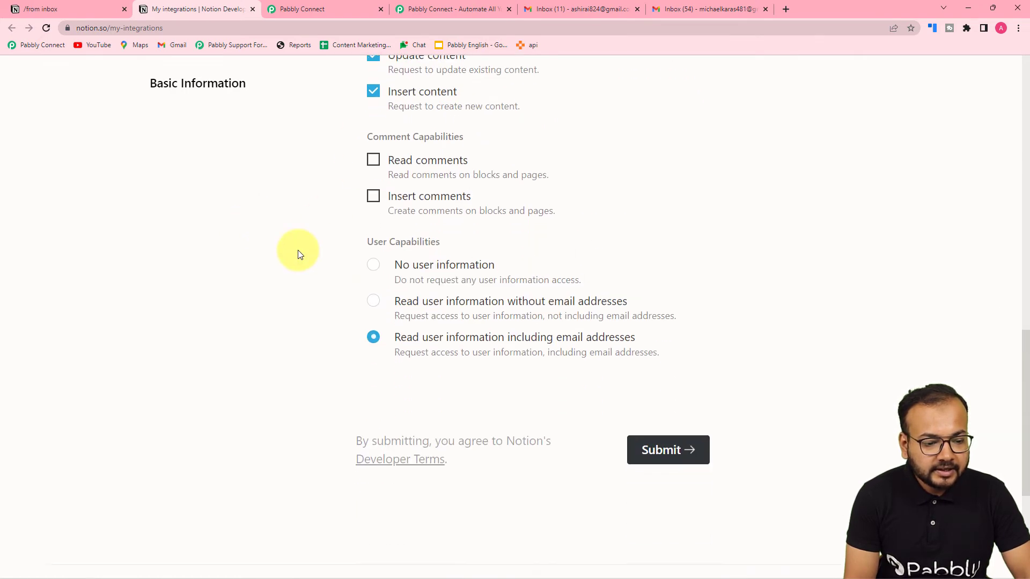
scroll(298, 250, down, 3)
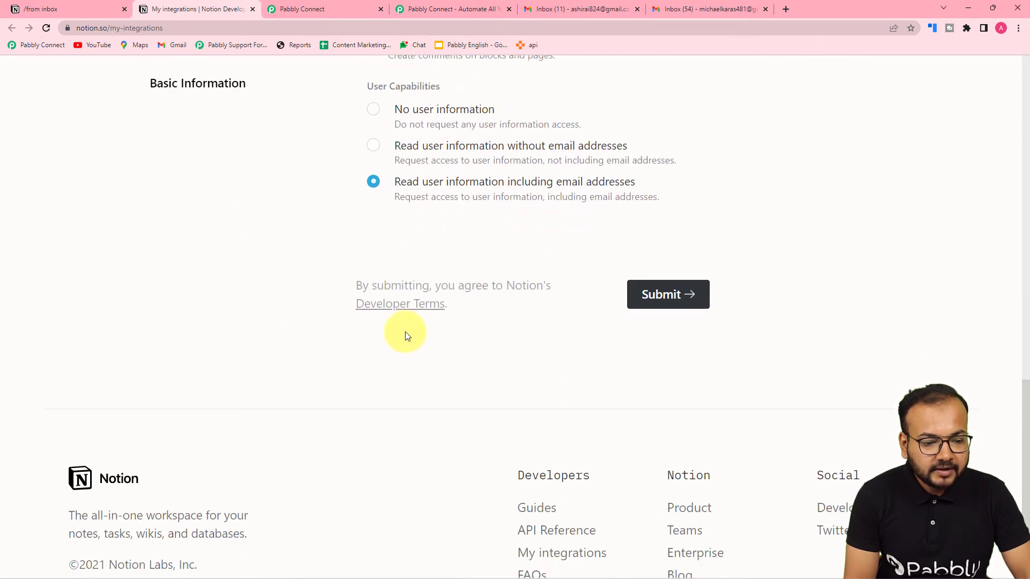
click(636, 305)
- Reveal and copy the internal integration token, and paste it into the Token field of the Notion connection in Pabbly Connect
scroll(333, 312, down, 5)
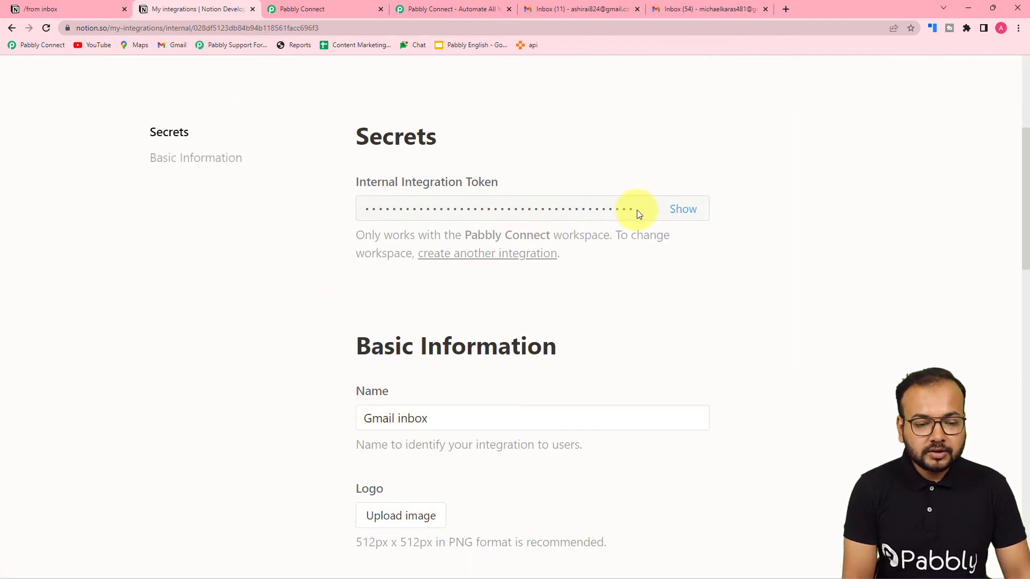
click(684, 208)
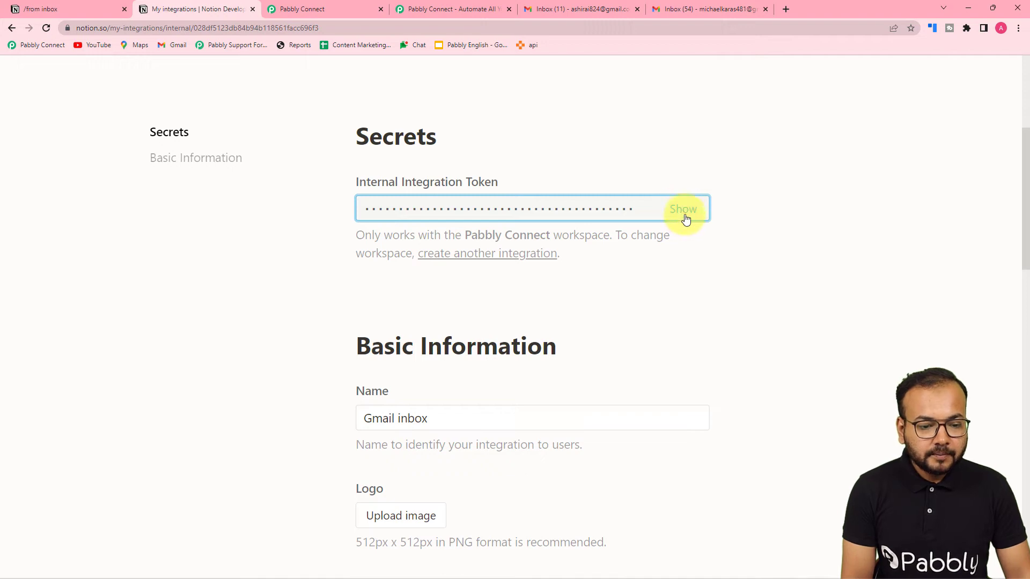
click(683, 211)
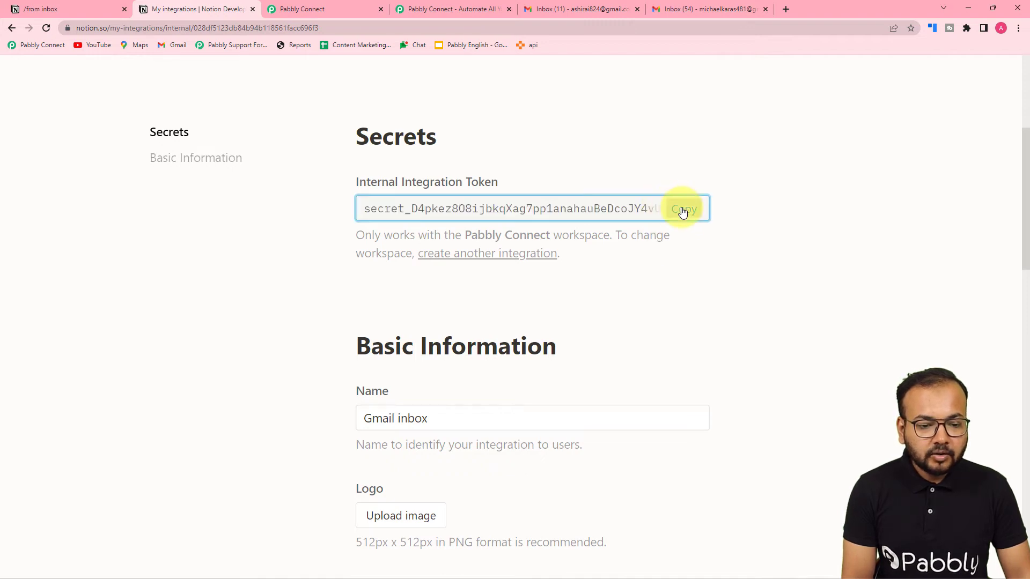
click(293, 11)
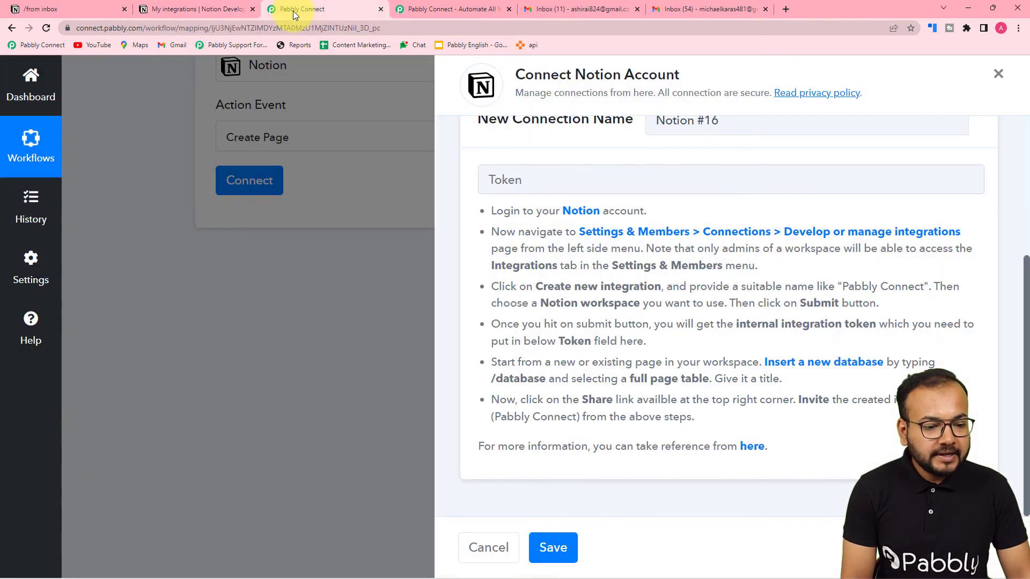
right_click(541, 185)
click(549, 281)
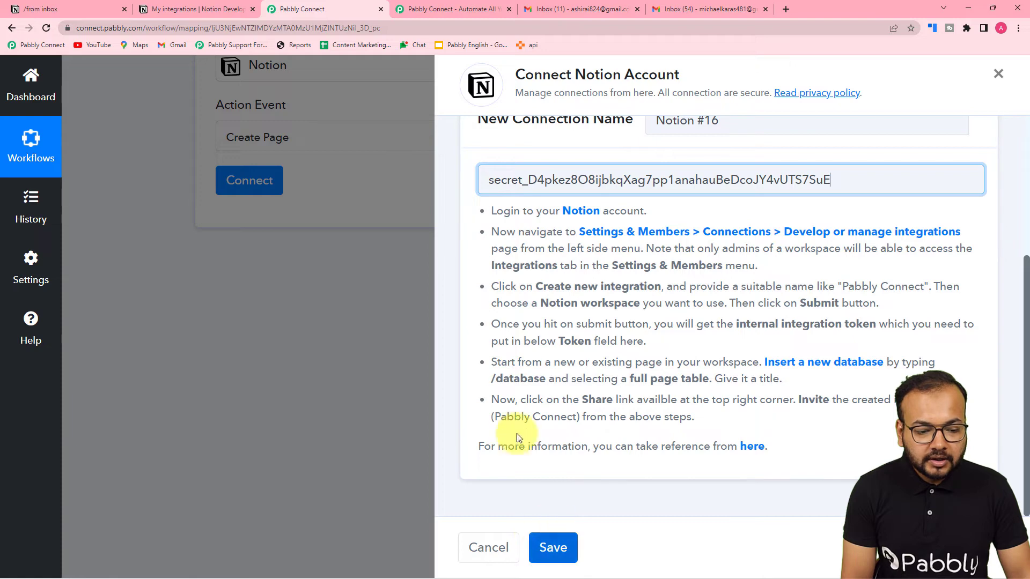
- Return to the /from inbox database in Notion and remove its existing from Emails connection
click(95, 4)
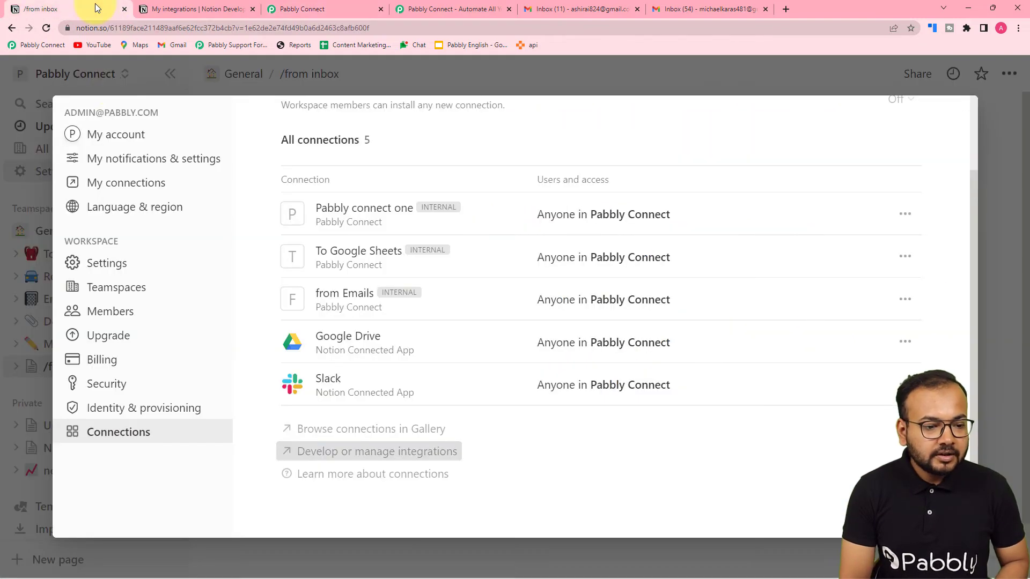
click(999, 179)
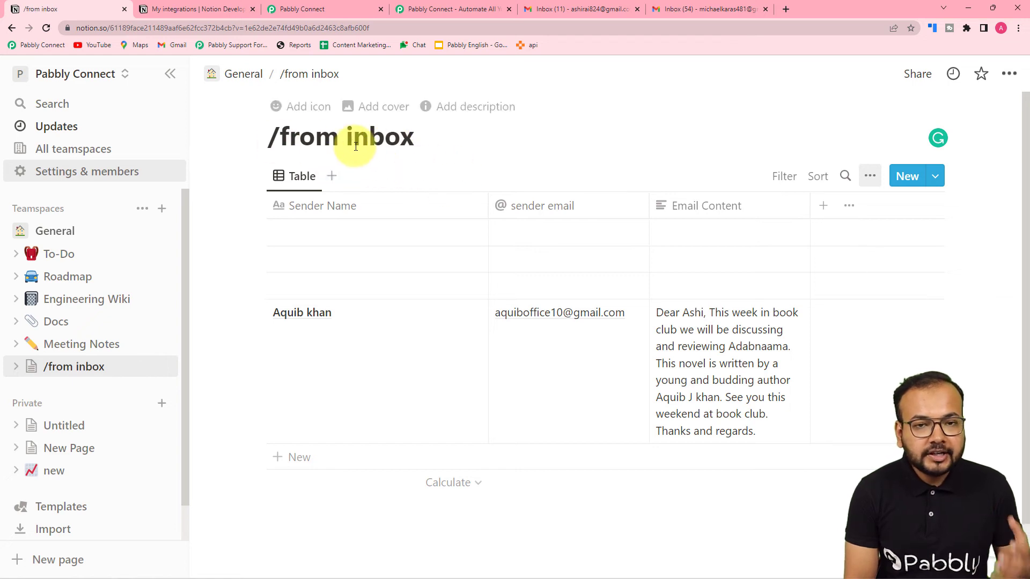
click(1010, 75)
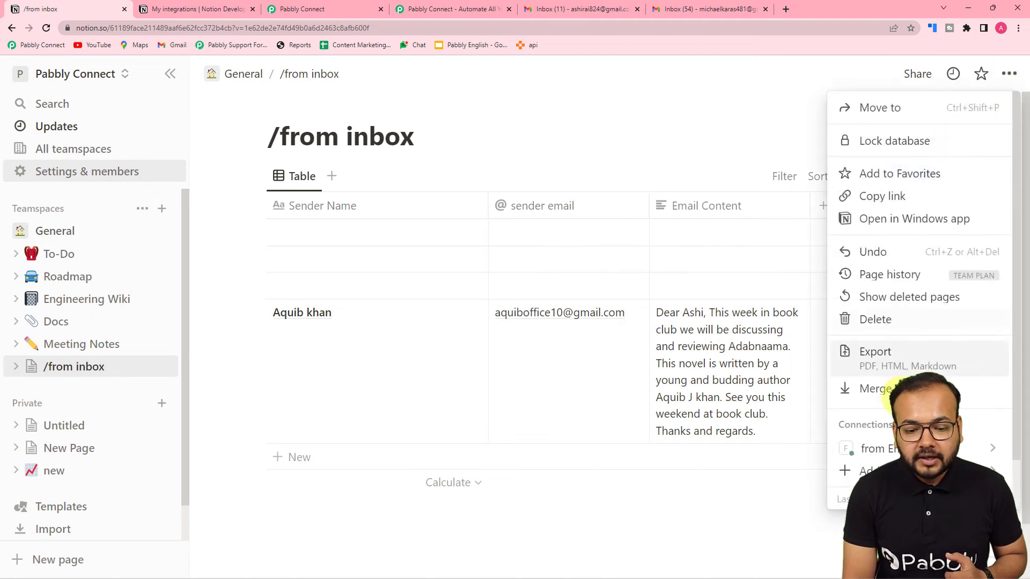
mouse_move(874, 471)
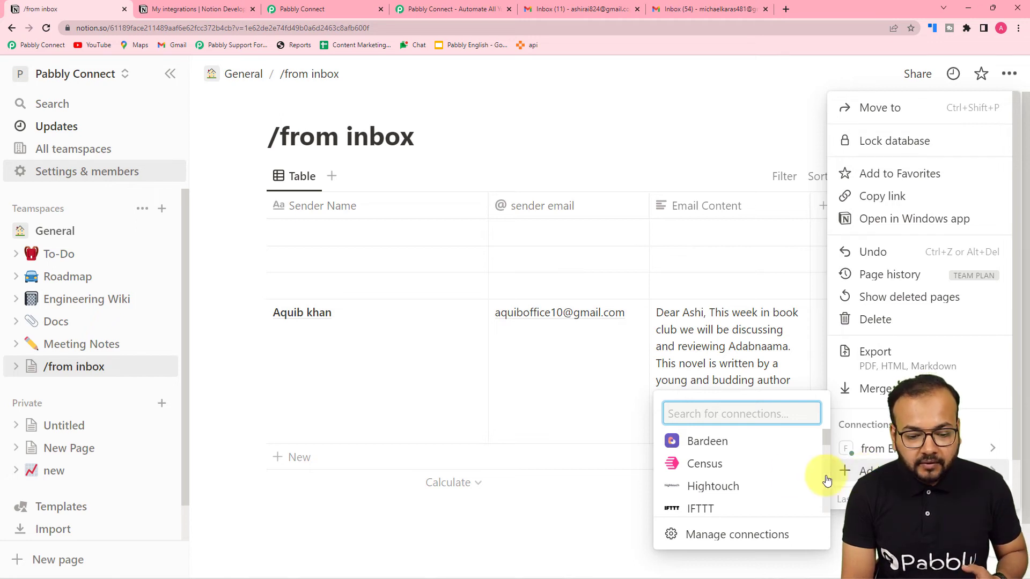
scroll(776, 472, down, 3)
scroll(776, 471, up, 3)
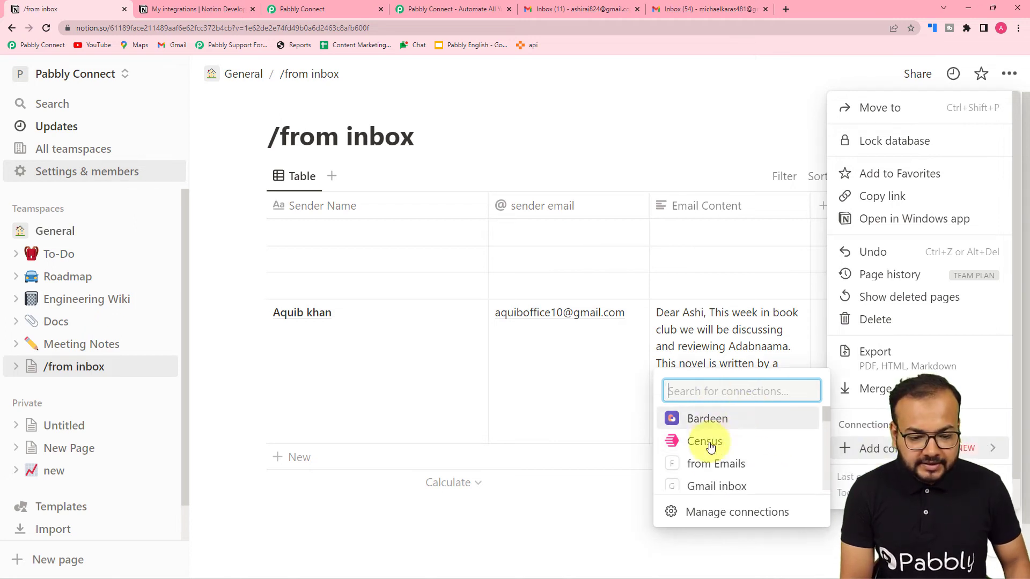
- Connect the Gmail inbox integration to the /from inbox database and confirm its access to all child pages
scroll(705, 491, down, 1)
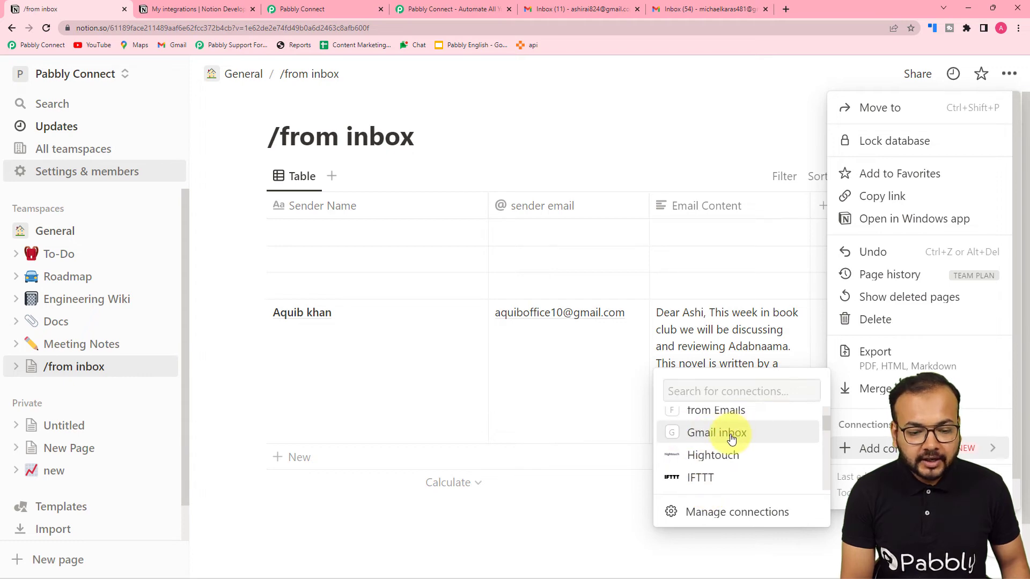
click(731, 437)
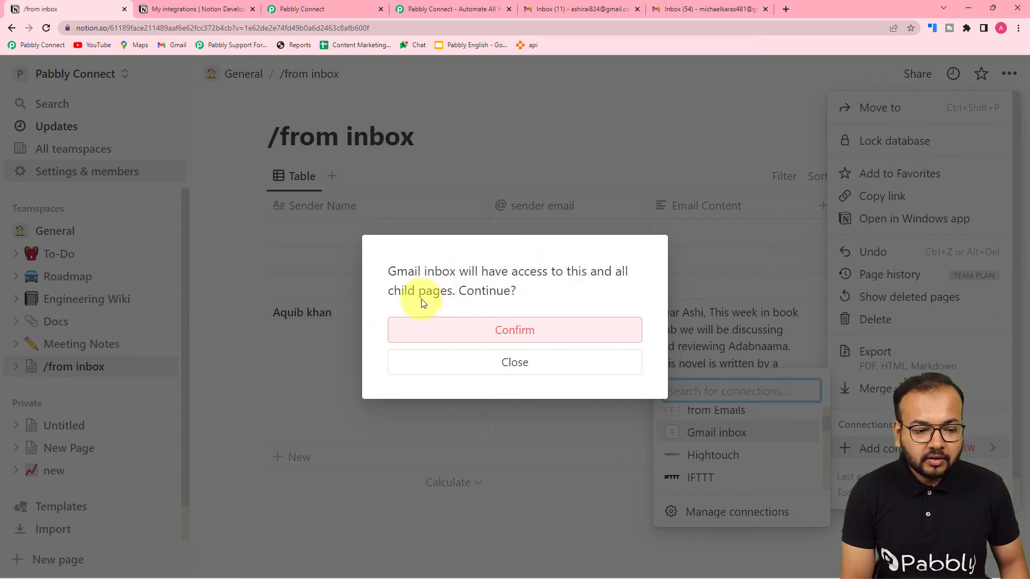
click(493, 336)
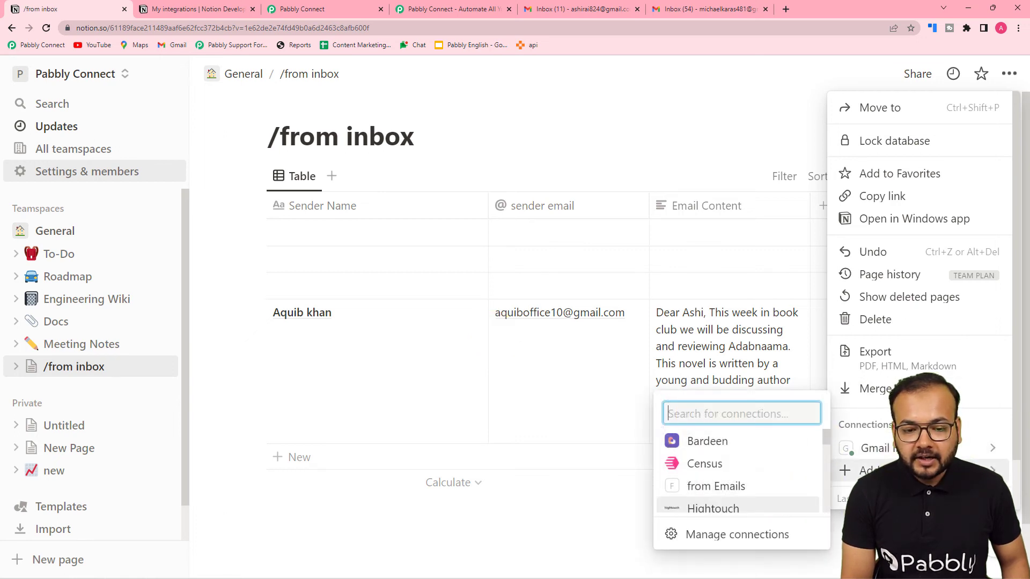
key(Escape)
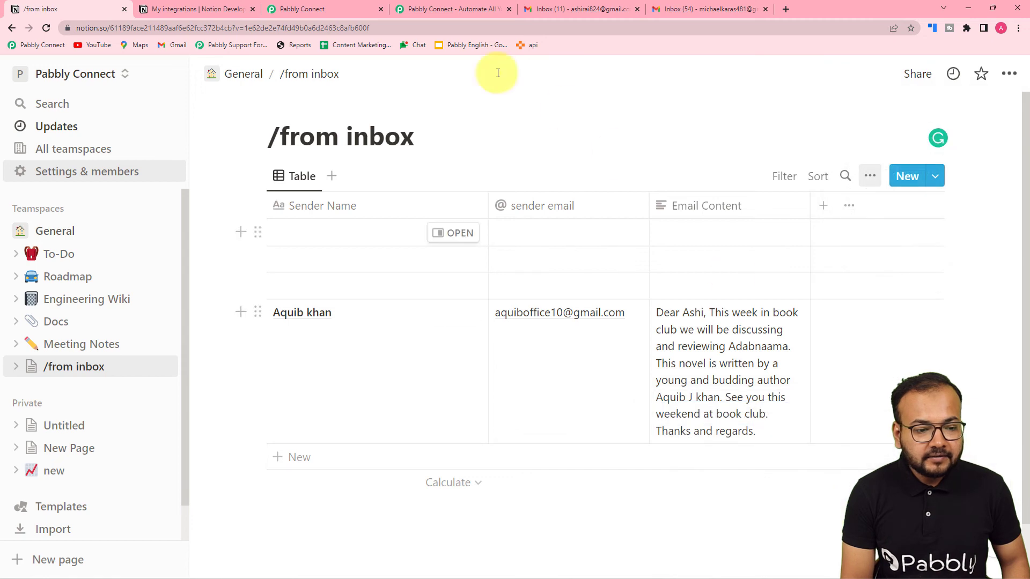
- Copy the Gmail inbox integration token again, paste it into the Token field in Pabbly Connect, and save the Notion connection
click(154, 9)
scroll(340, 269, down, 2)
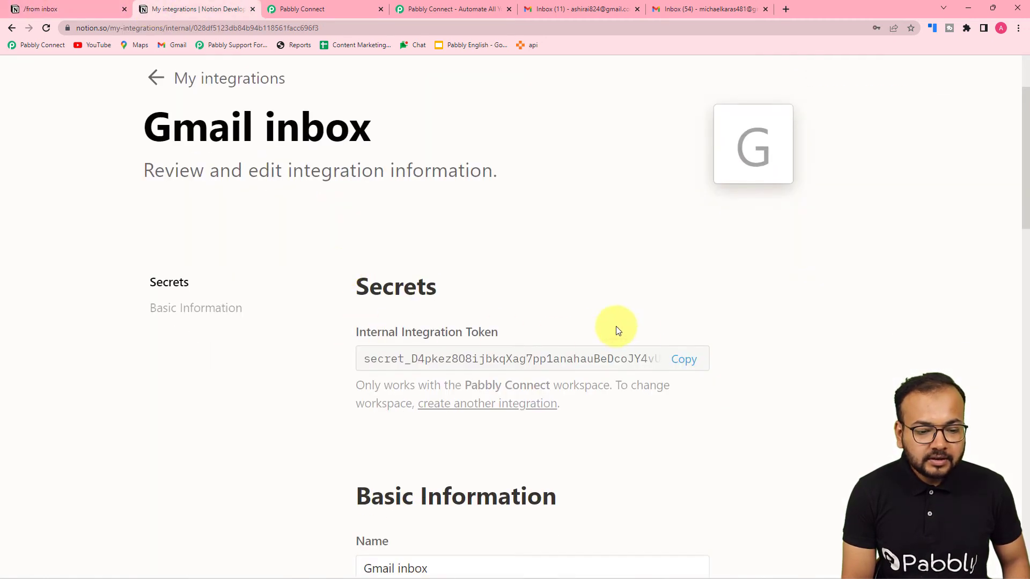
click(679, 363)
click(322, 9)
click(538, 180)
key(ctrl+v)
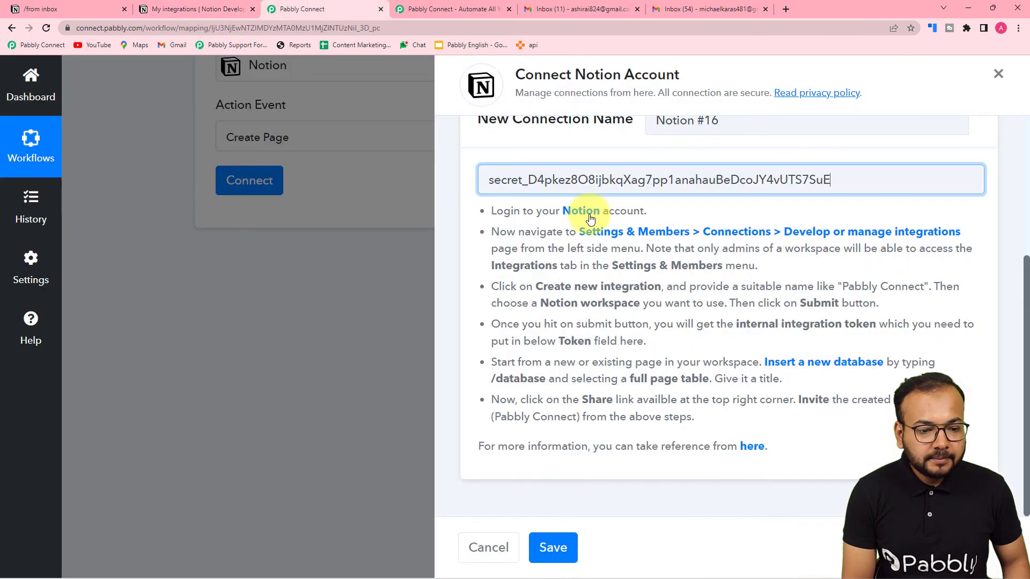
click(554, 548)
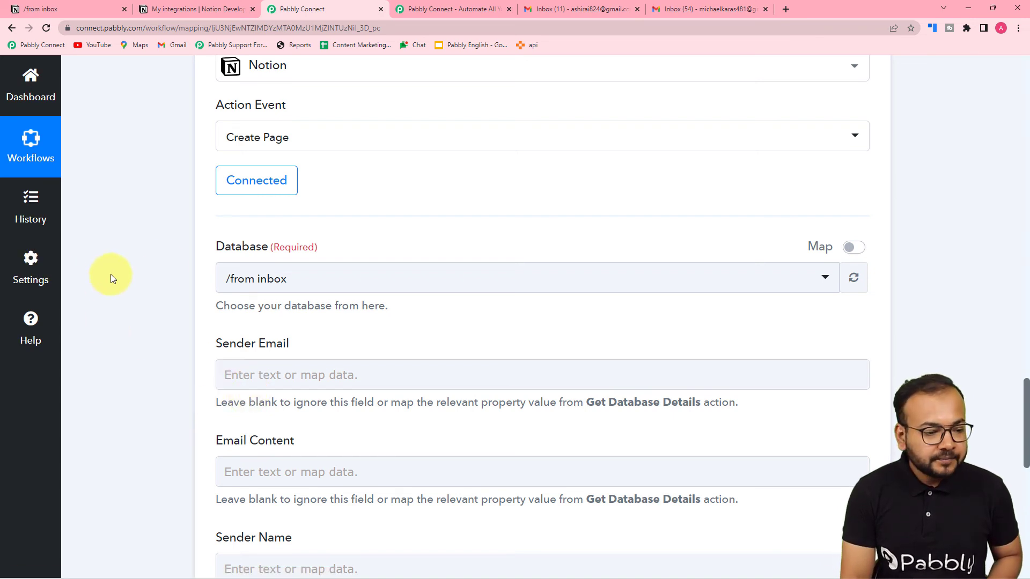
- Choose /from inbox as the Notion database and go to the Sender Email field for mapping
scroll(172, 264, down, 1)
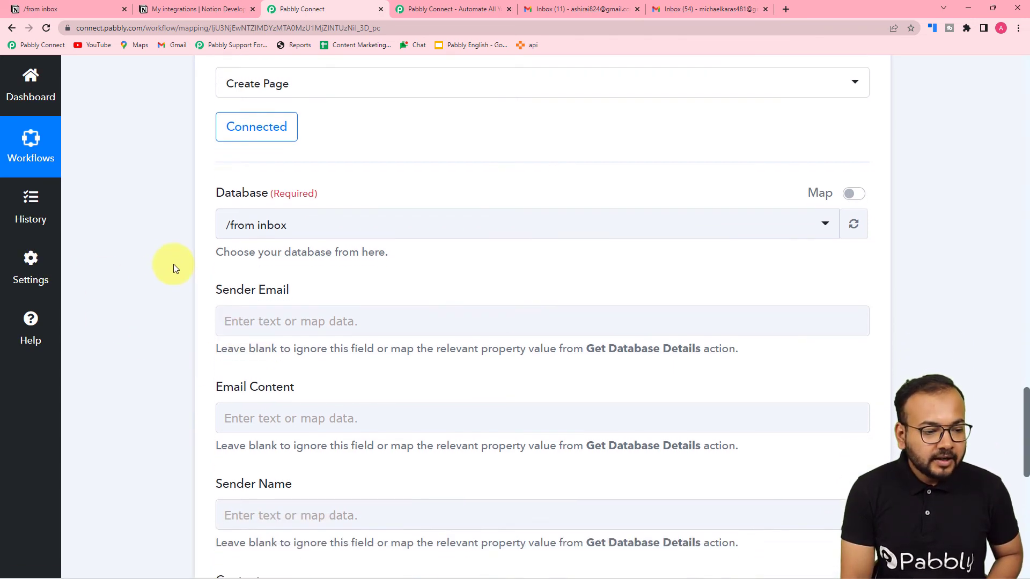
click(302, 235)
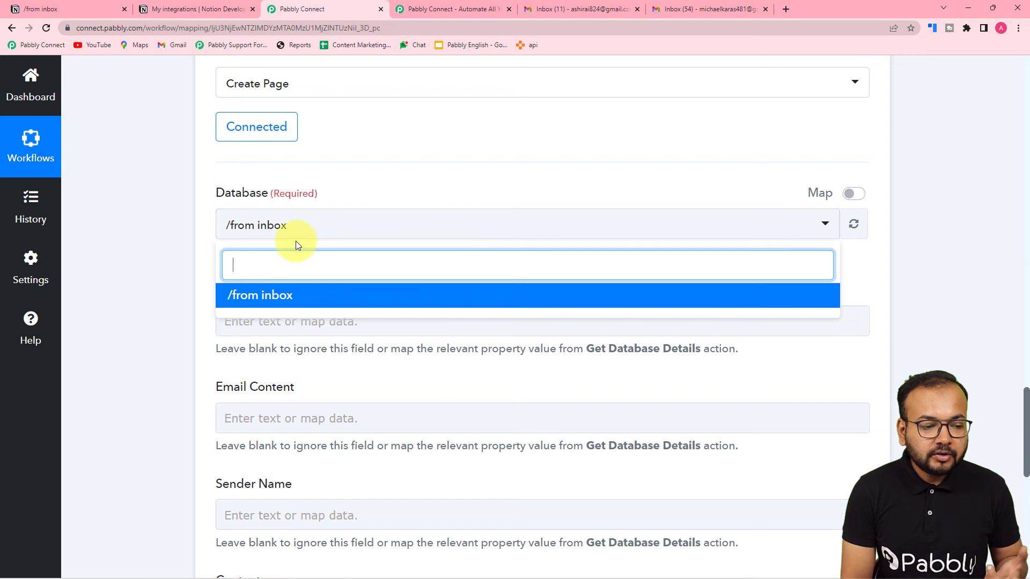
click(241, 296)
scroll(149, 268, down, 2)
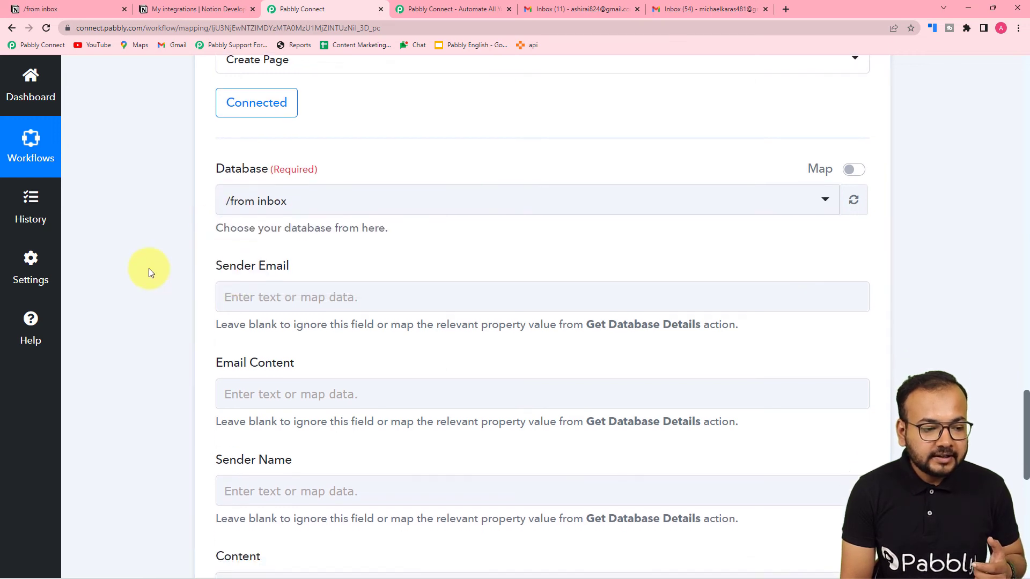
scroll(149, 268, down, 1)
click(274, 160)
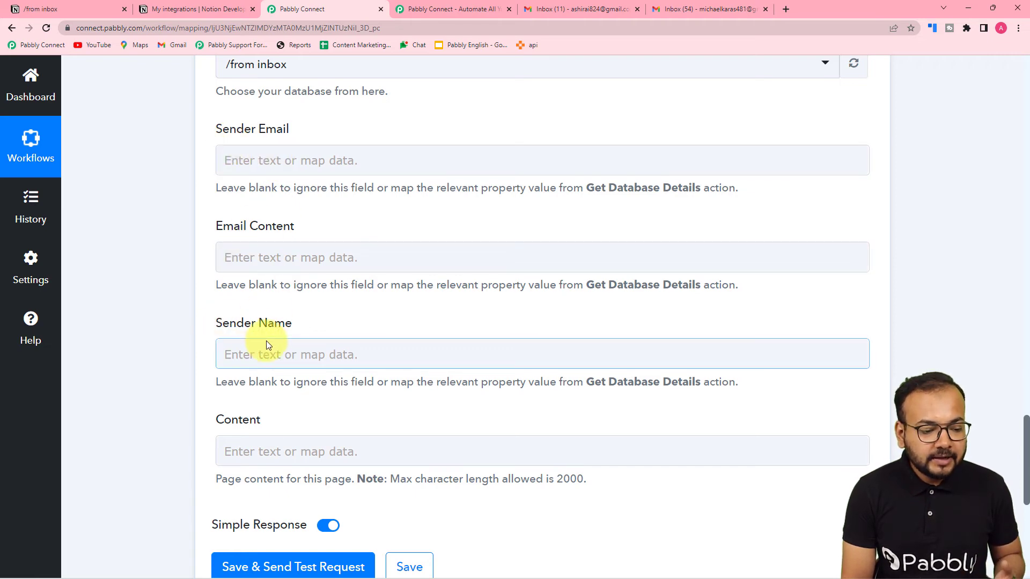
- Check the captured email response, and map the Sender Email field to the Email Parser's From 0 Address value
scroll(176, 309, up, 12)
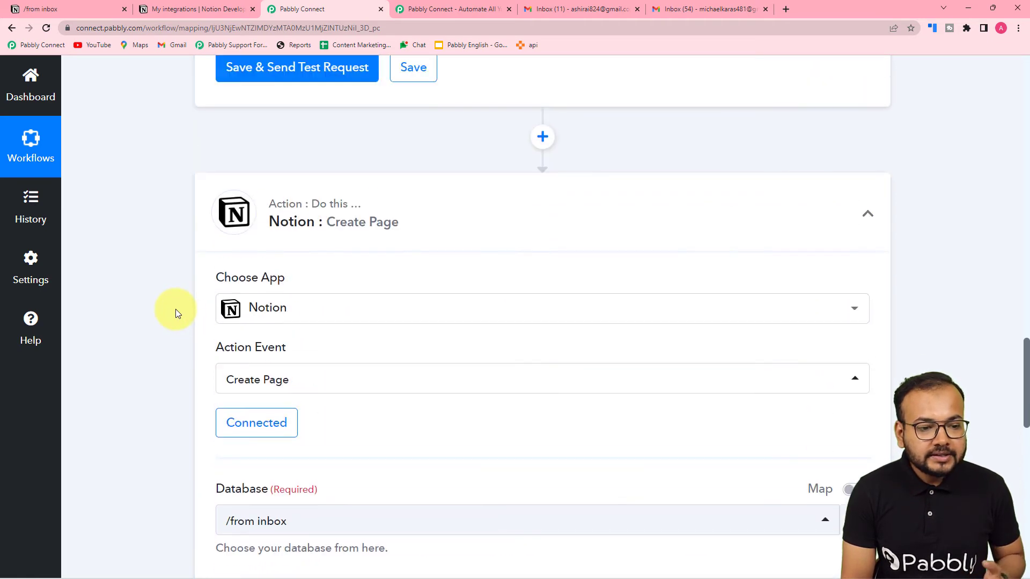
scroll(175, 309, up, 10)
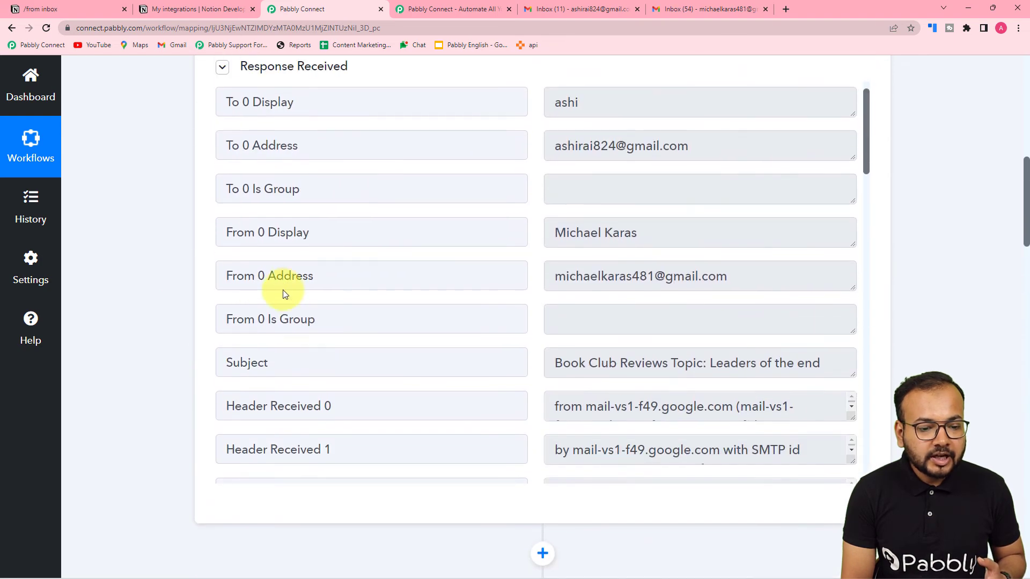
scroll(287, 288, down, 5)
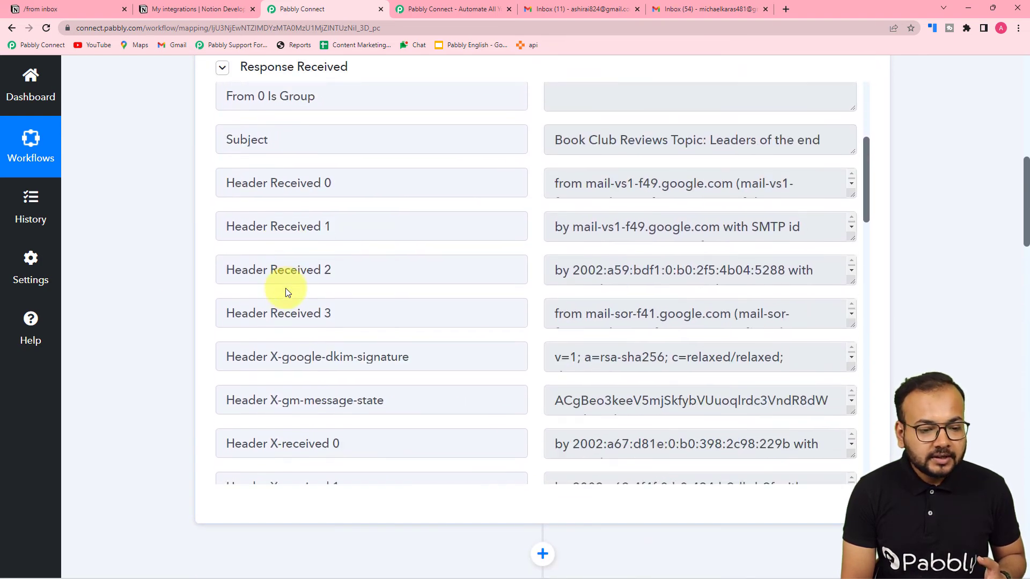
scroll(163, 274, down, 15)
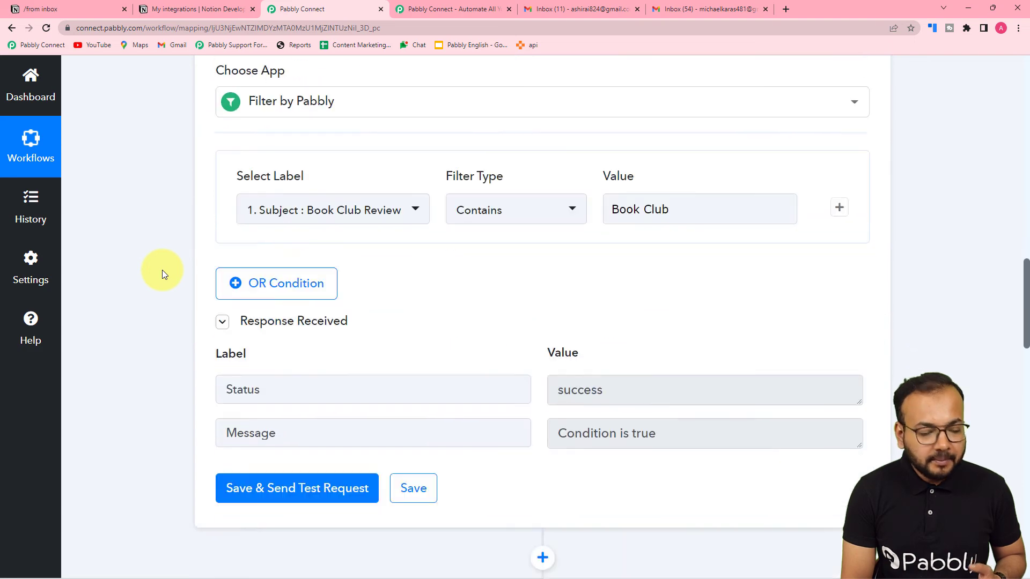
scroll(162, 269, down, 10)
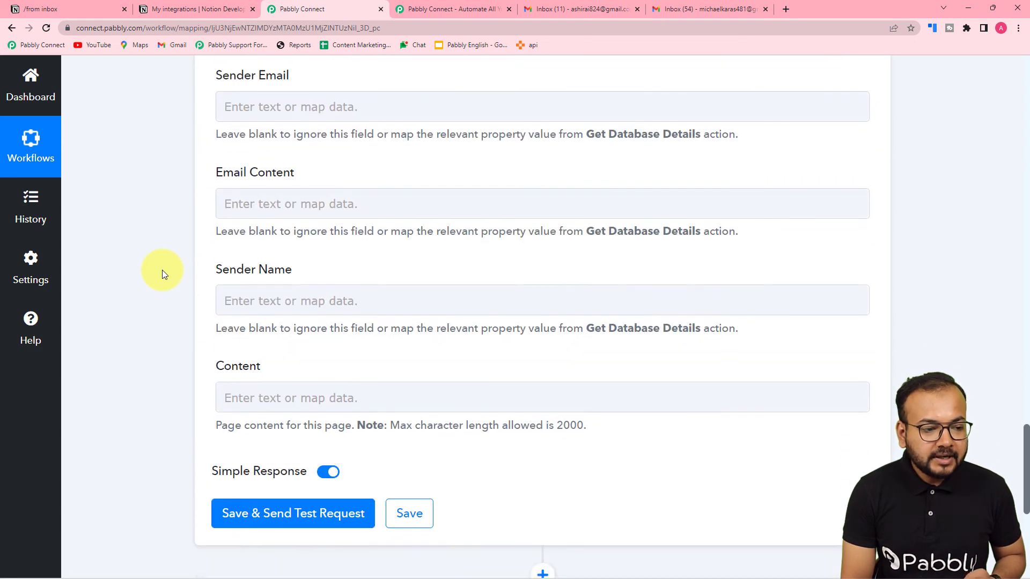
click(305, 106)
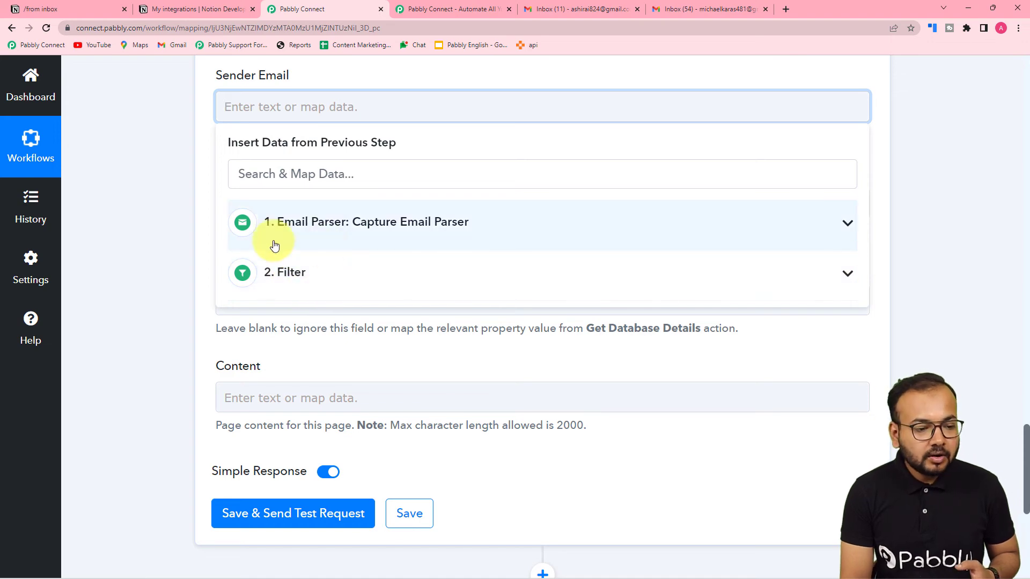
click(339, 236)
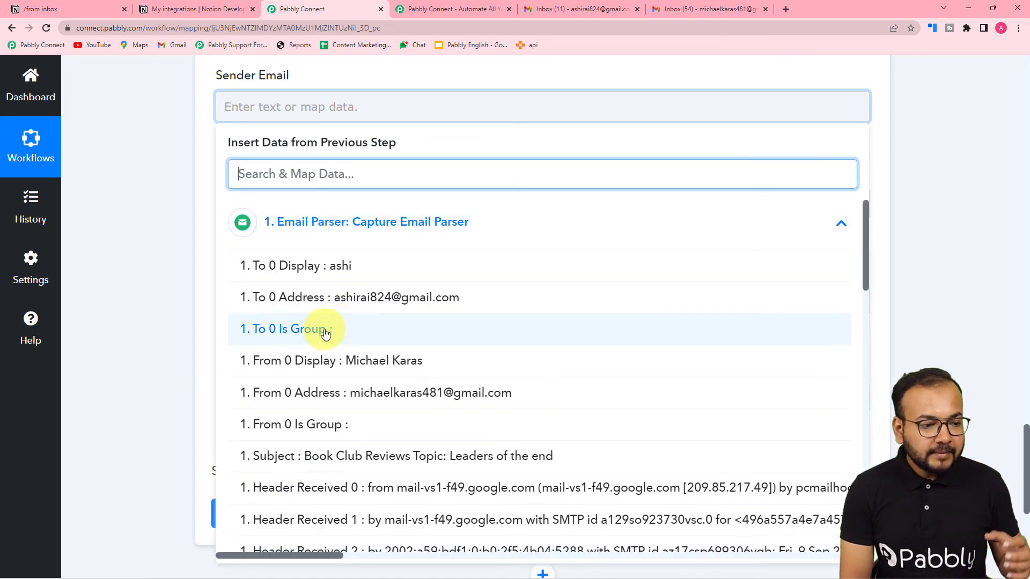
click(348, 393)
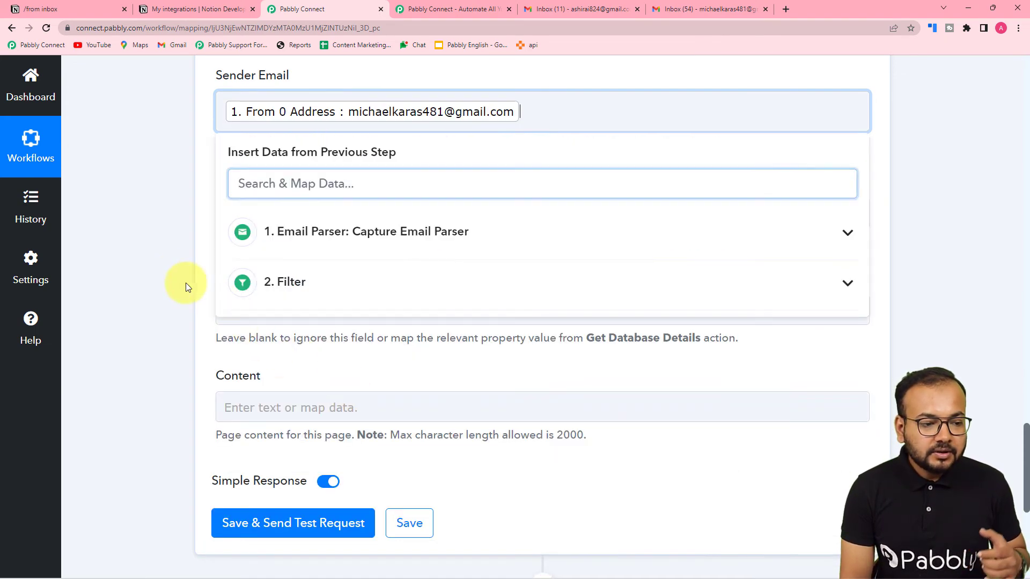
click(158, 269)
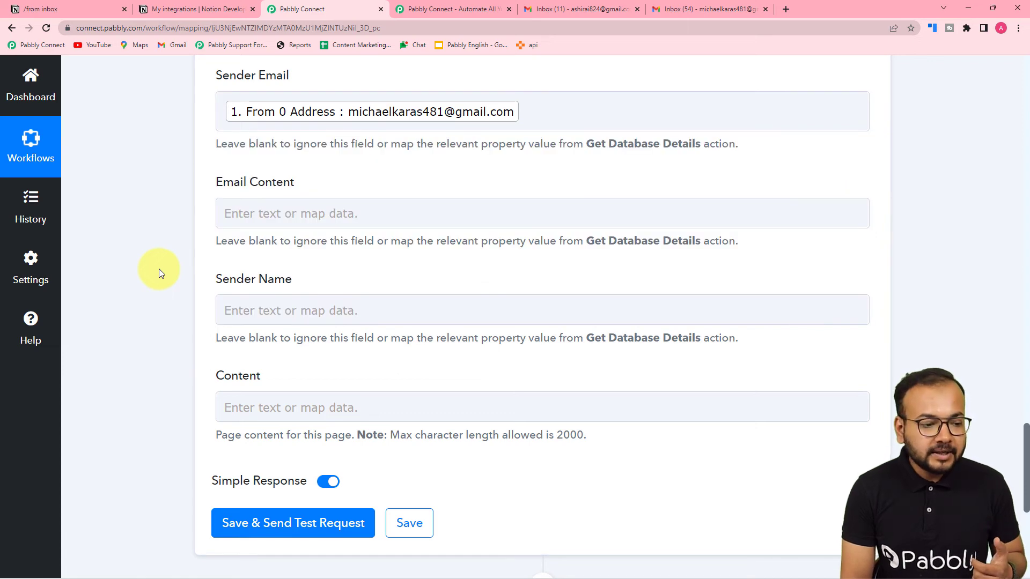
- Map the Email Content field to the Email Parser's Body Text value
click(248, 207)
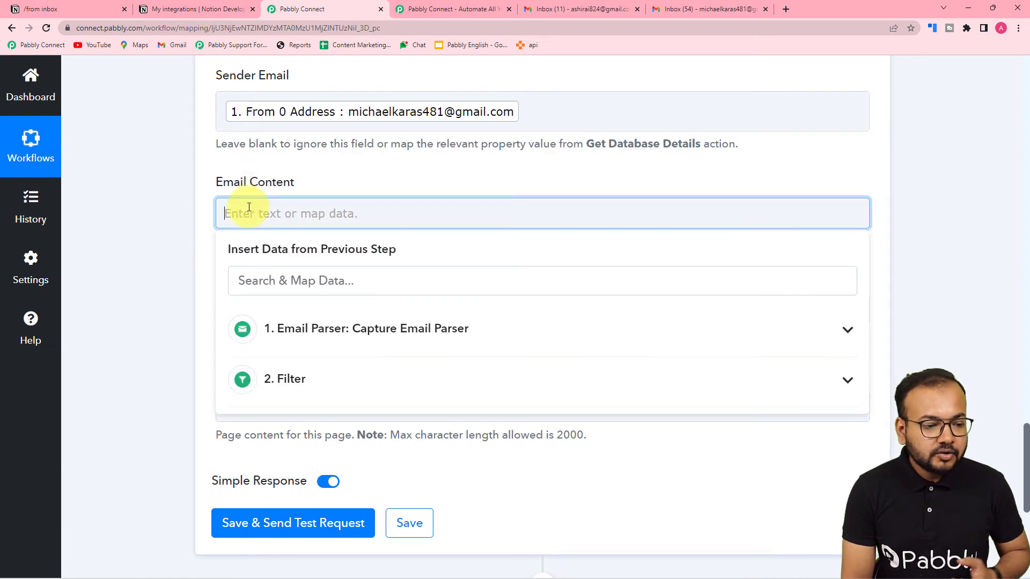
click(310, 329)
scroll(321, 415, down, 5)
scroll(322, 415, down, 8)
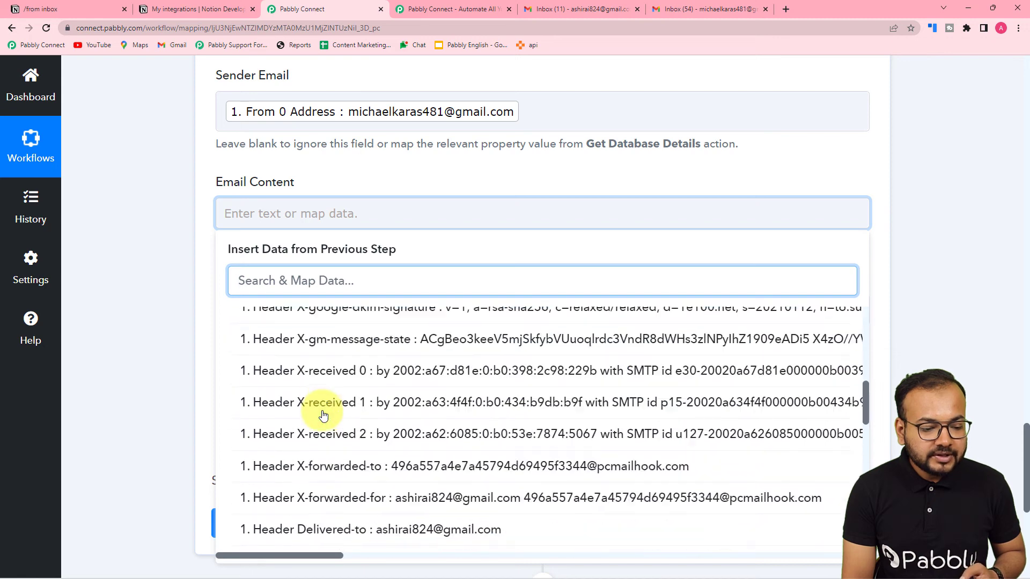
scroll(323, 414, down, 6)
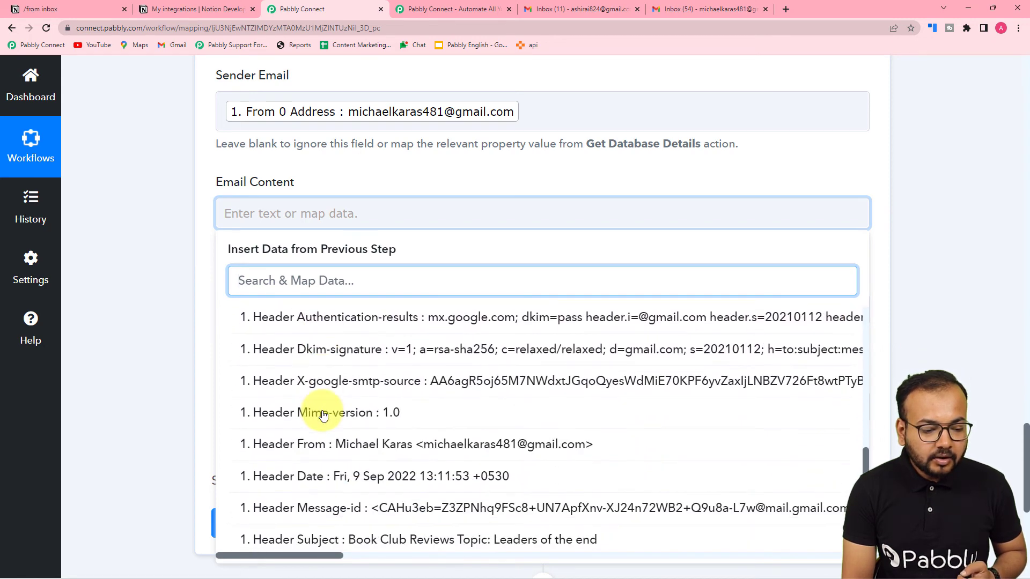
scroll(323, 415, down, 2)
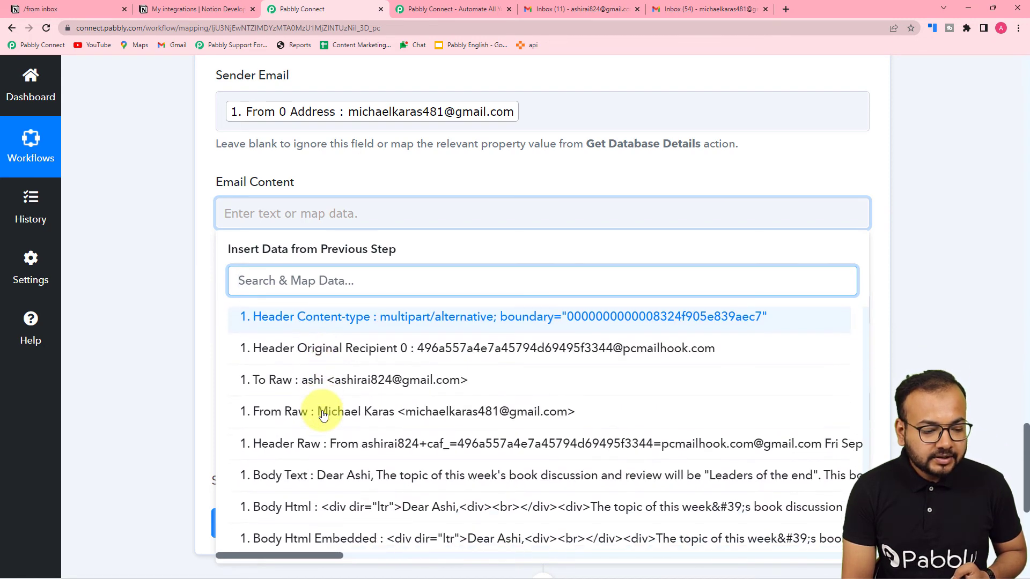
click(295, 475)
click(138, 300)
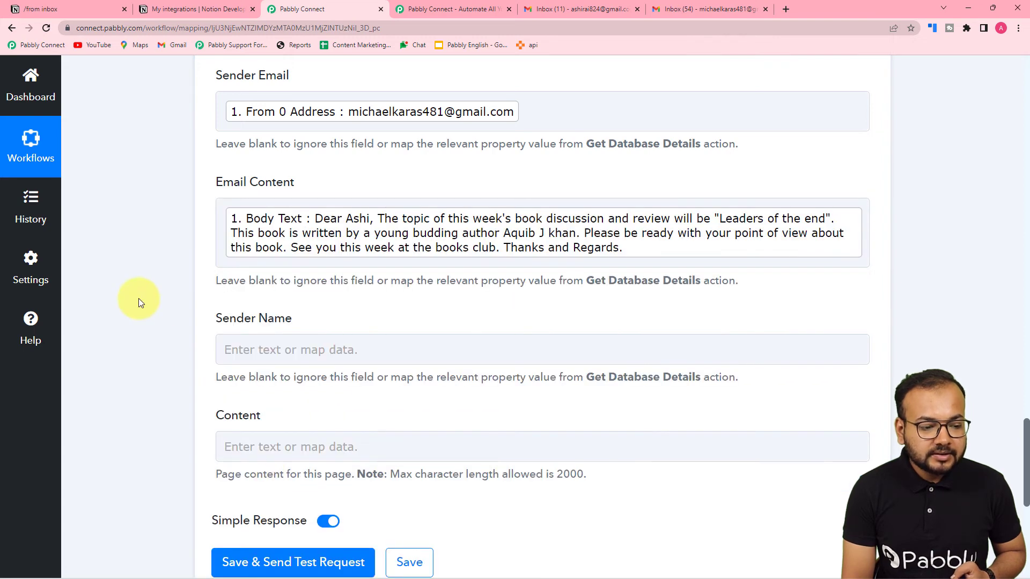
- Map the Sender Name field to the Email Parser's From 0 Display value
scroll(138, 298, down, 2)
click(243, 241)
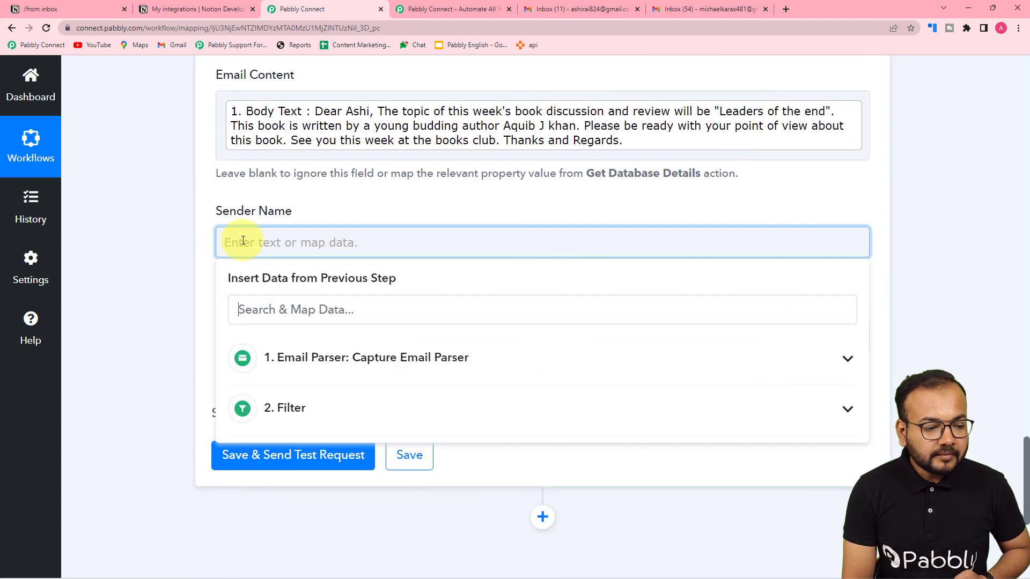
click(281, 356)
scroll(329, 471, down, 1)
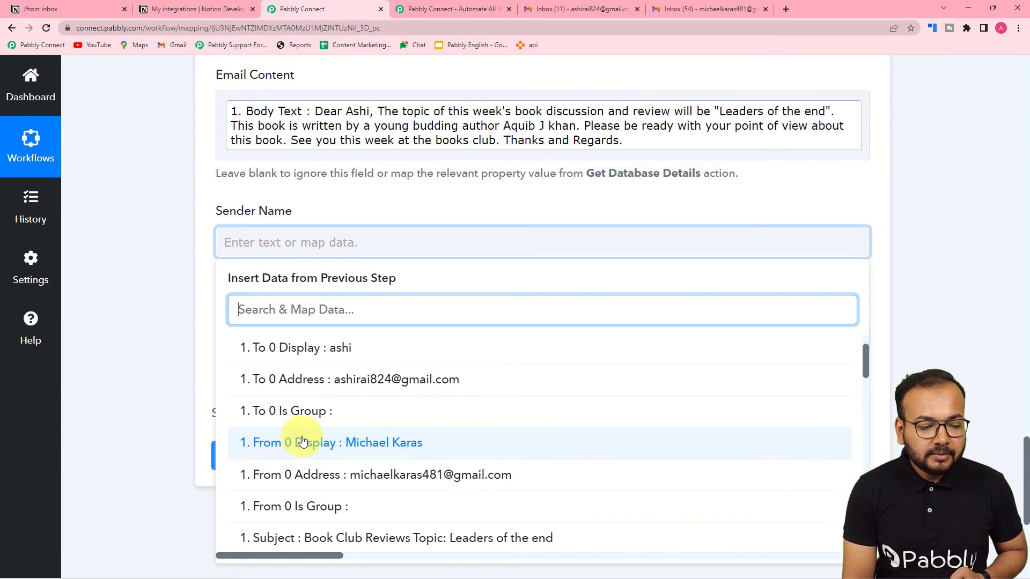
click(302, 441)
click(167, 275)
scroll(167, 275, down, 2)
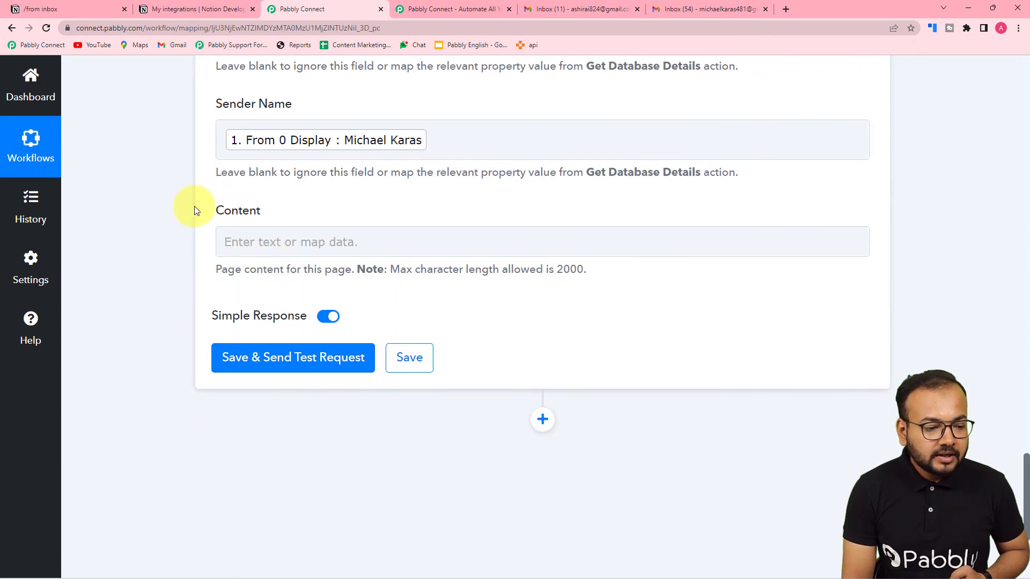
- Review the mapped Notion fields against the columns and existing rows of the /from inbox database in Notion
scroll(202, 212, up, 4)
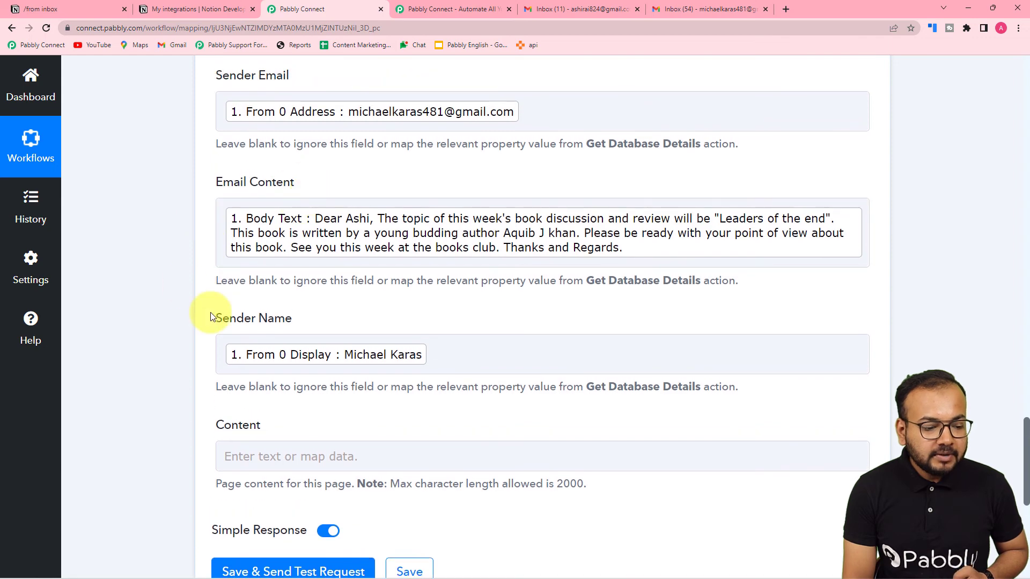
scroll(211, 313, down, 2)
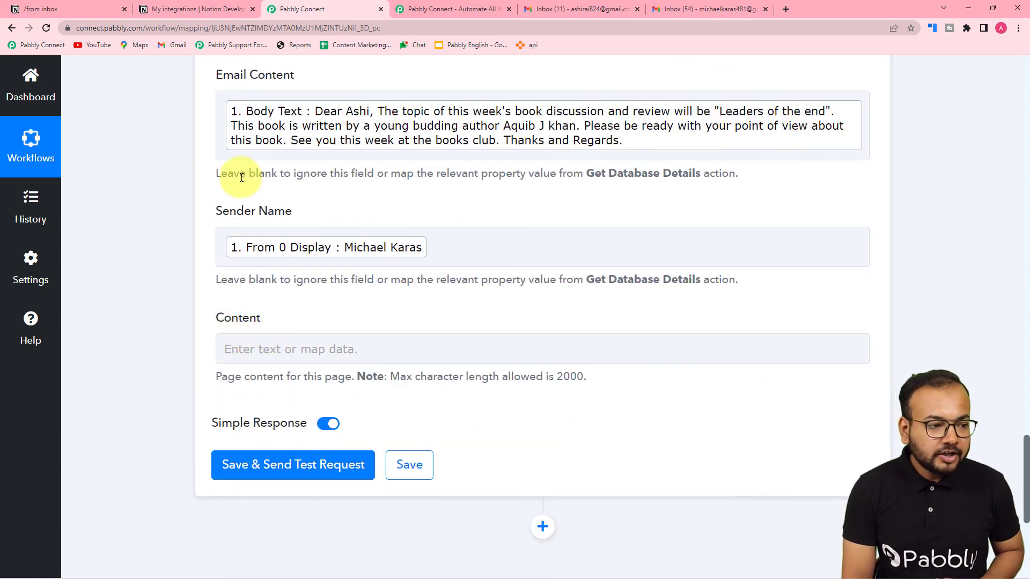
click(92, 7)
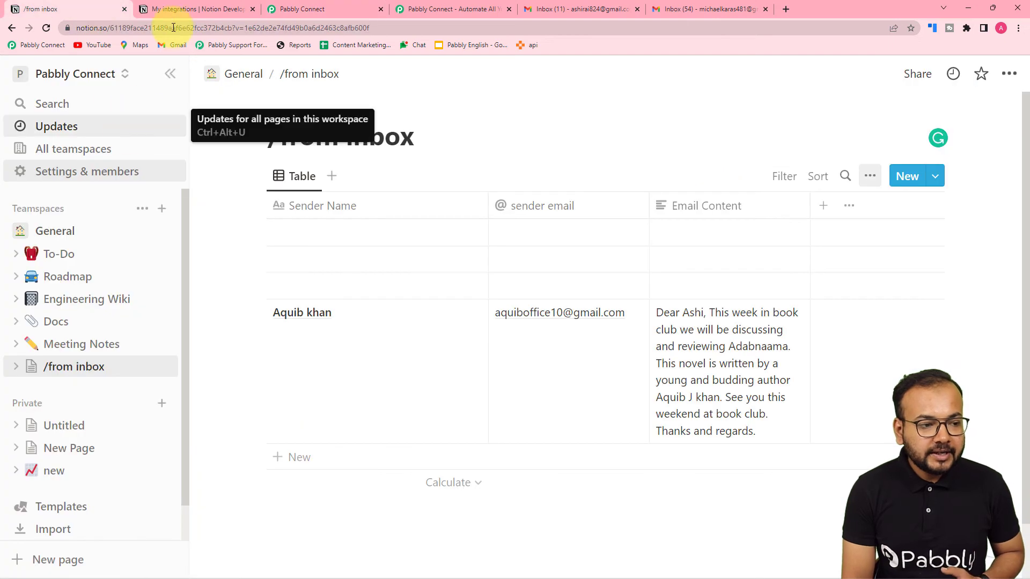
click(276, 10)
scroll(239, 333, down, 3)
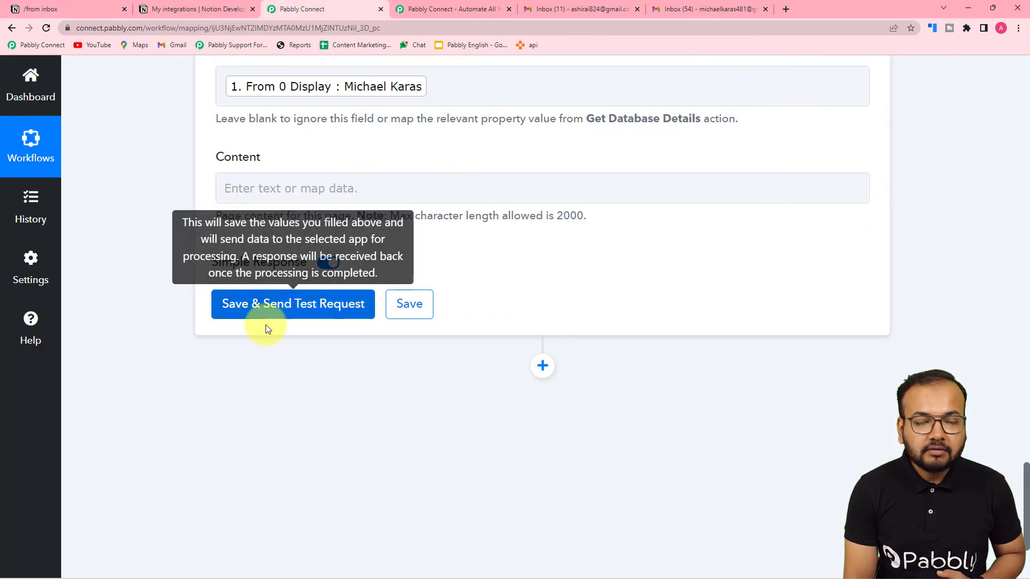
scroll(102, 140, up, 3)
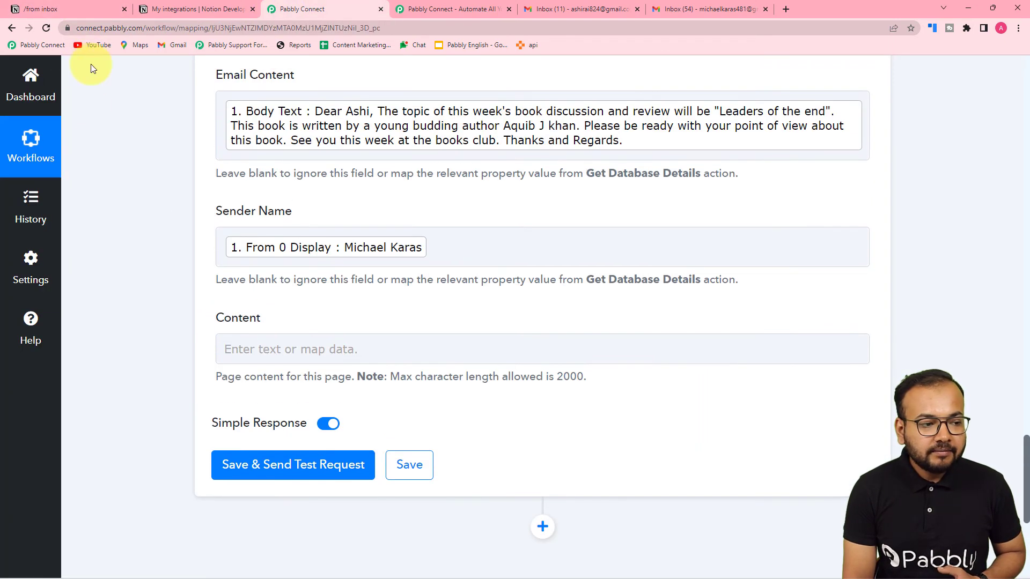
click(76, 7)
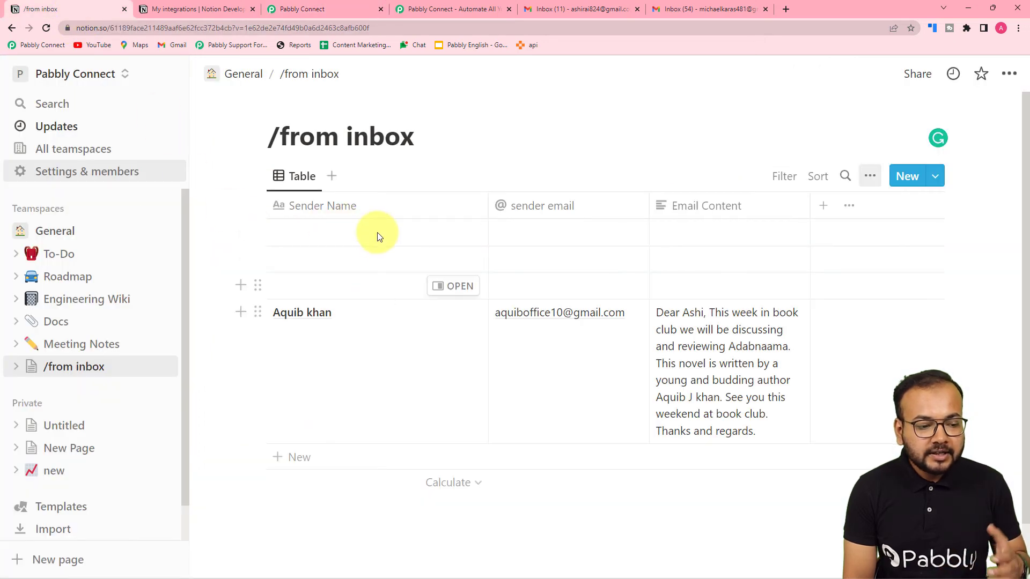
click(323, 7)
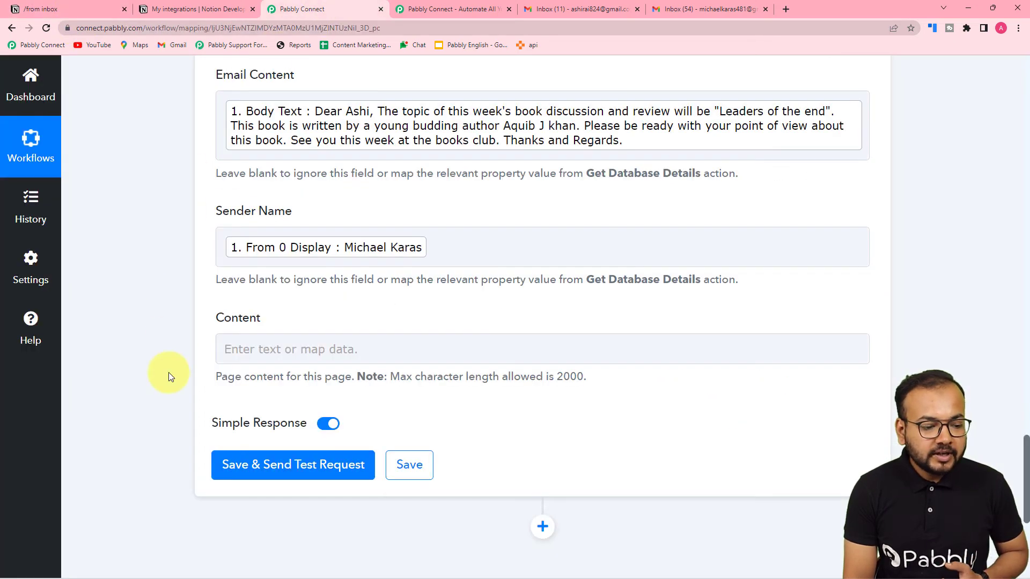
- Save the Create Page action with a test request and check Notion's /from inbox table for the new entry
click(227, 464)
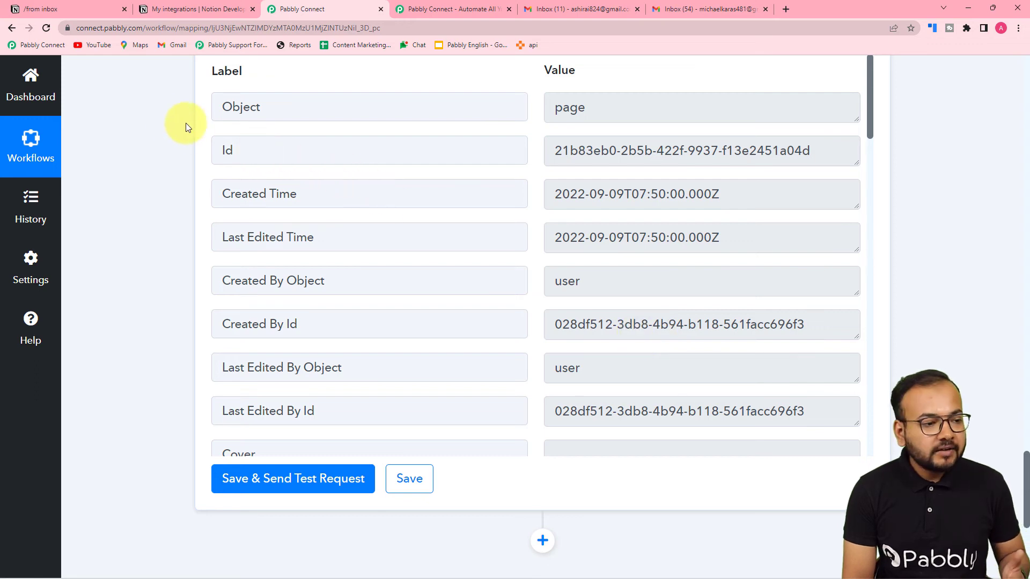
click(76, 14)
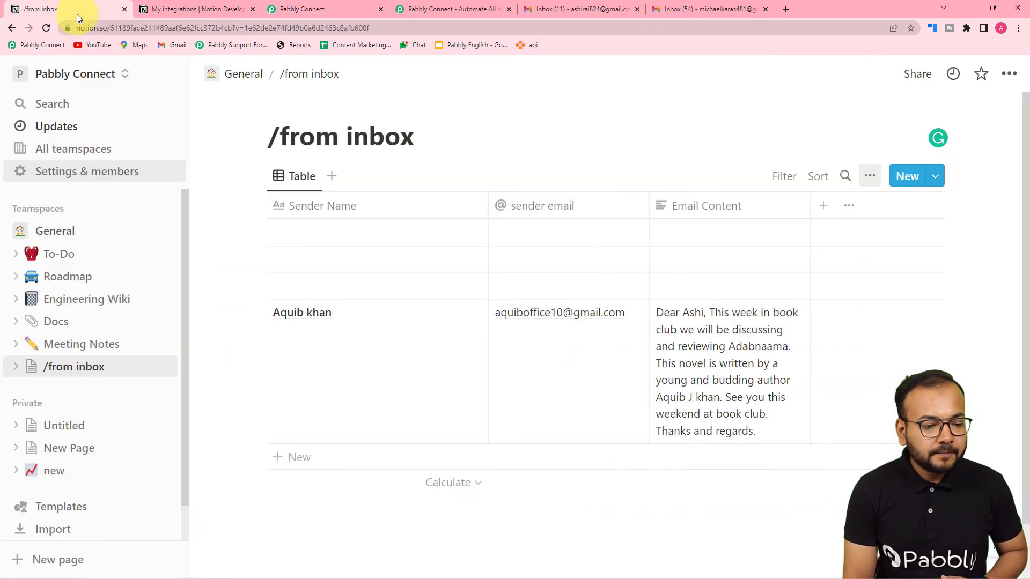
scroll(218, 271, down, 4)
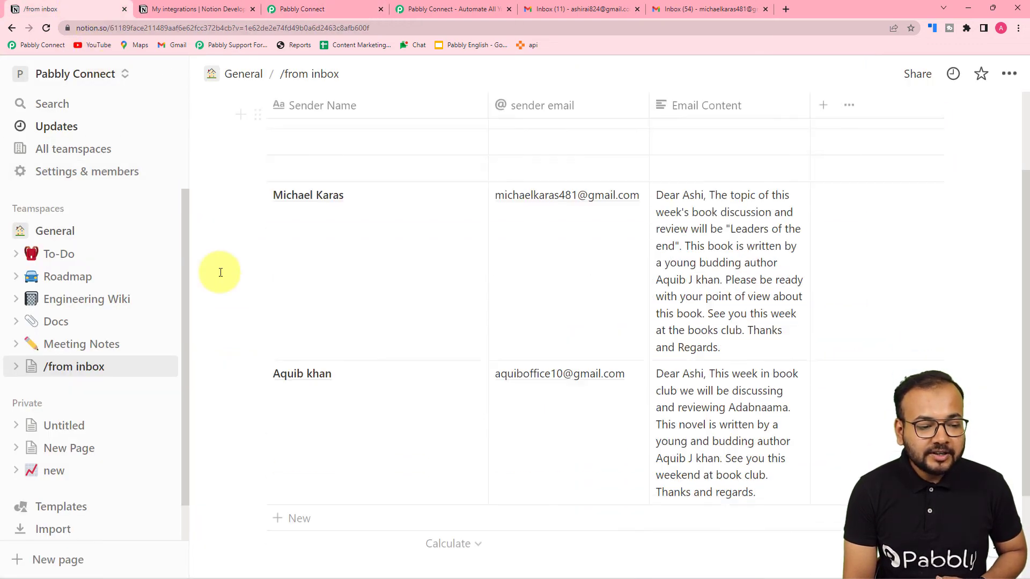
scroll(292, 229, up, 3)
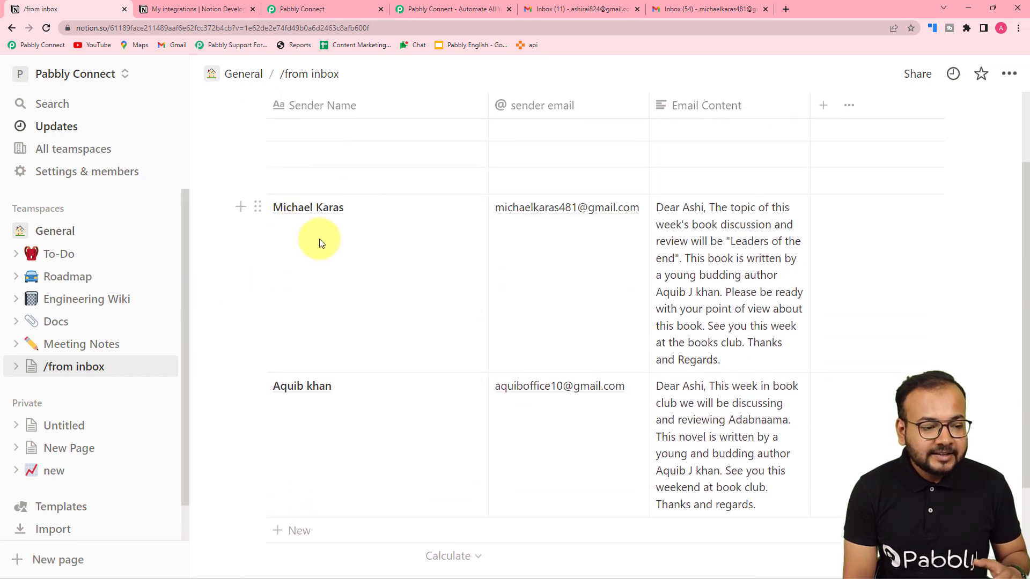
scroll(300, 263, up, 2)
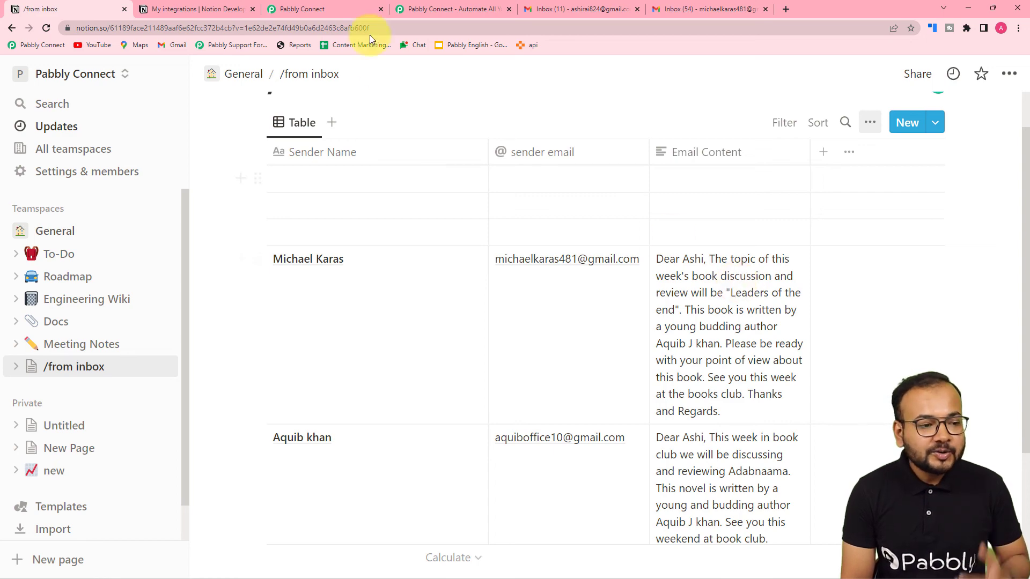
- Return to Pabbly Connect, look over the response received, and collapse the Notion Create Page action
click(328, 5)
scroll(191, 185, down, 3)
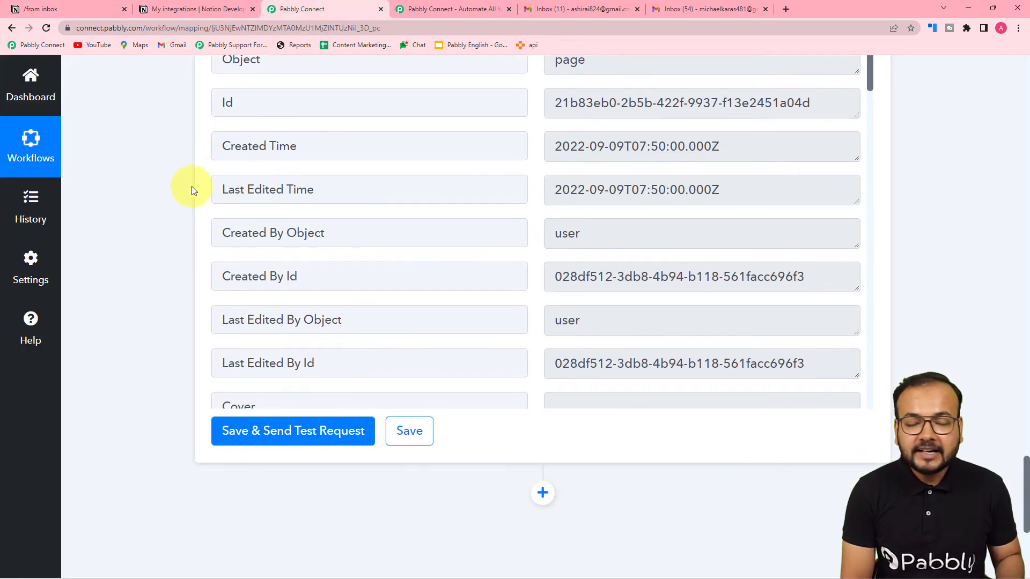
scroll(191, 186, down, 2)
scroll(1027, 166, up, 15)
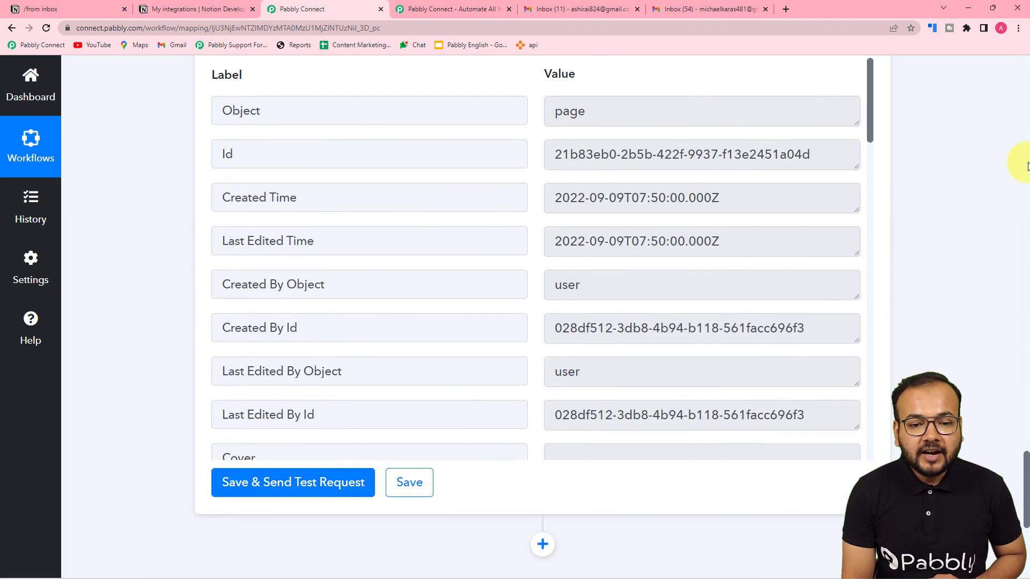
scroll(1017, 181, up, 2)
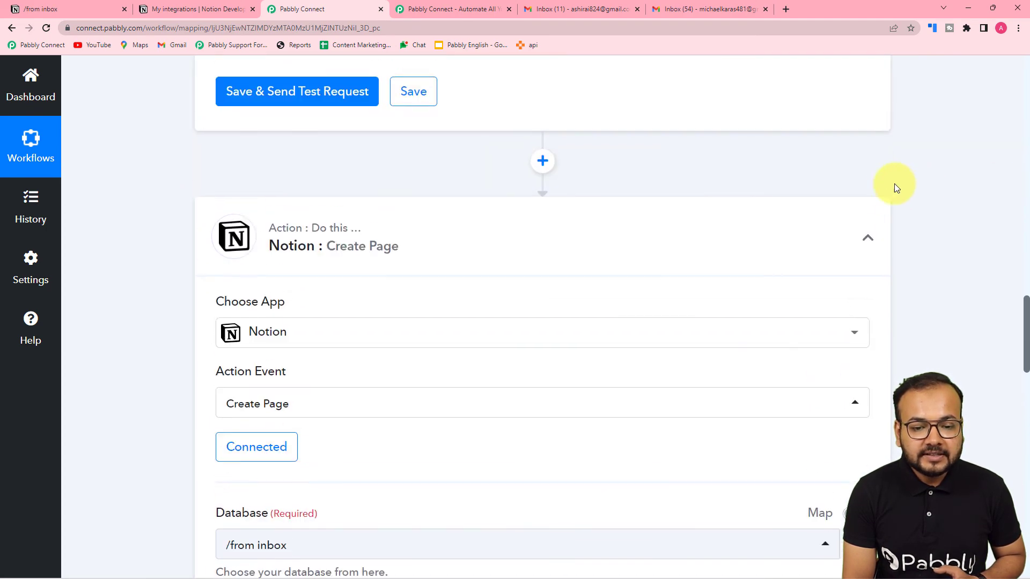
click(867, 239)
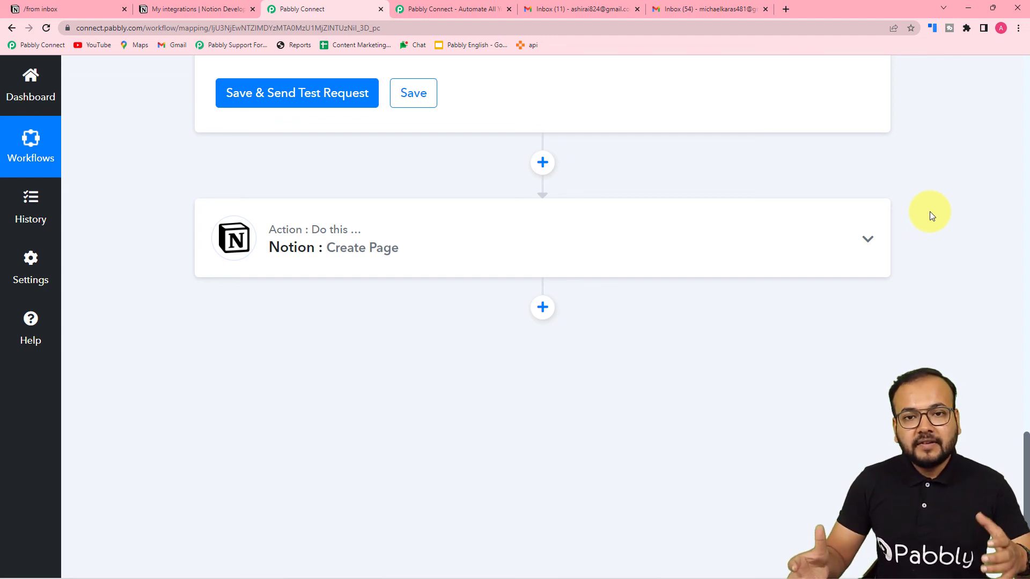
- Review the Book Club filter condition, the /from inbox table in Notion, and the workflow's Email Parser trigger
scroll(929, 211, up, 6)
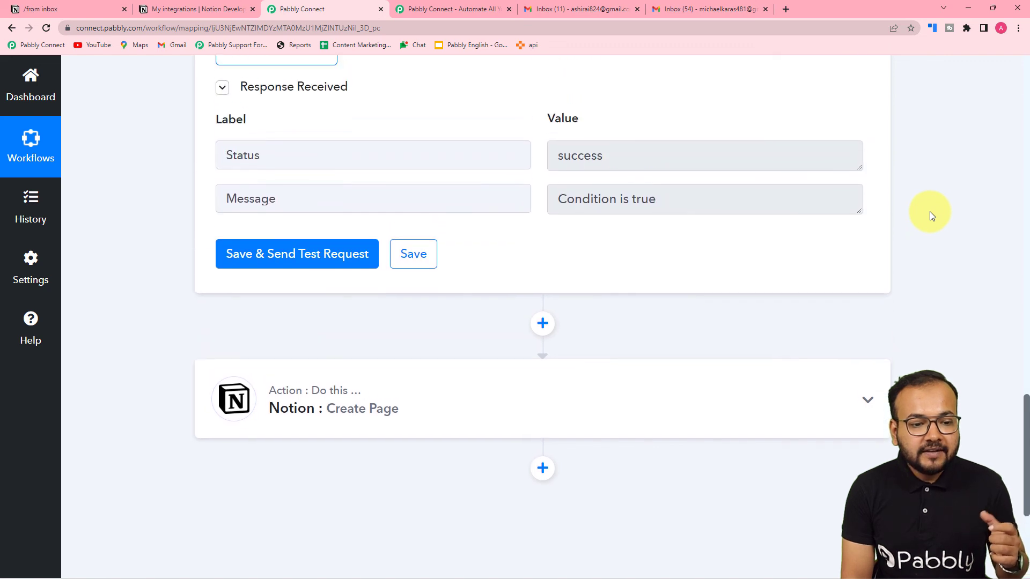
scroll(637, 164, up, 1)
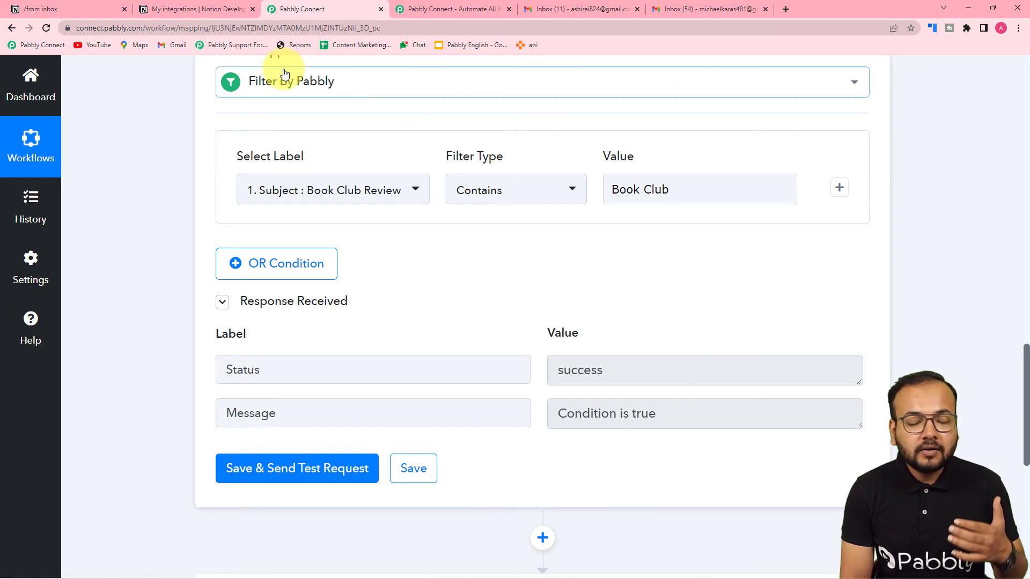
click(88, 13)
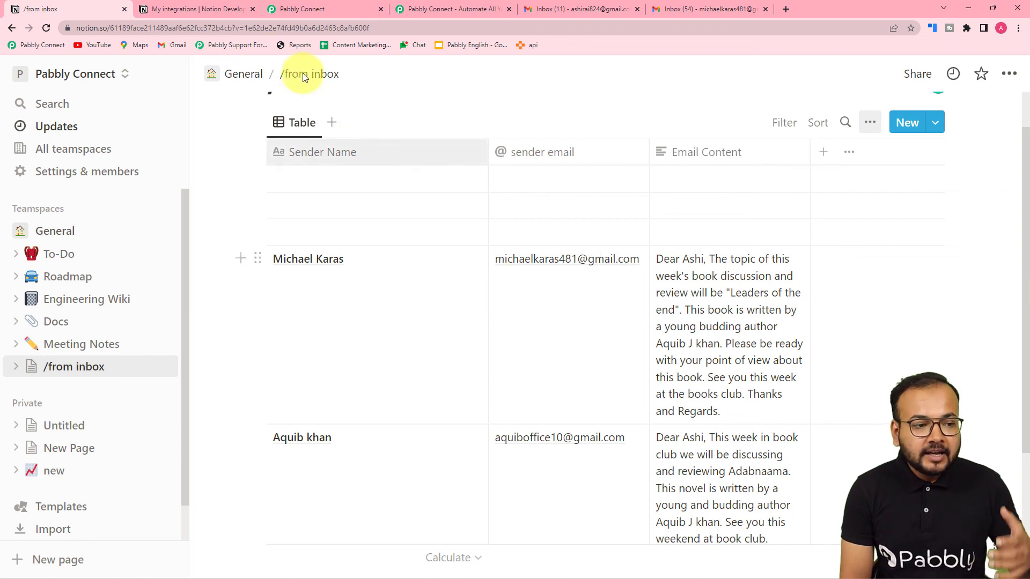
click(303, 14)
scroll(869, 161, up, 10)
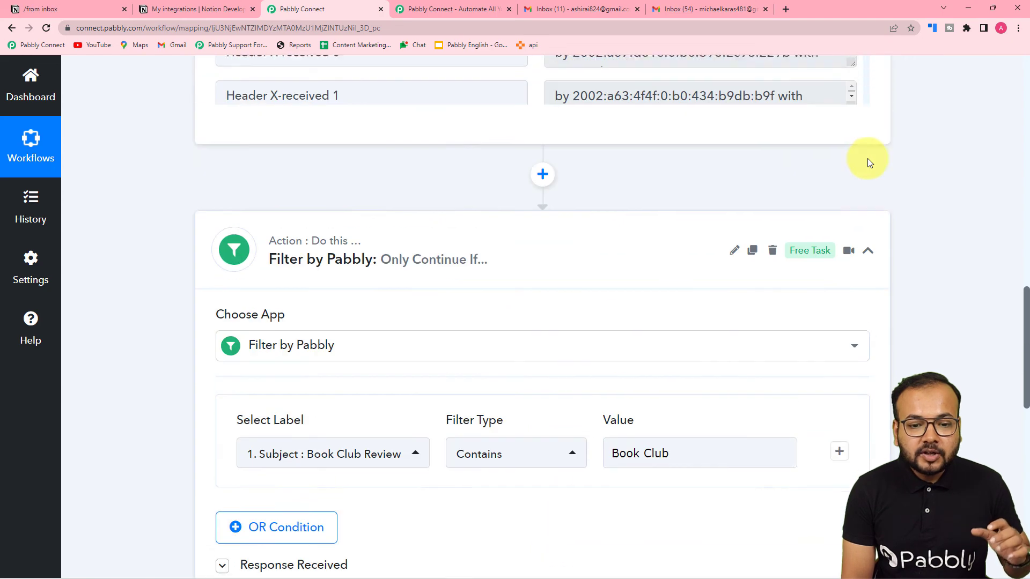
scroll(869, 164, up, 12)
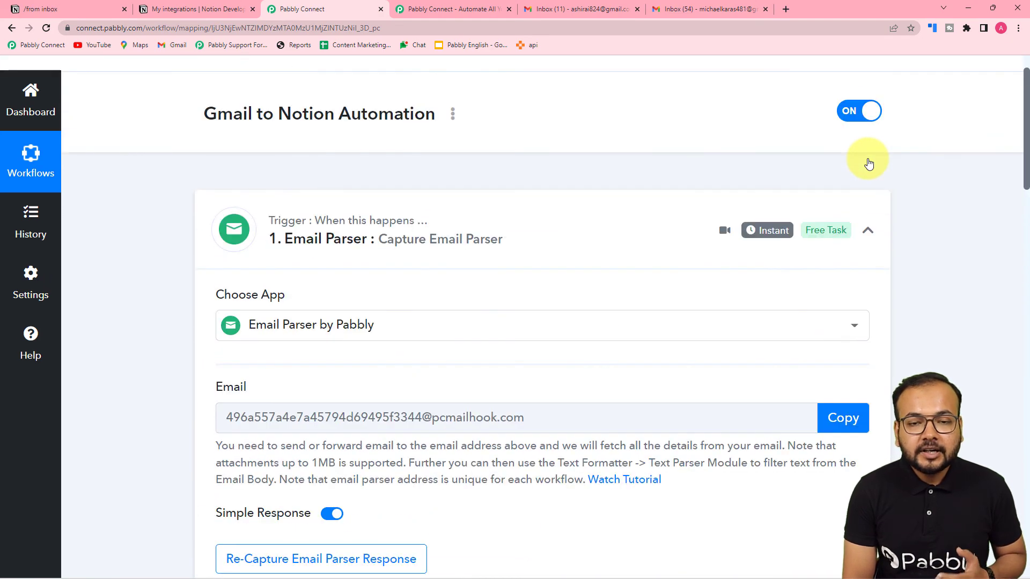